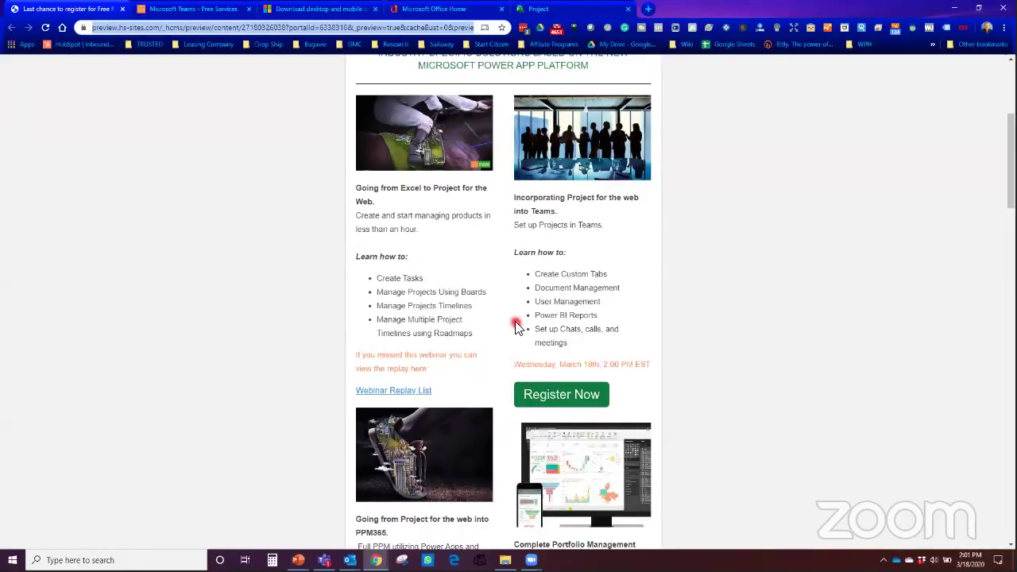
# Review the webinar schedule page and the Teams desktop download page.
pyautogui.scroll(-3, 513, 318)
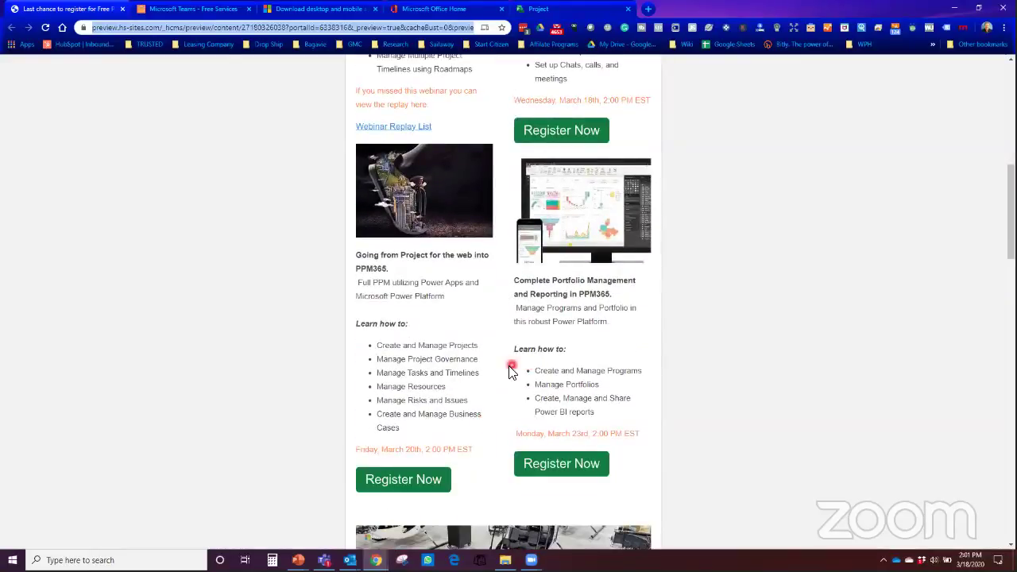
pyautogui.scroll(3, 504, 366)
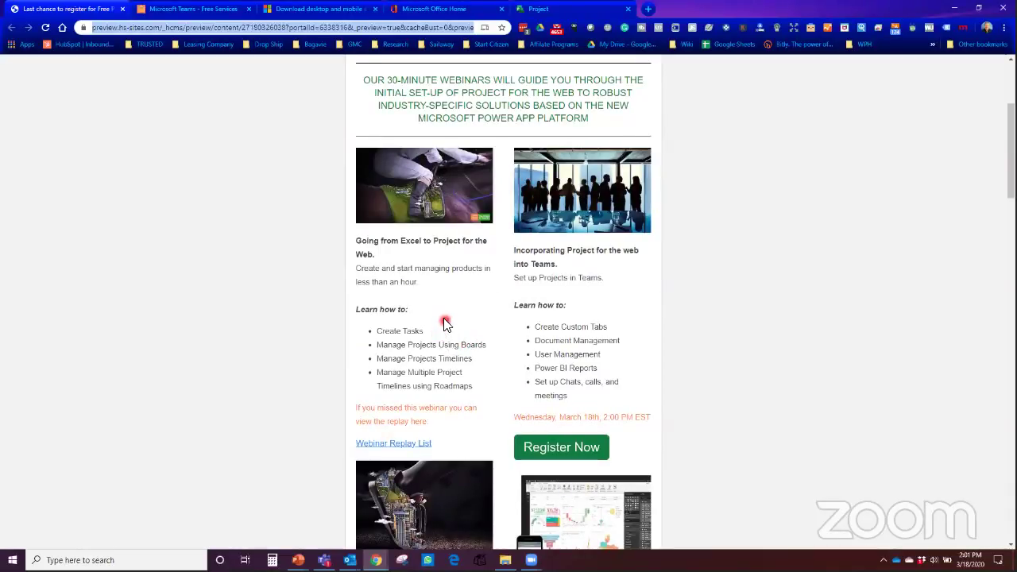
pyautogui.click(323, 13)
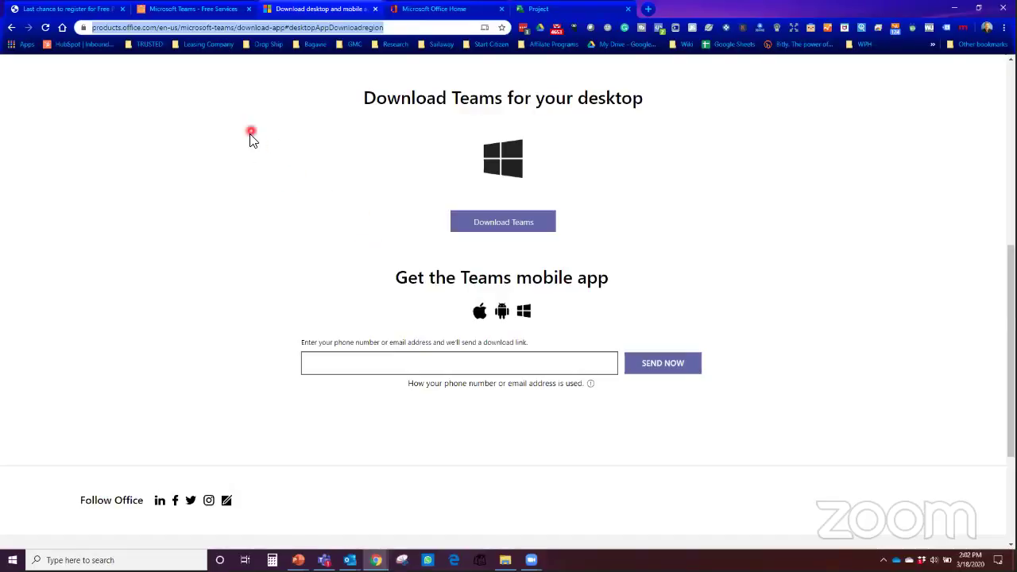
pyautogui.click(85, 12)
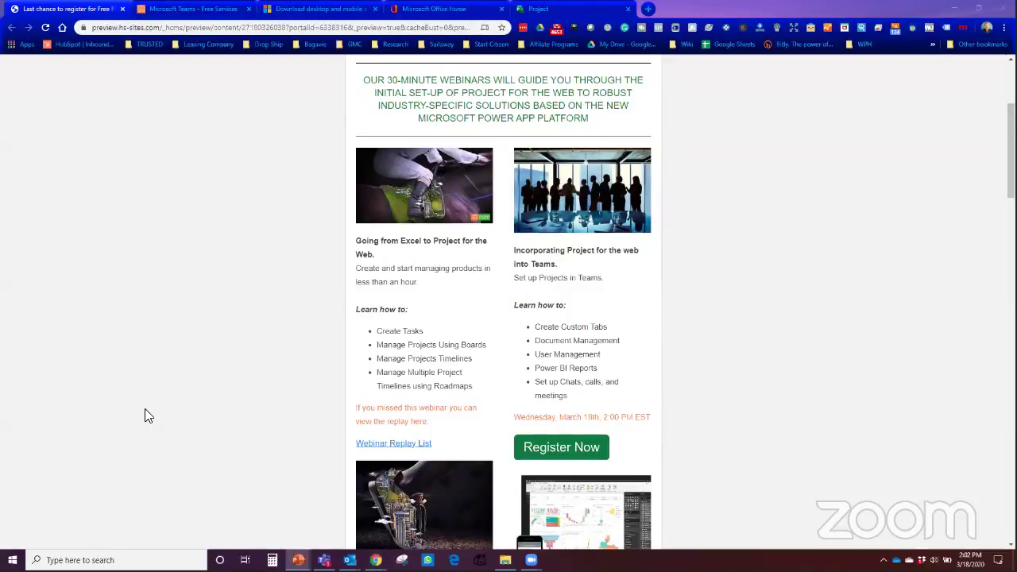
# Switch to the PowerPoint slide show to view the free Teams support slide, and end the show.
pyautogui.hotkey('alt', 'Tab')
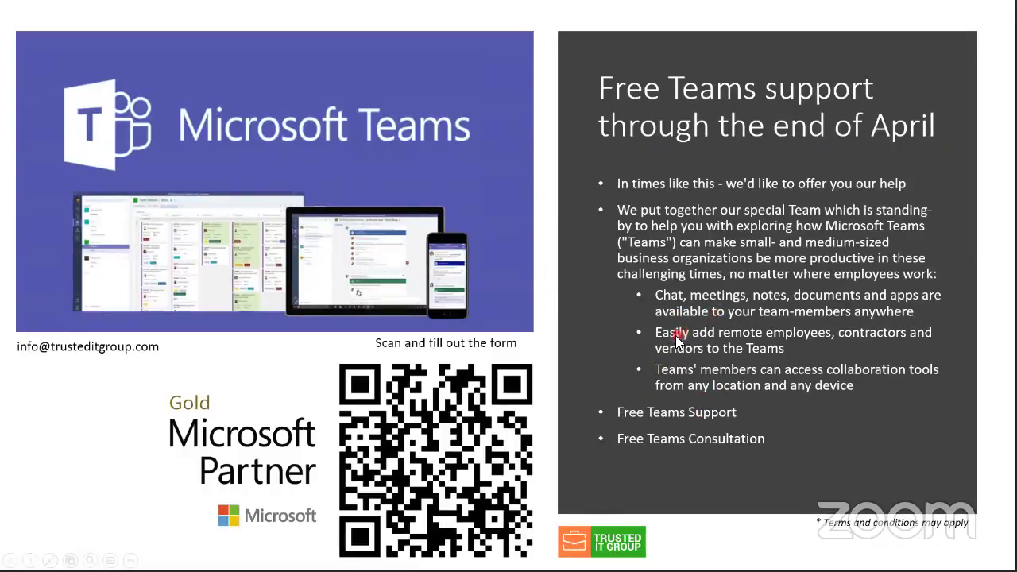
pyautogui.click(129, 560)
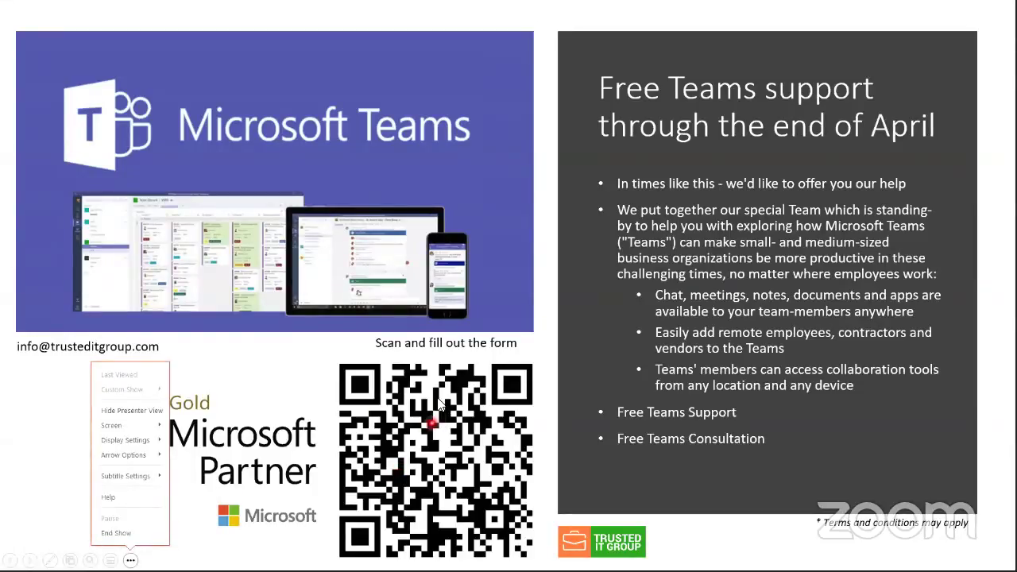
pyautogui.click(115, 533)
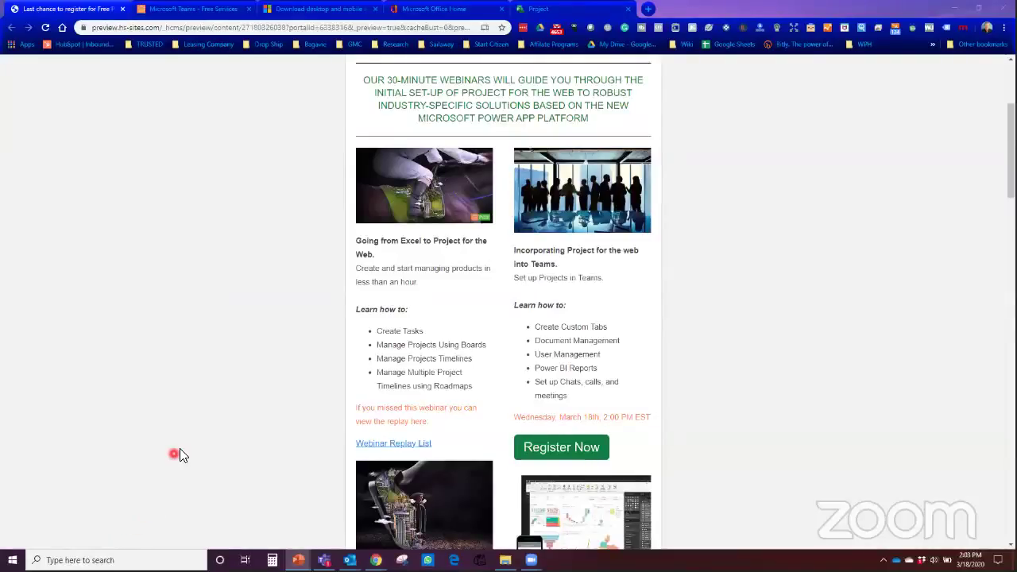
# Review the web page offering free Teams support through the end of April and its sign-up form.
pyautogui.click(217, 12)
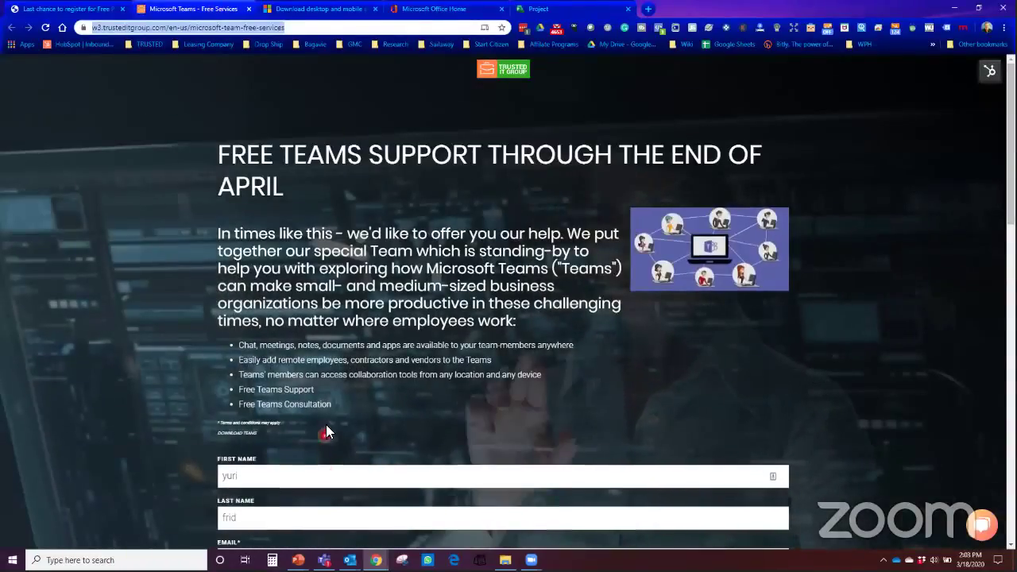
pyautogui.scroll(-2, 326, 424)
pyautogui.scroll(2, 328, 415)
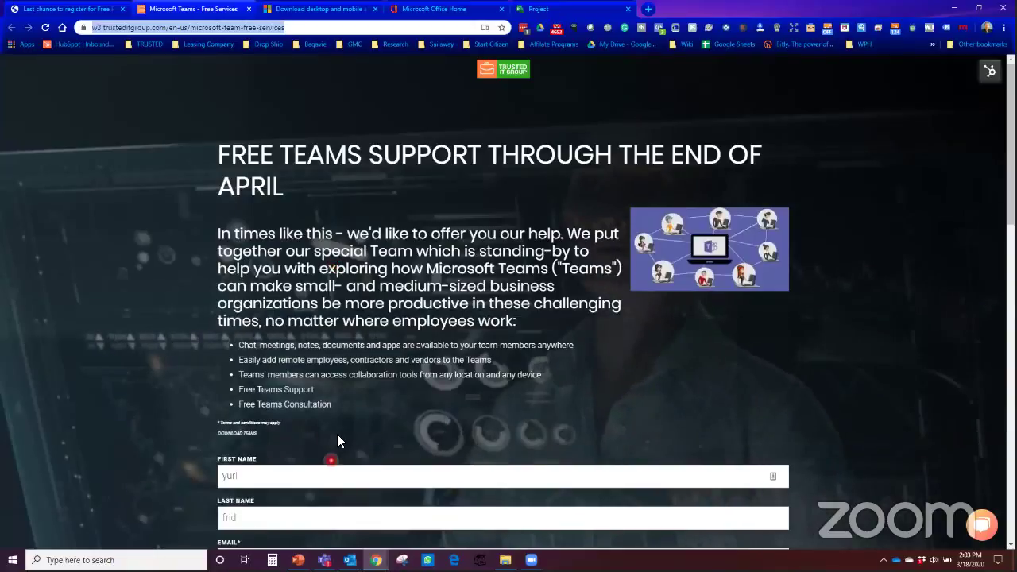
pyautogui.scroll(-1, 337, 428)
pyautogui.scroll(1, 318, 453)
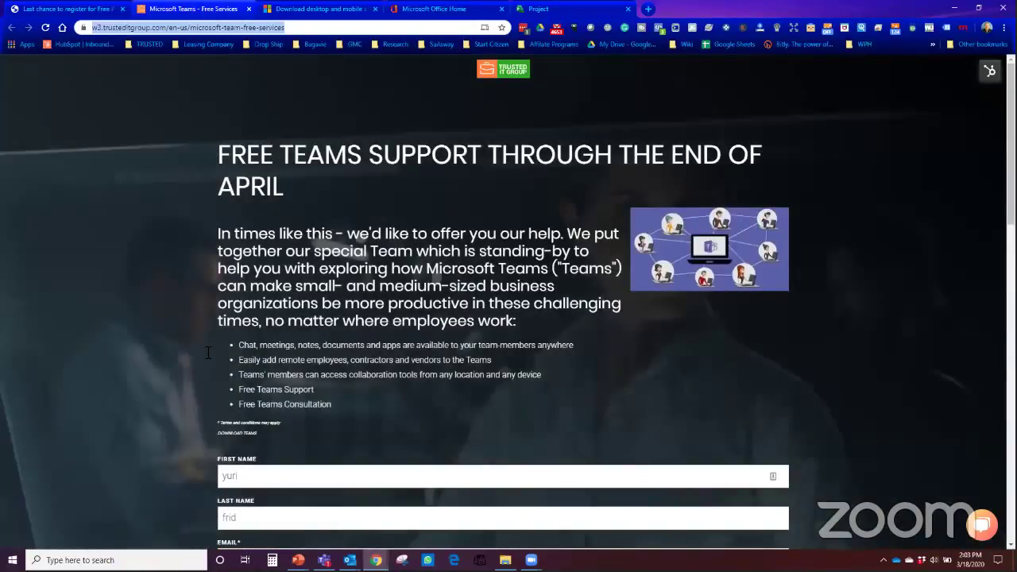
# Switch to Microsoft Teams and start building a team from scratch as a public team.
pyautogui.hotkey('alt', 'Tab')
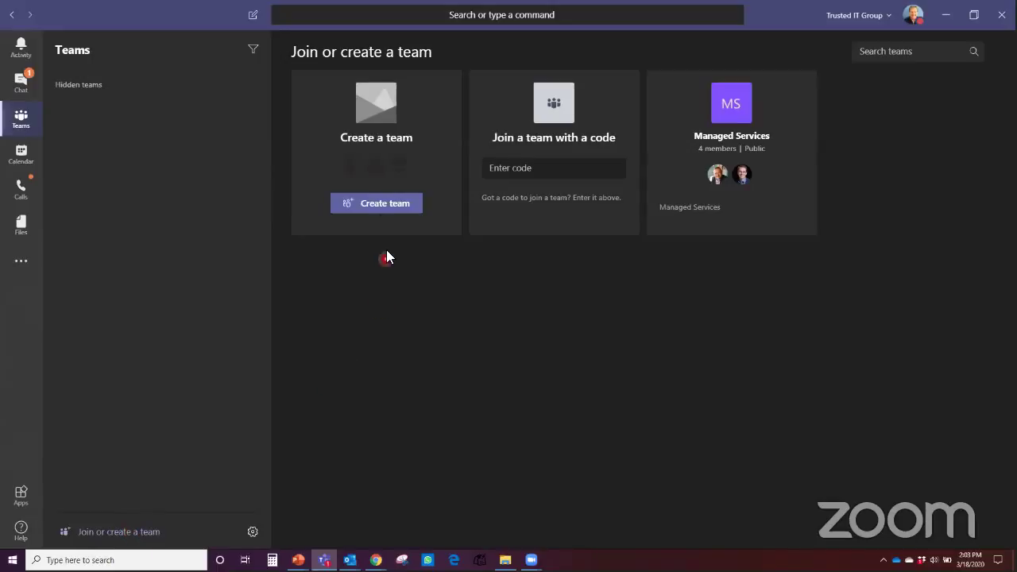
pyautogui.click(388, 206)
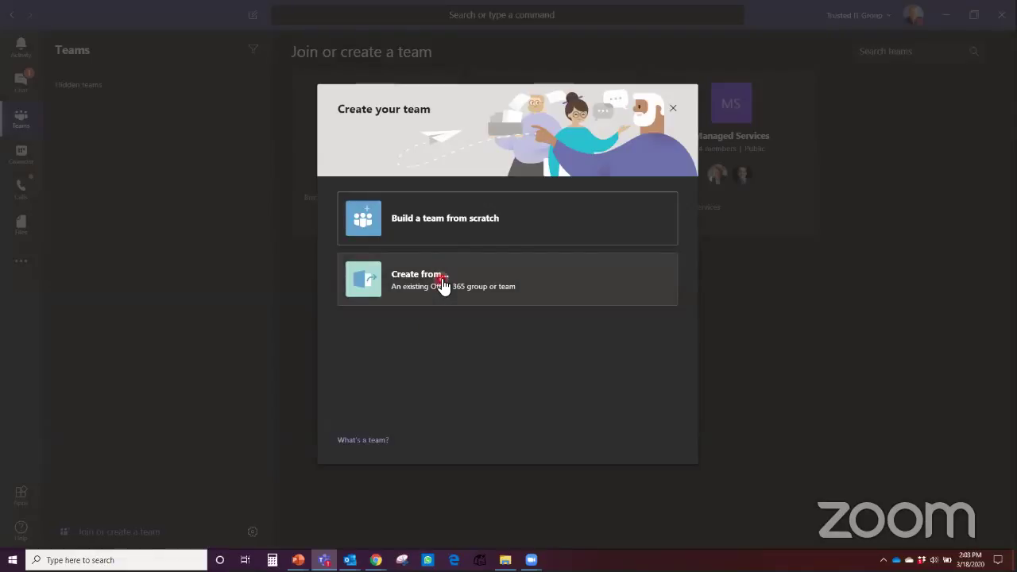
pyautogui.click(443, 223)
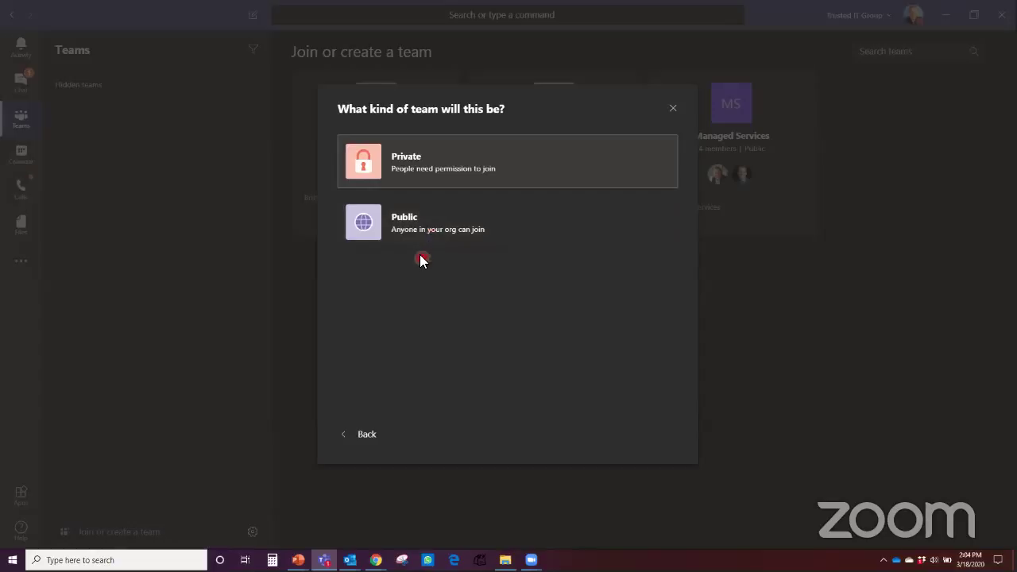
pyautogui.click(426, 232)
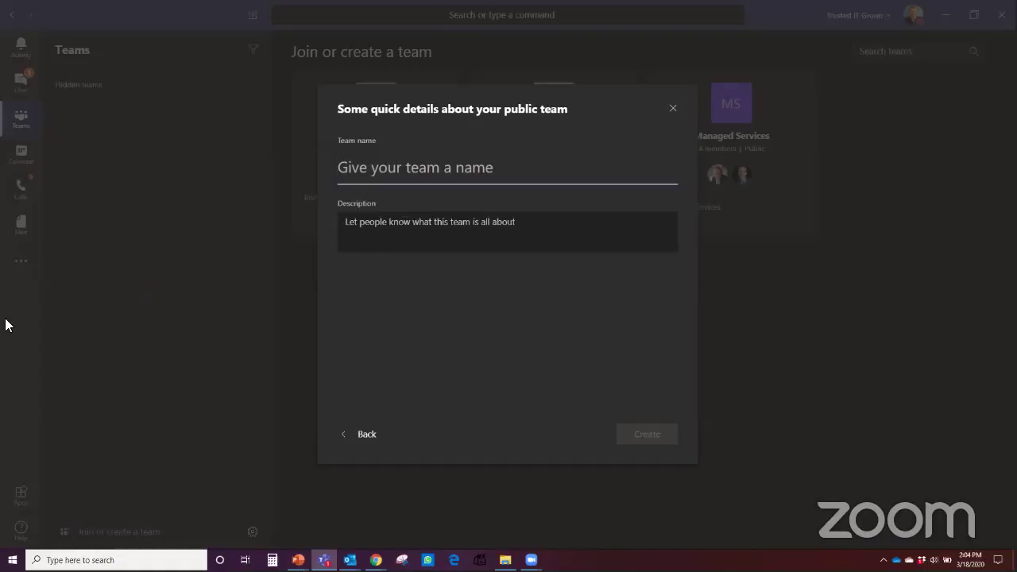
# Name the public team Q1 Marketing Roadmap and create it.
pyautogui.hotkey('alt', 'Tab')
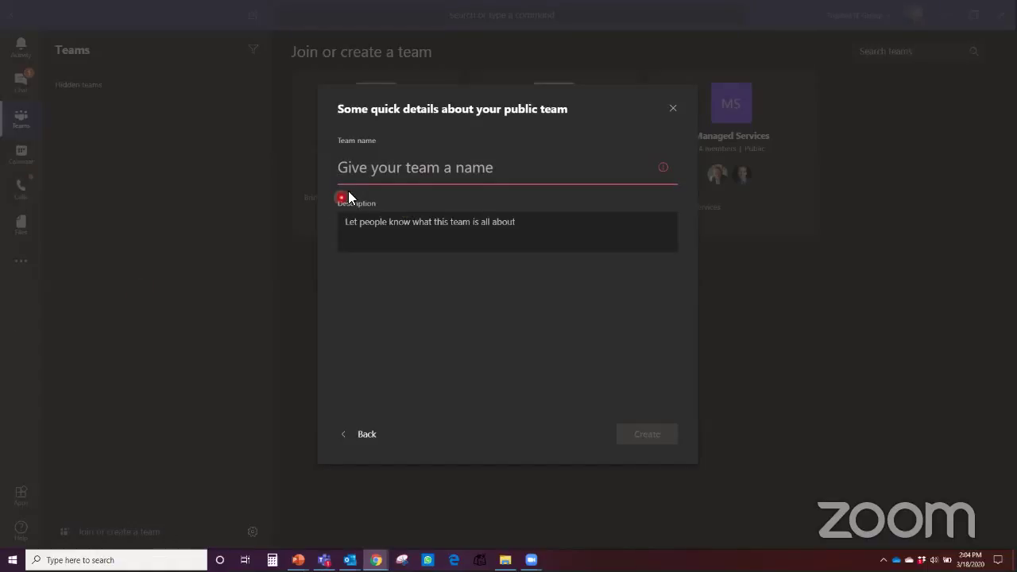
pyautogui.click(363, 169)
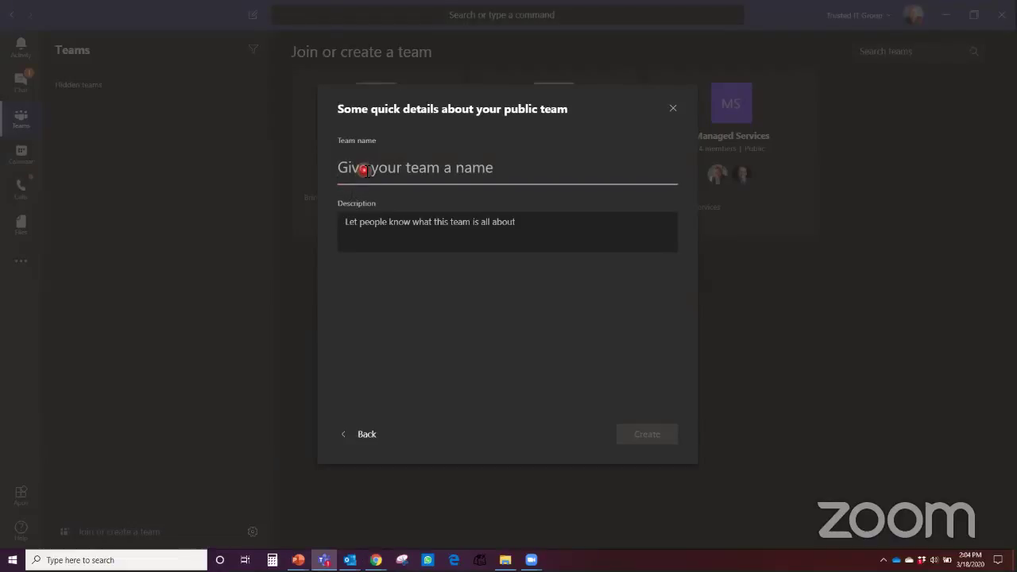
pyautogui.write('Q1 Ma')
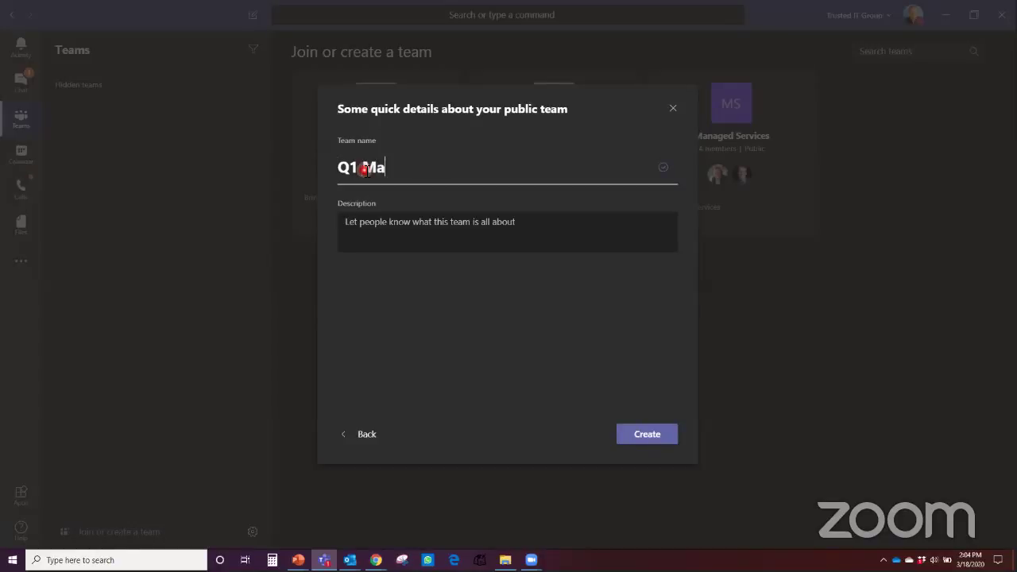
pyautogui.write('rketing ')
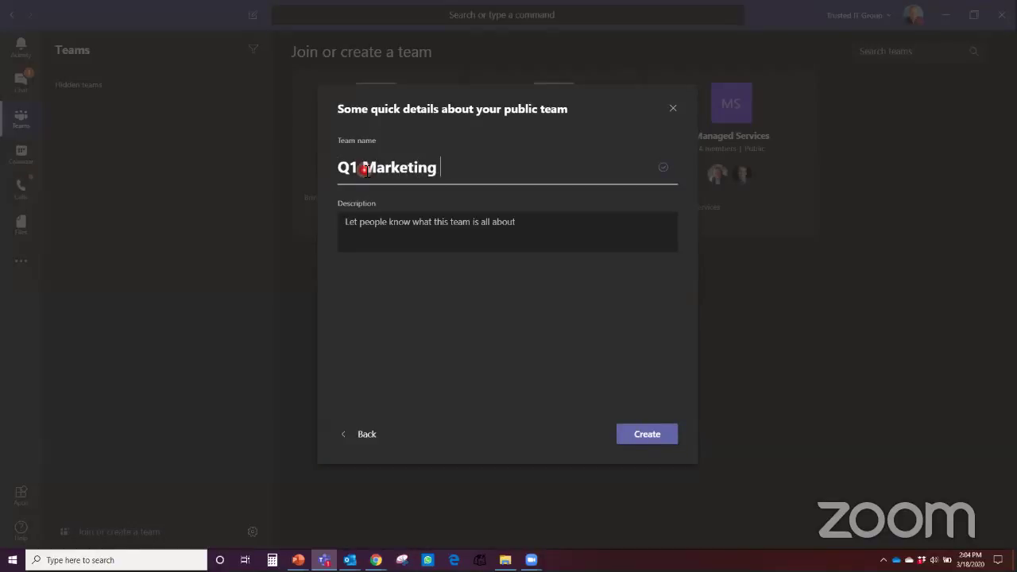
pyautogui.write('Roadmap')
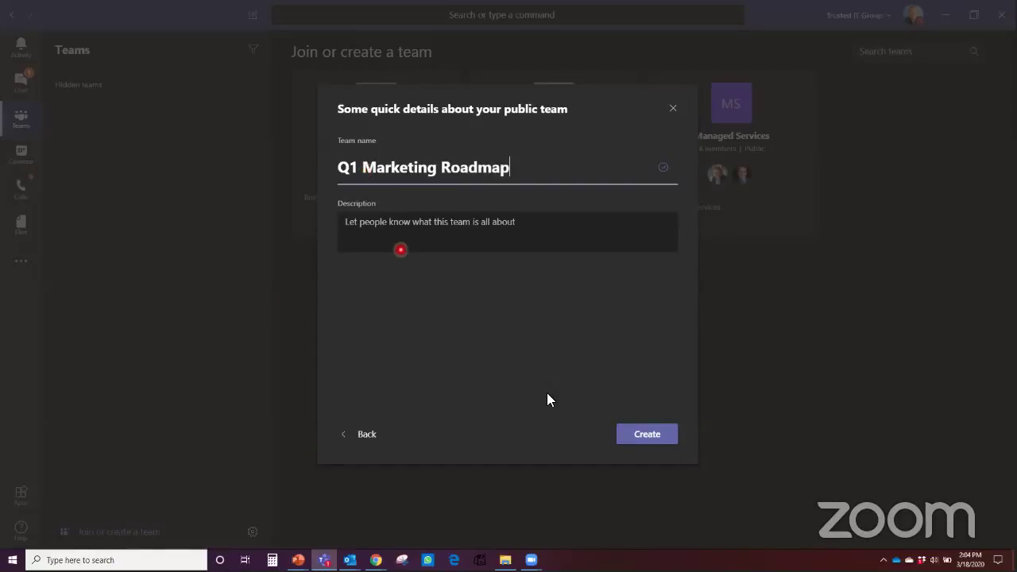
pyautogui.click(631, 435)
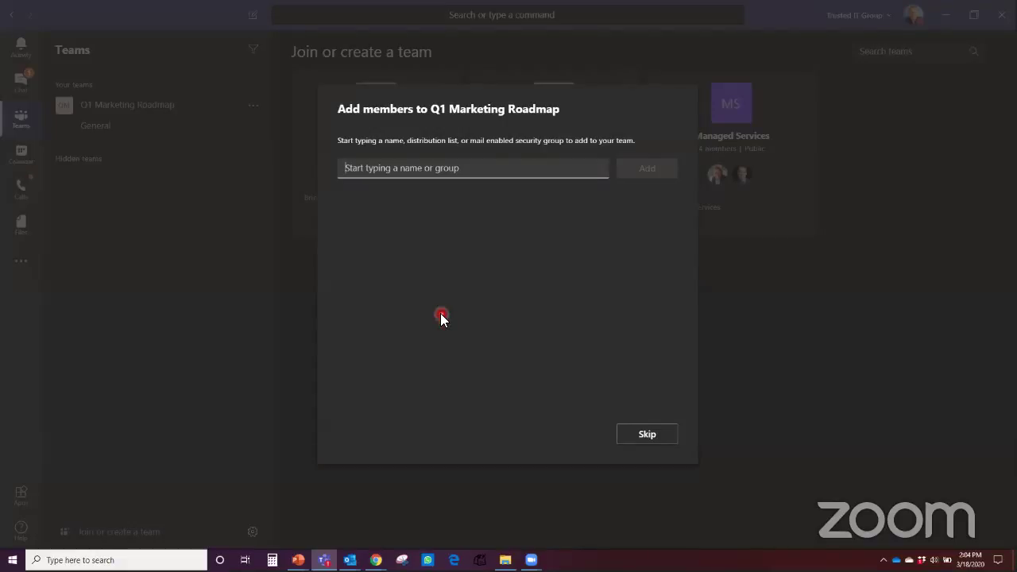
# Find three colleagues by name, add them to the Q1 Marketing Roadmap team as members, and close the dialog.
pyautogui.write('kir')
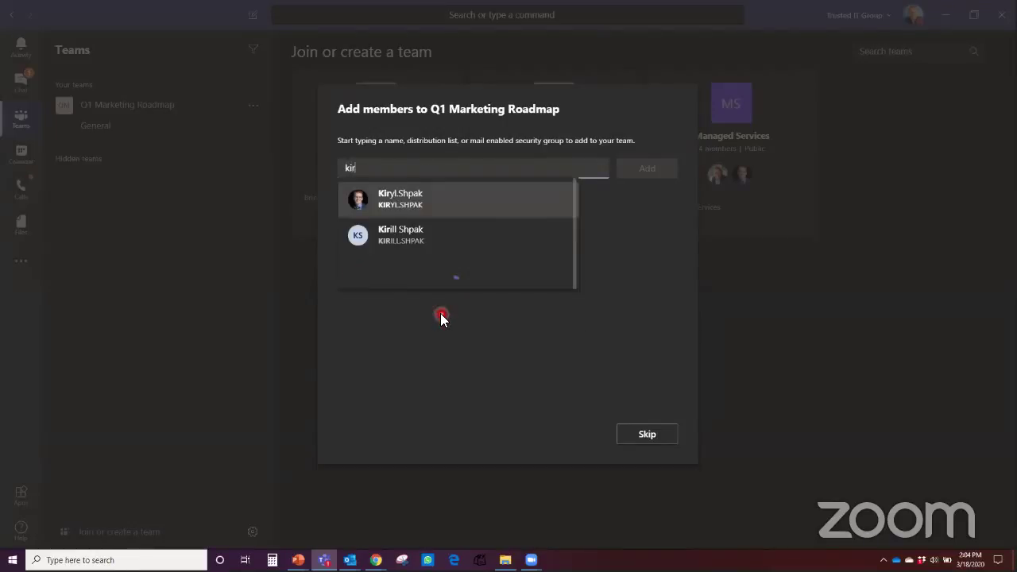
pyautogui.click(441, 201)
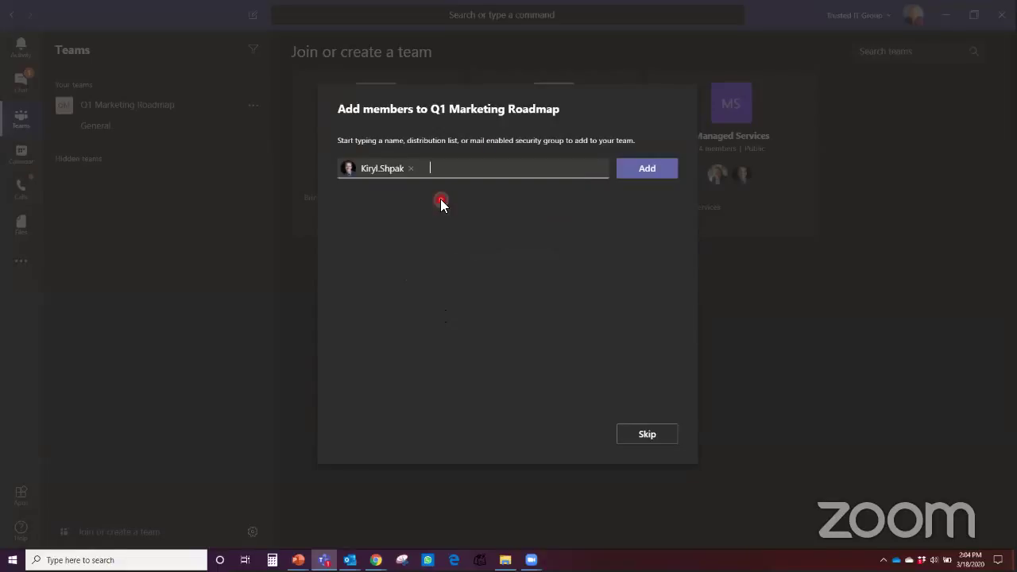
pyautogui.write('alex')
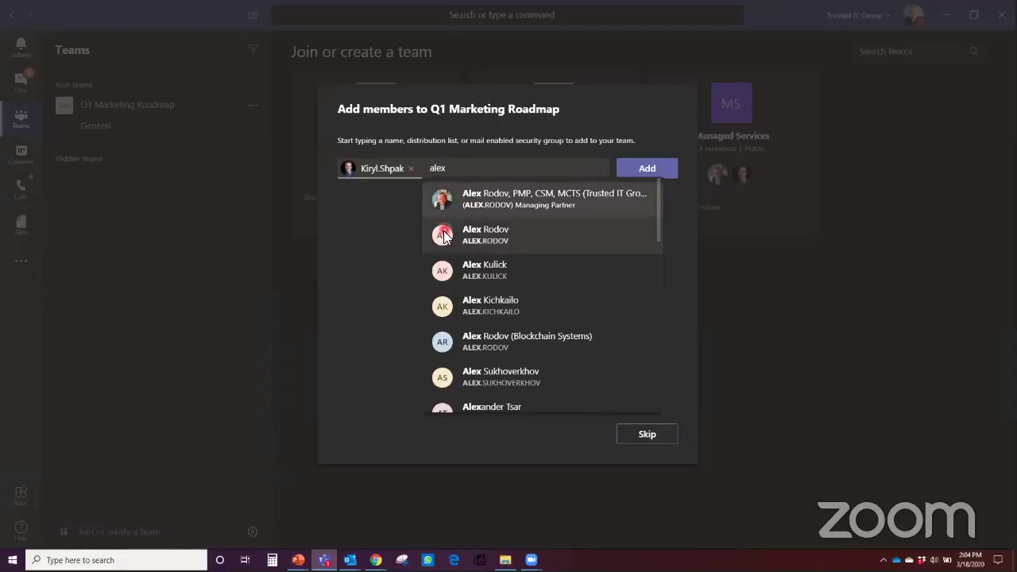
pyautogui.click(443, 200)
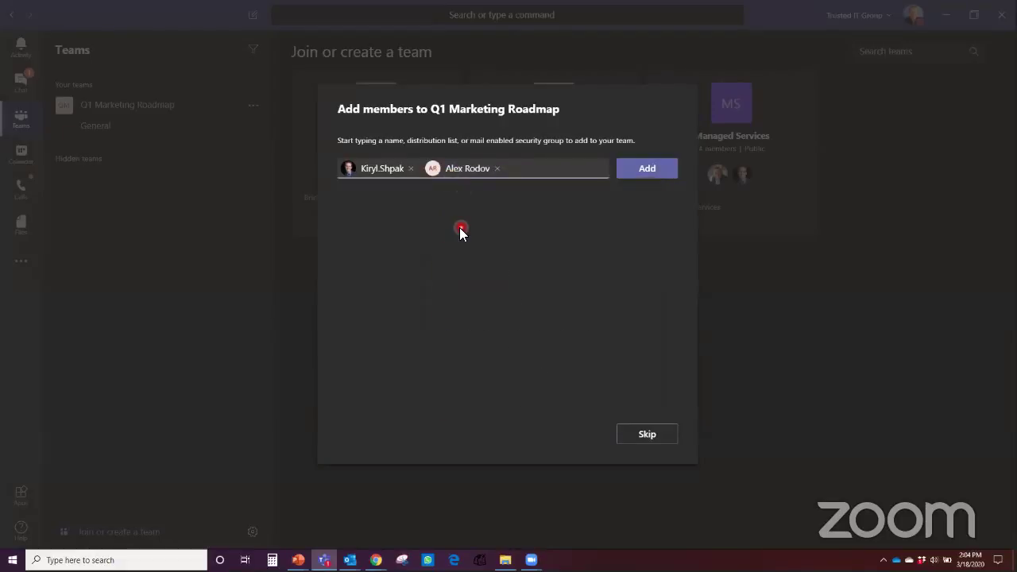
pyautogui.write('micha')
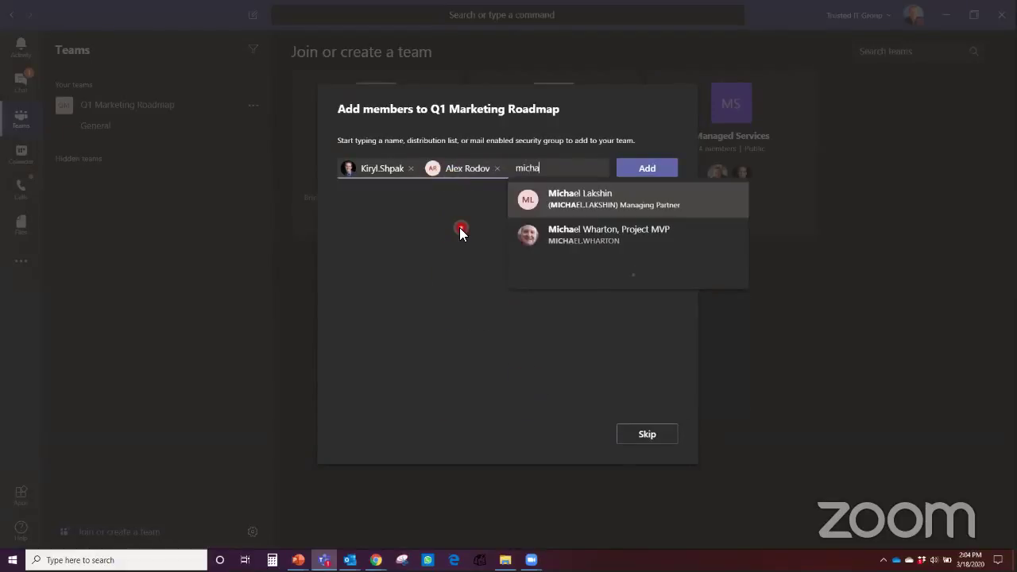
pyautogui.click(592, 199)
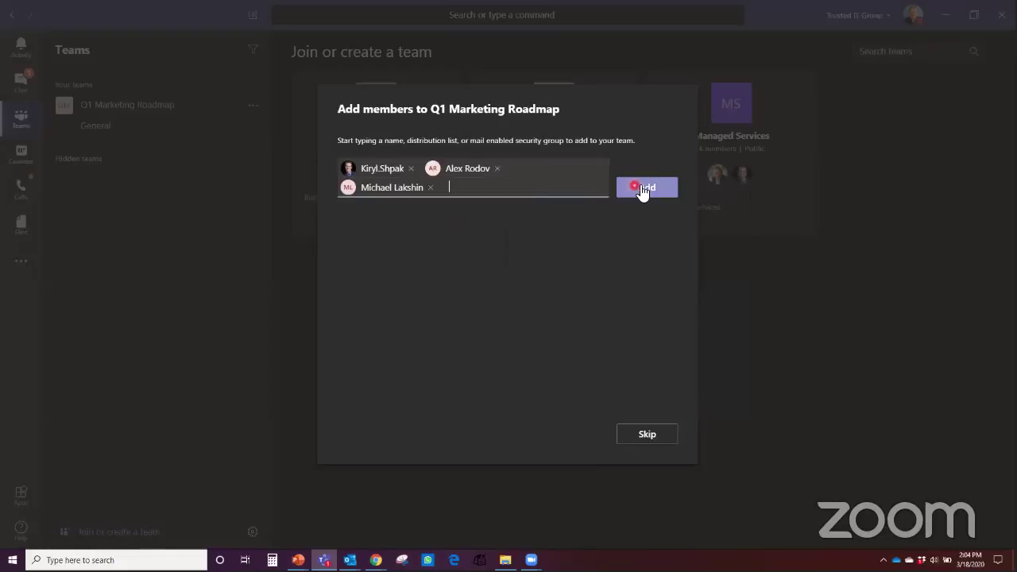
pyautogui.click(648, 189)
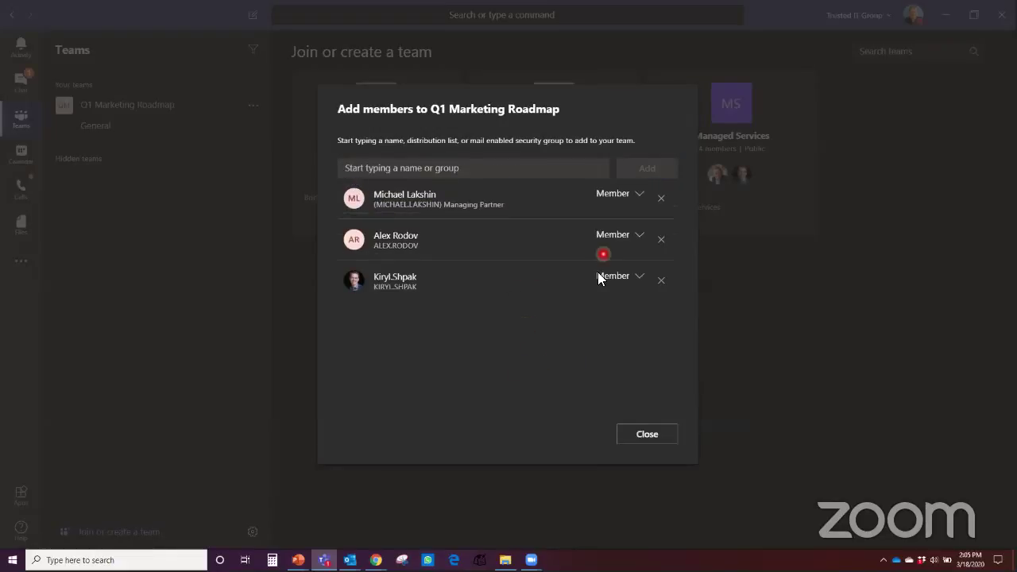
pyautogui.click(640, 198)
pyautogui.click(641, 198)
pyautogui.click(640, 437)
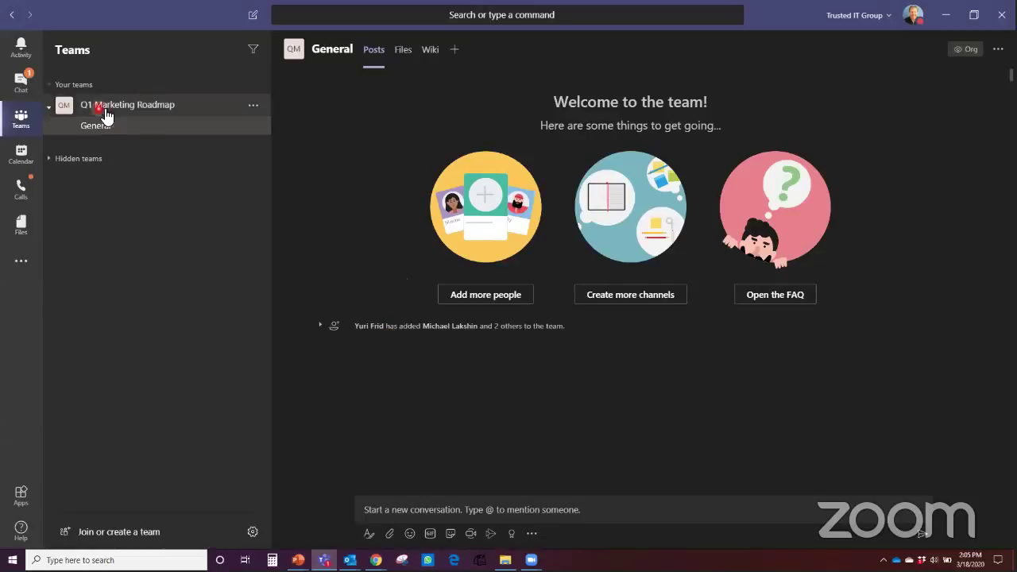
# View the General channel's options and Files area, and look at the OneDrive Marketing folder in File Explorer.
pyautogui.click(341, 249)
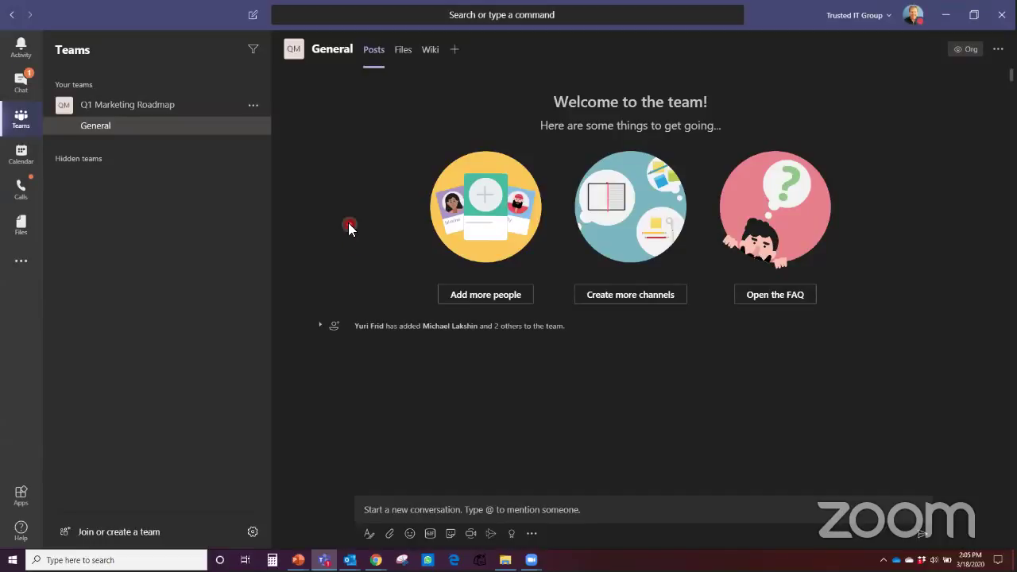
pyautogui.click(352, 212)
pyautogui.click(253, 126)
pyautogui.click(252, 128)
pyautogui.click(406, 53)
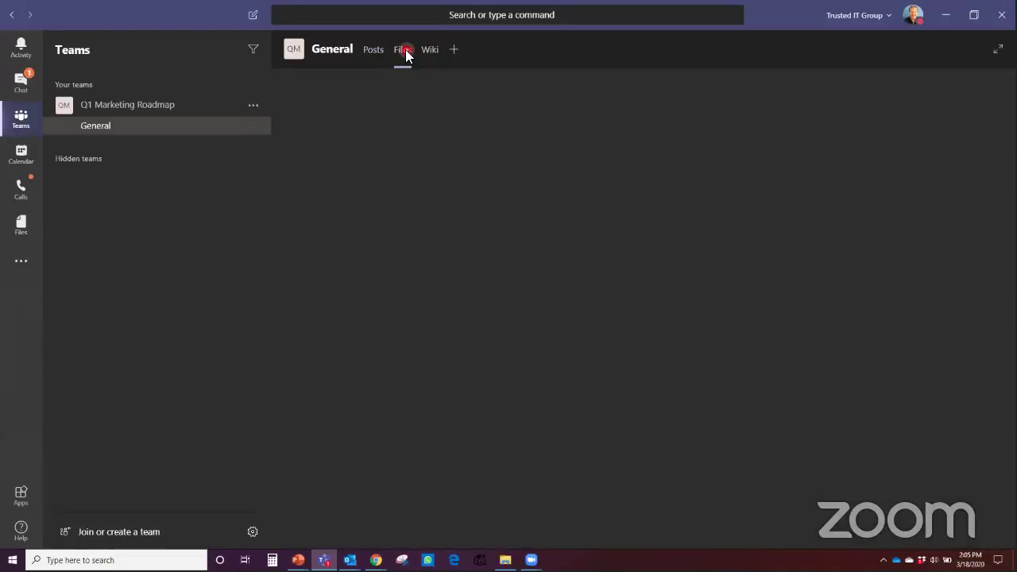
pyautogui.click(405, 105)
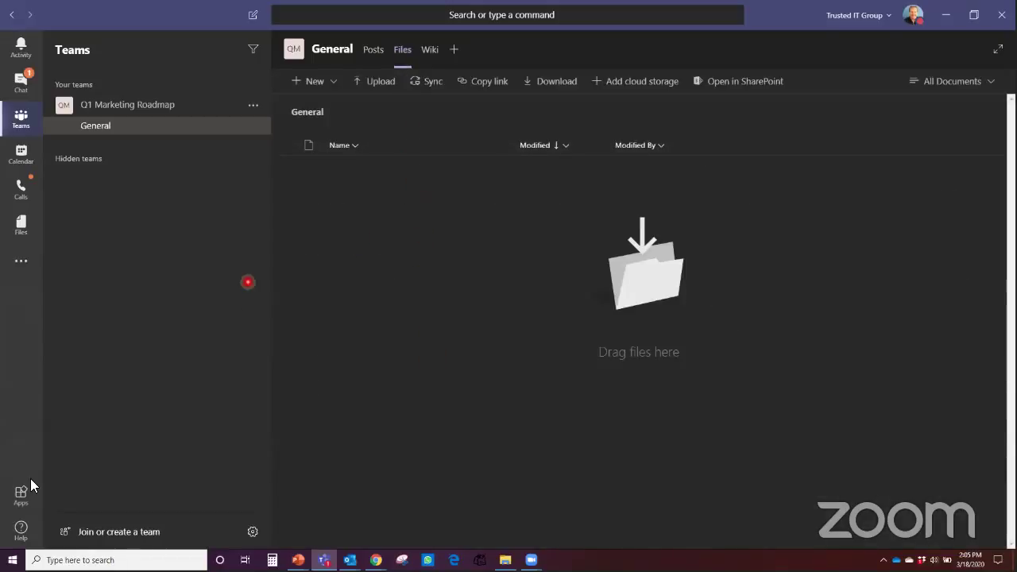
pyautogui.press('super+e')
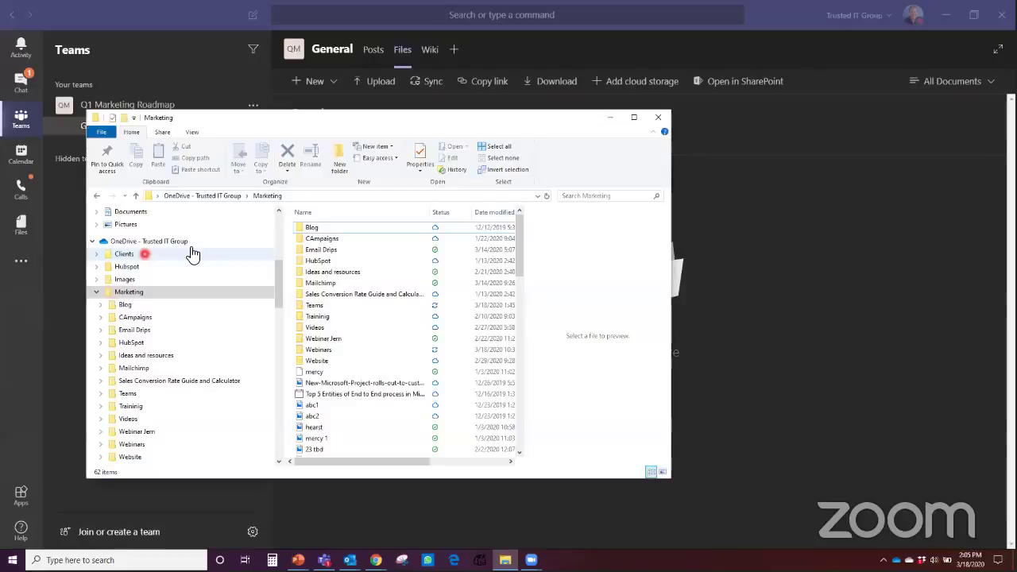
pyautogui.click(554, 127)
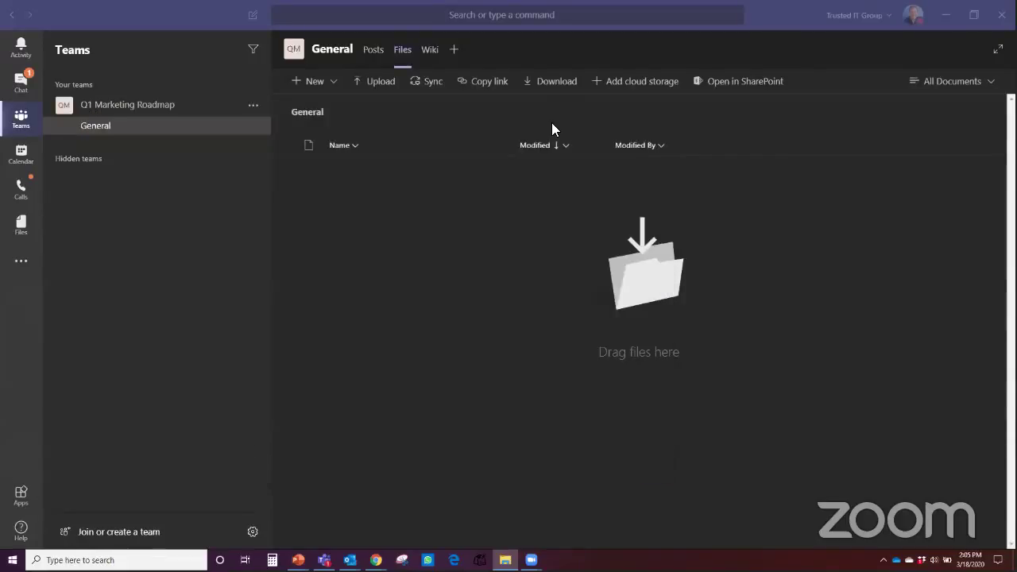
# View the General channel's Wiki and browse the apps that can be added as channel tabs, then close the catalogue.
pyautogui.click(430, 51)
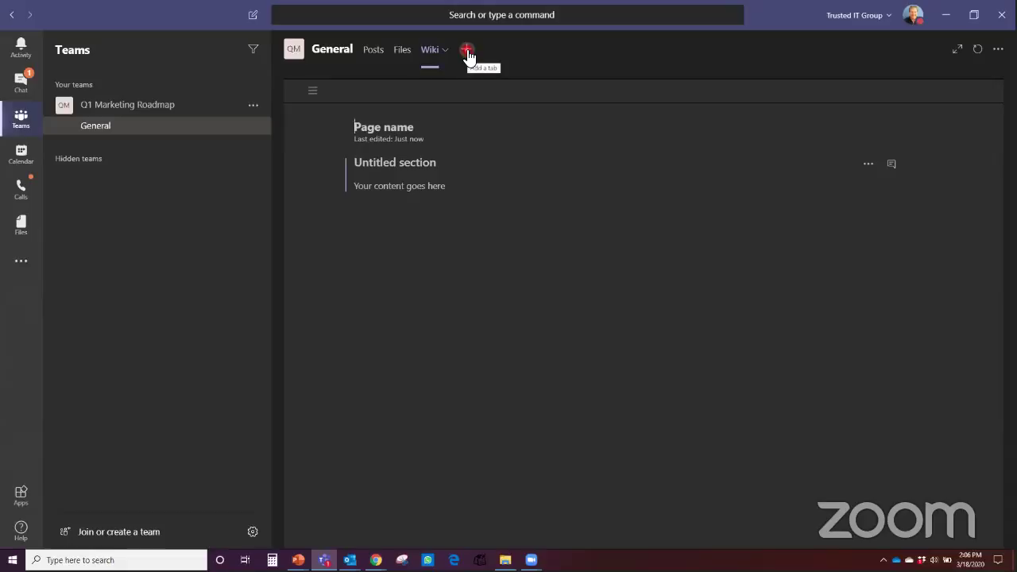
pyautogui.click(468, 52)
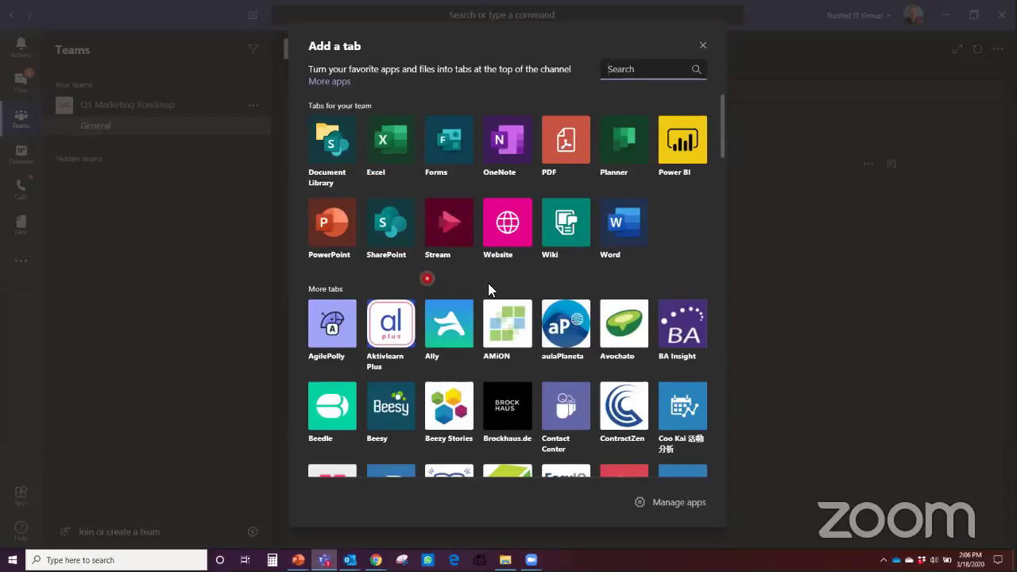
pyautogui.scroll(-8, 489, 283)
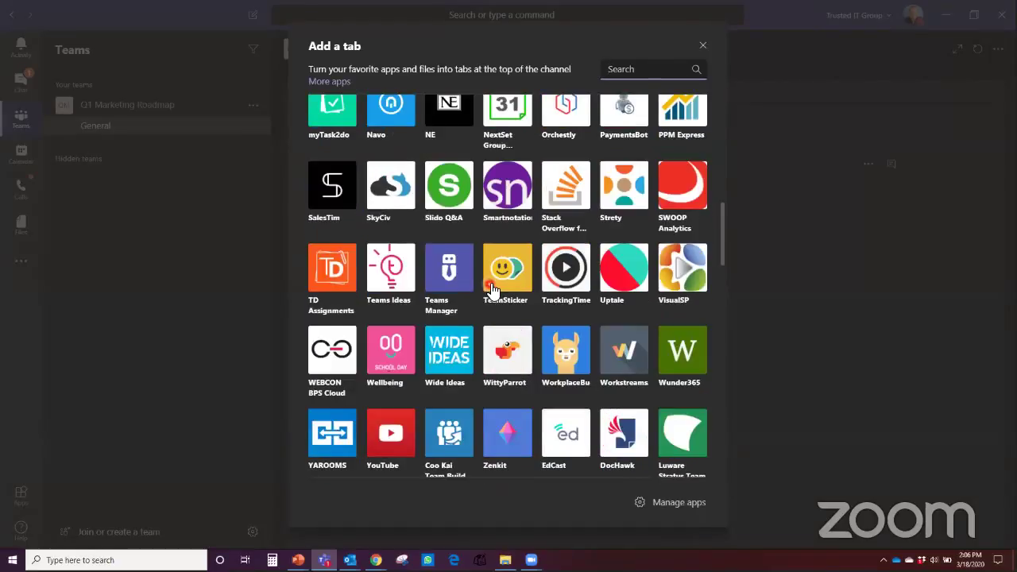
pyautogui.scroll(10, 492, 290)
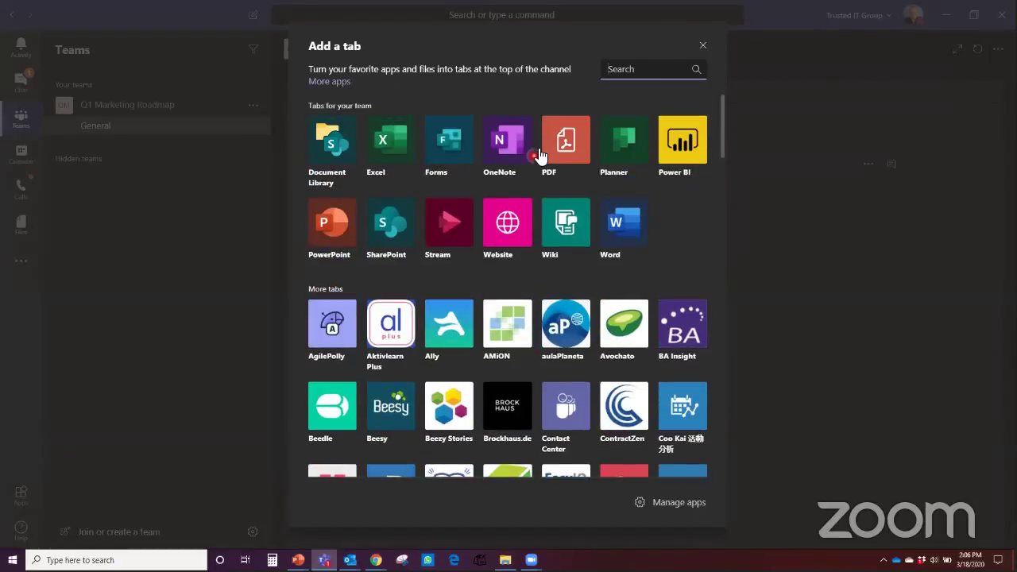
pyautogui.click(706, 48)
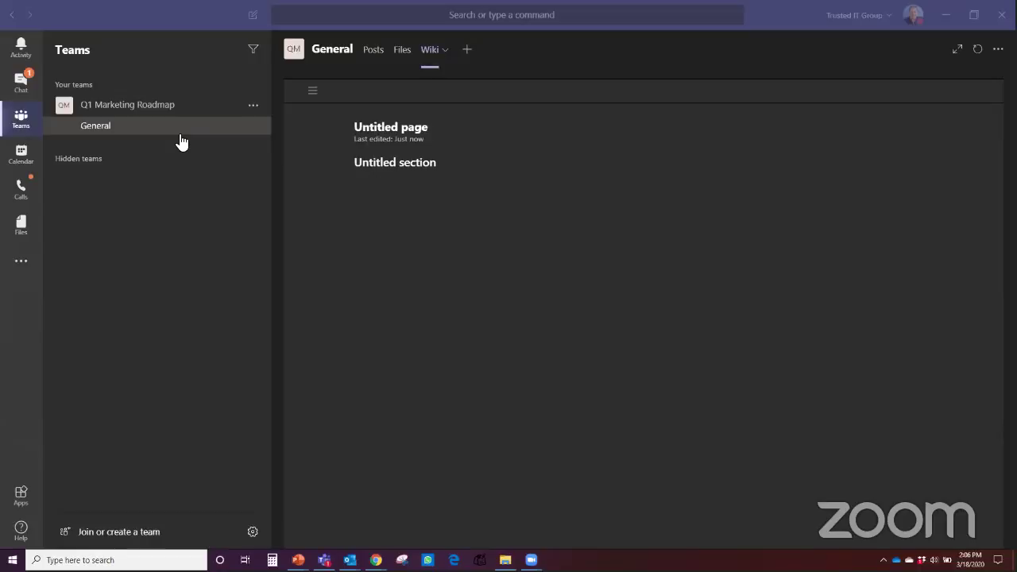
# Add a standard channel named Q1 Roadmap aka Portfolio Mng to the Q1 Marketing Roadmap team.
pyautogui.click(253, 106)
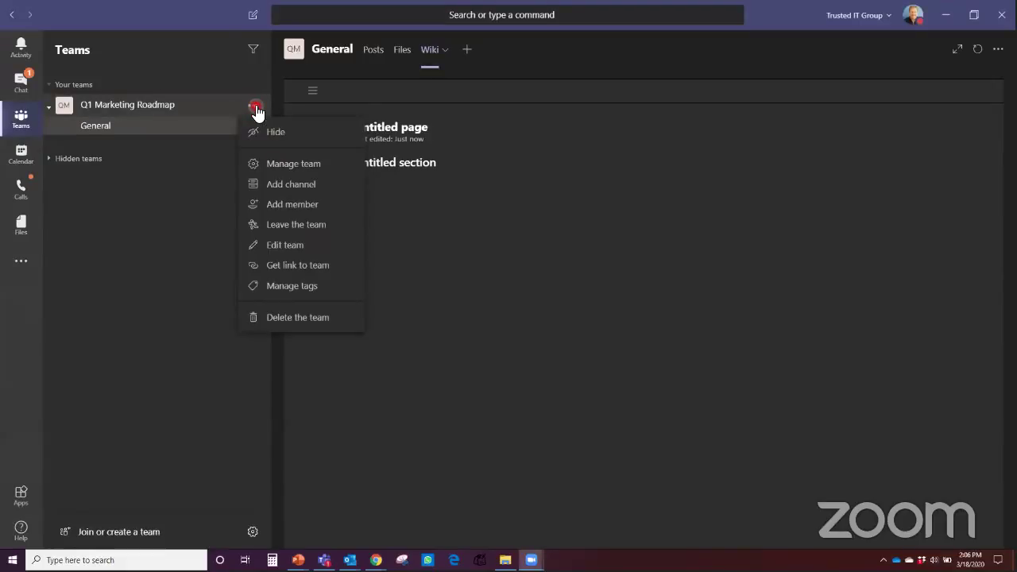
pyautogui.click(278, 185)
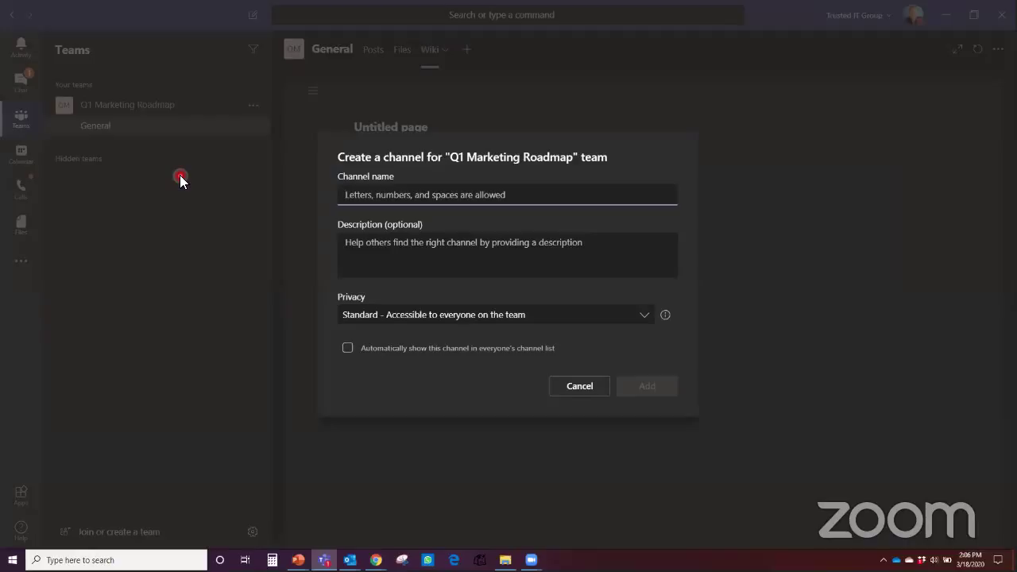
pyautogui.write('Q1 ')
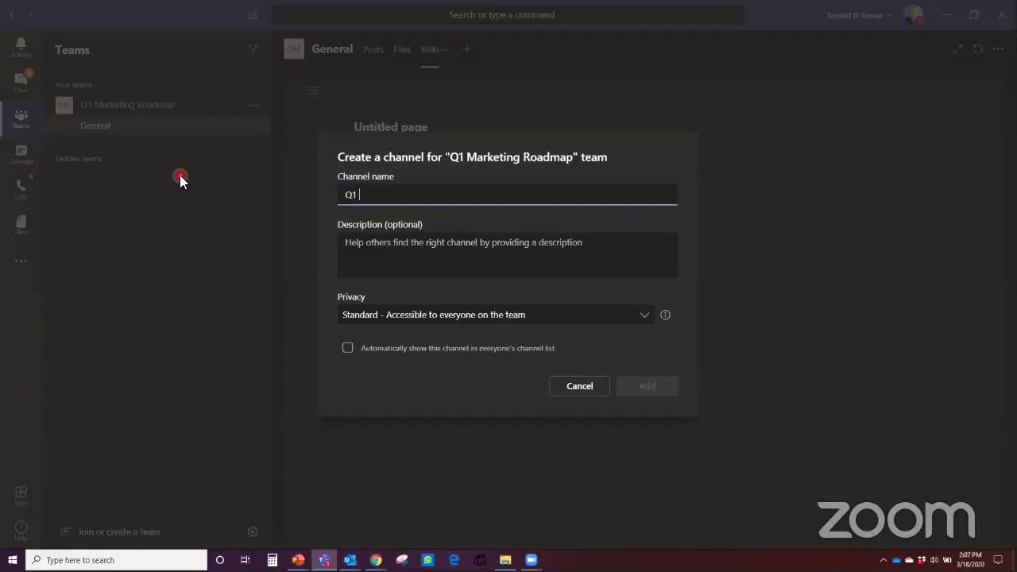
pyautogui.write('Roadmap')
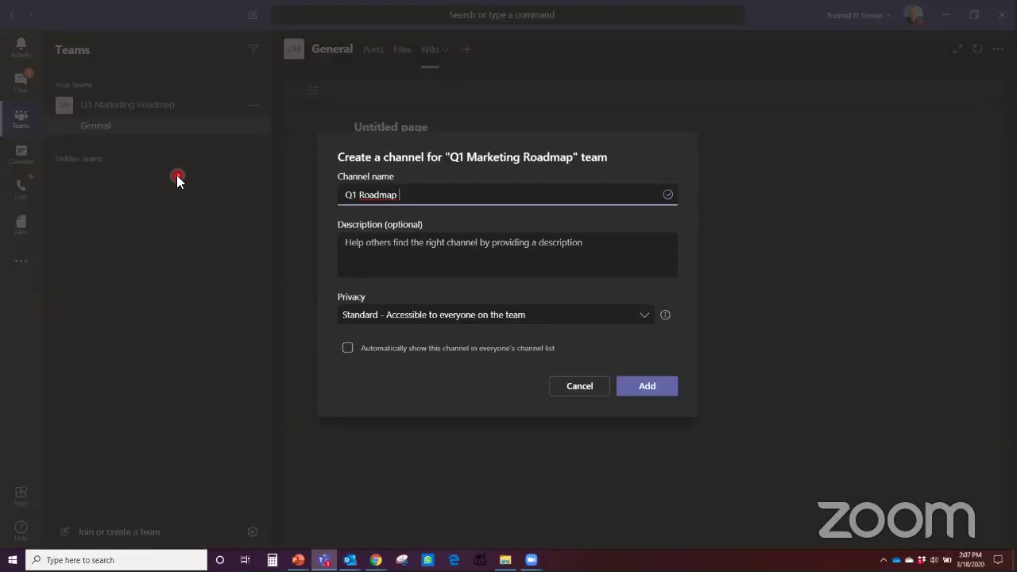
pyautogui.write('aka Portfolio Mng')
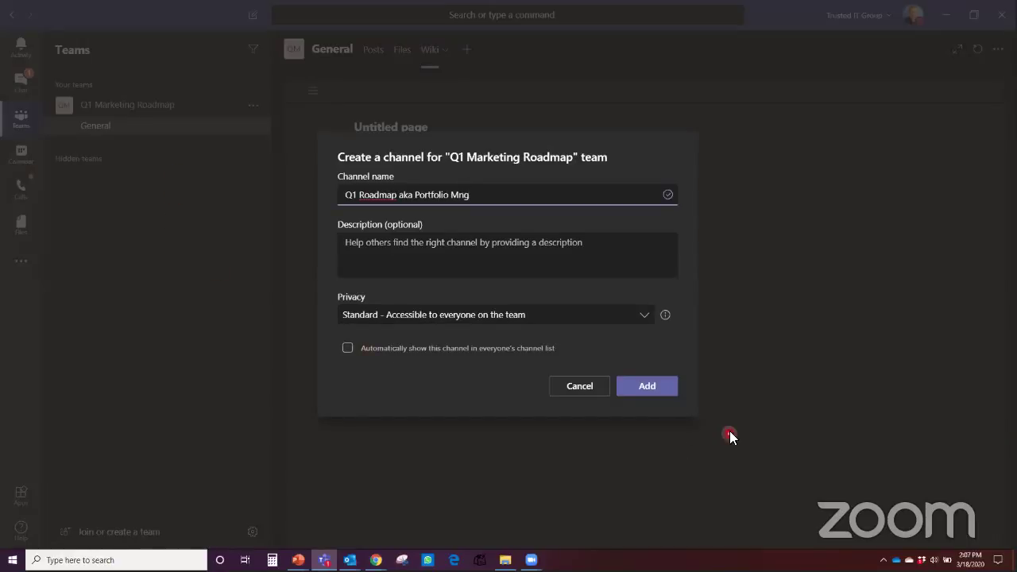
pyautogui.click(650, 387)
pyautogui.click(641, 389)
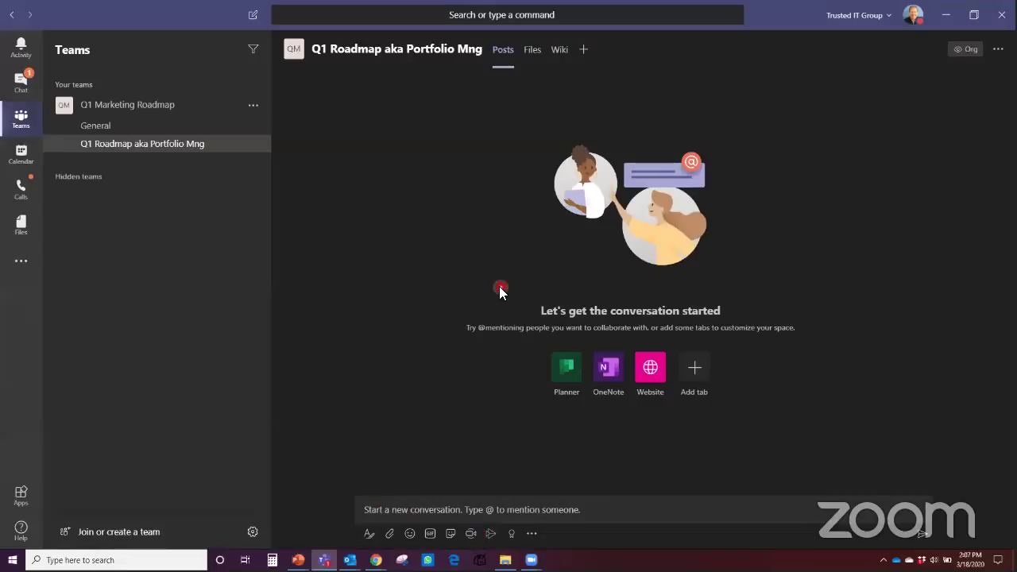
# Start a Website tab in the Q1 Roadmap aka Portfolio Mng channel and name it Roadmap.
pyautogui.click(584, 52)
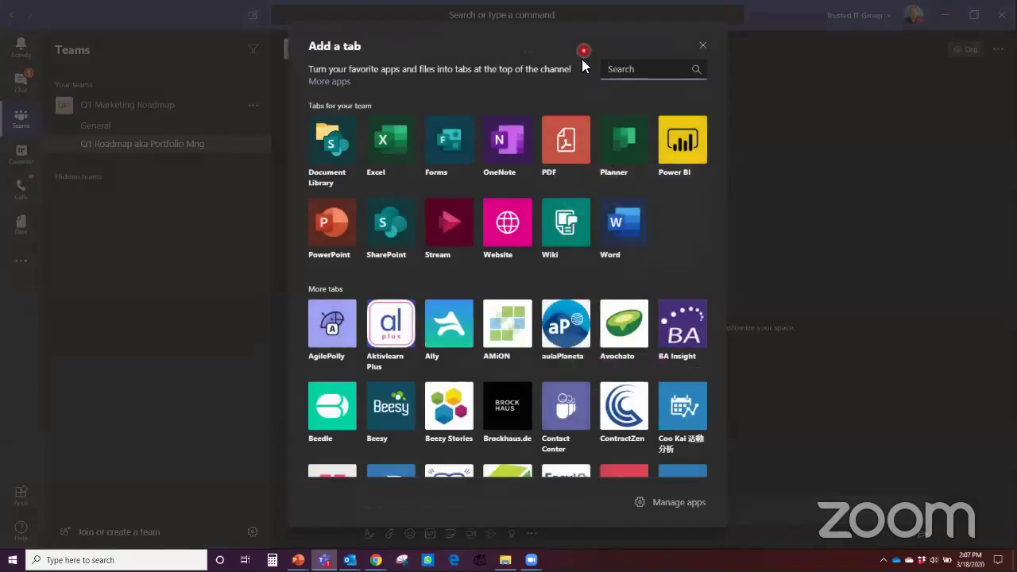
pyautogui.click(509, 239)
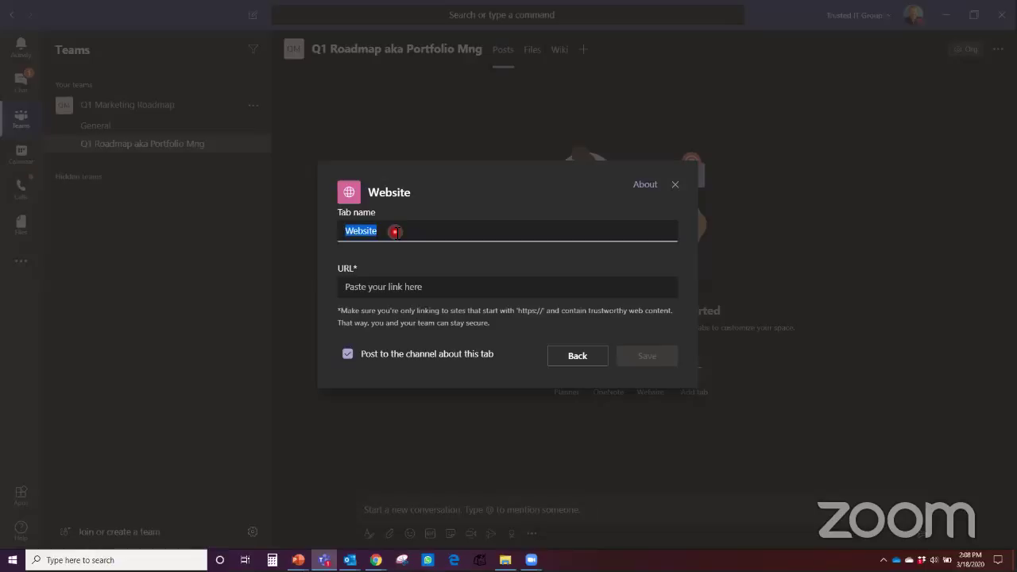
pyautogui.write('Roadmap')
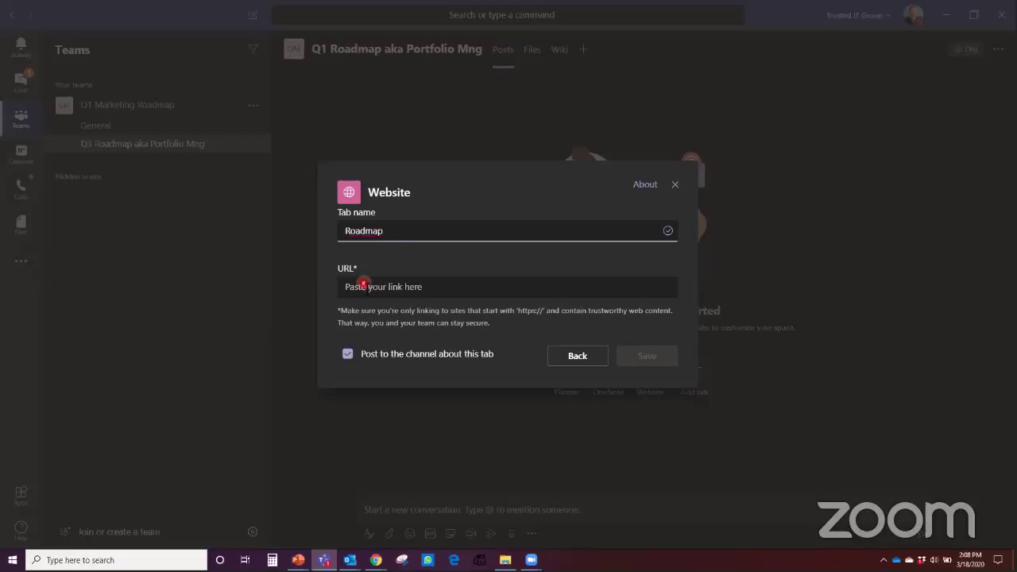
pyautogui.click(361, 287)
# Switch to Chrome and copy the web address of the Marketing Q1 roadmap.
pyautogui.moveTo(379, 559)
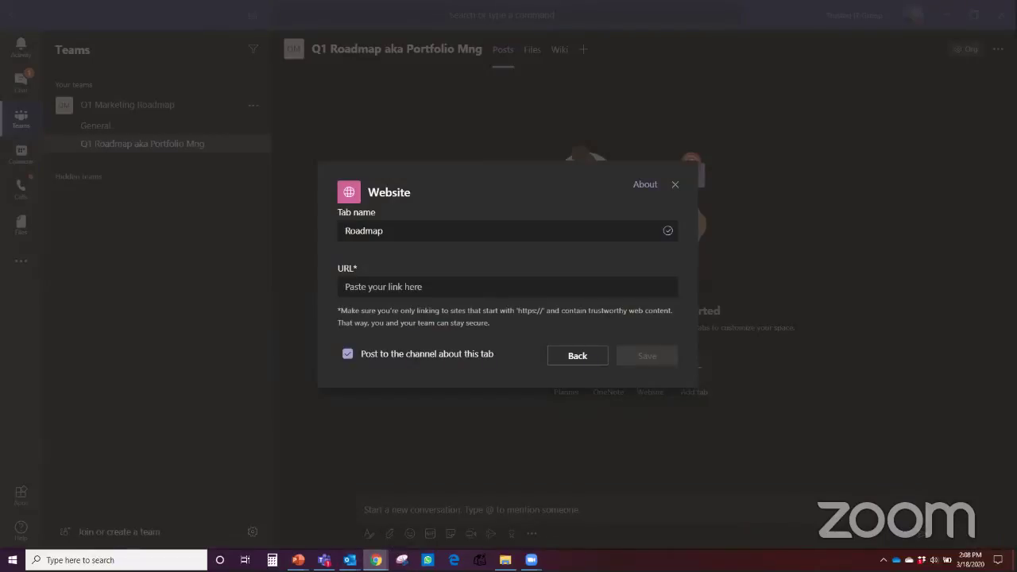
pyautogui.hotkey('alt', 'Tab')
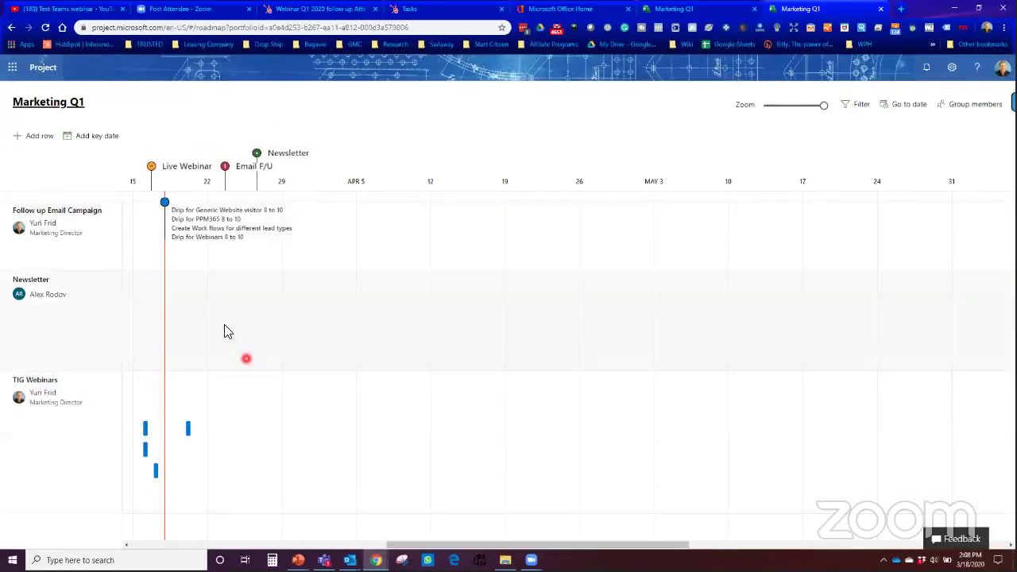
pyautogui.click(260, 28)
pyautogui.rightClick(260, 29)
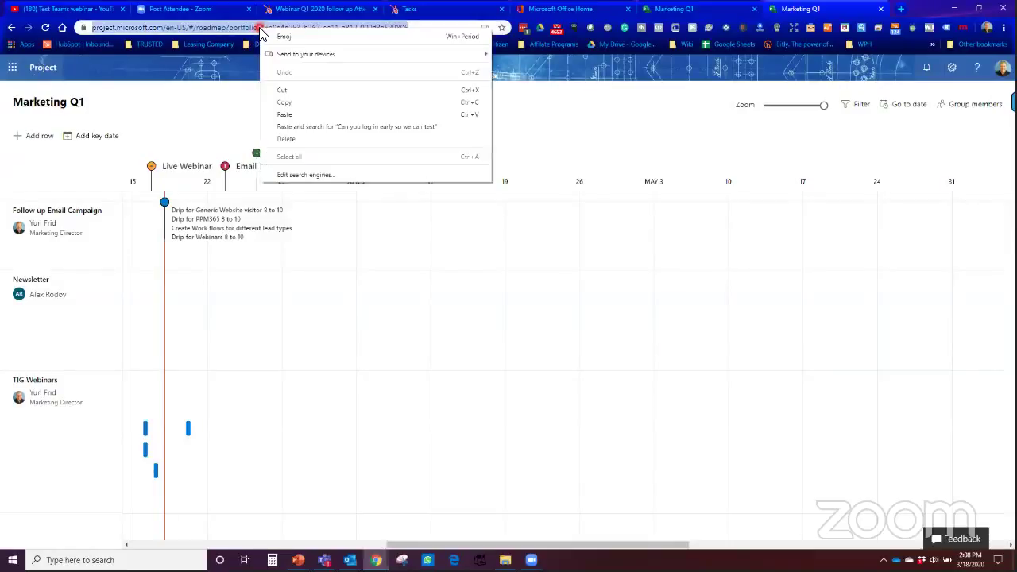
pyautogui.click(280, 105)
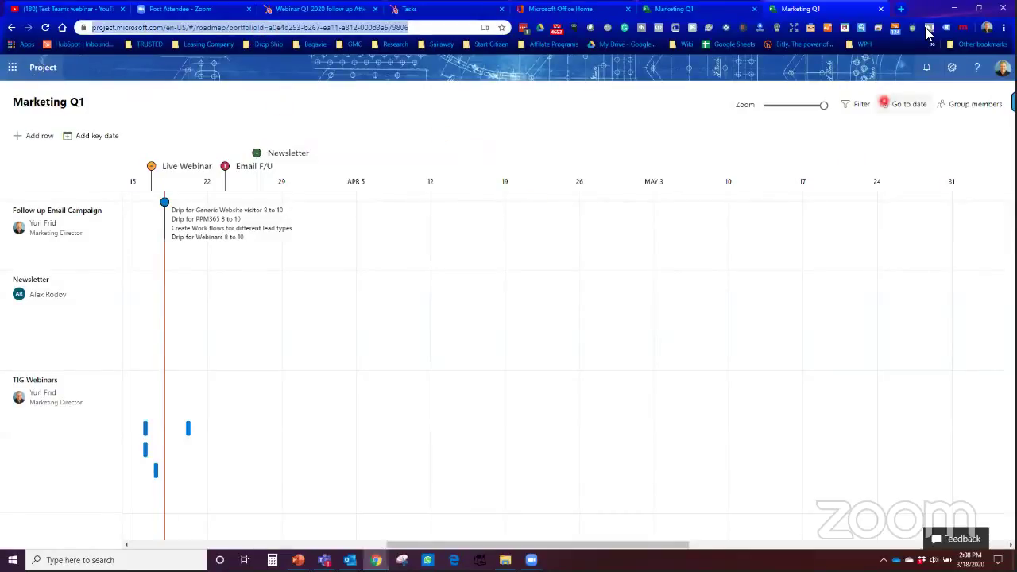
pyautogui.click(936, 16)
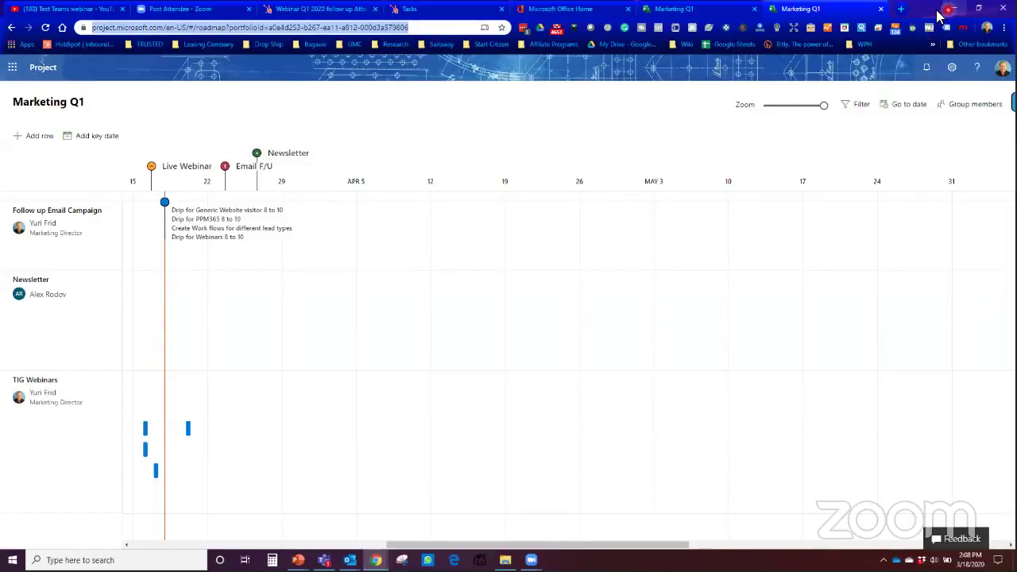
pyautogui.click(924, 11)
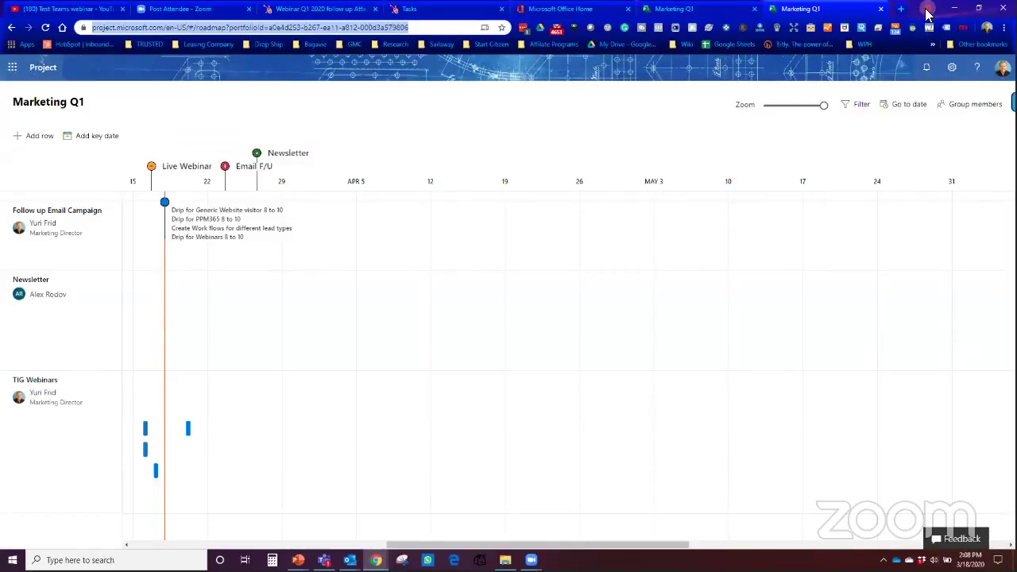
# Return to Microsoft Teams, save the Roadmap tab with the copied roadmap link as its URL, and dismiss all reminders in the embedded page.
pyautogui.hotkey('alt', 'Tab')
pyautogui.click(369, 290)
pyautogui.rightClick(372, 288)
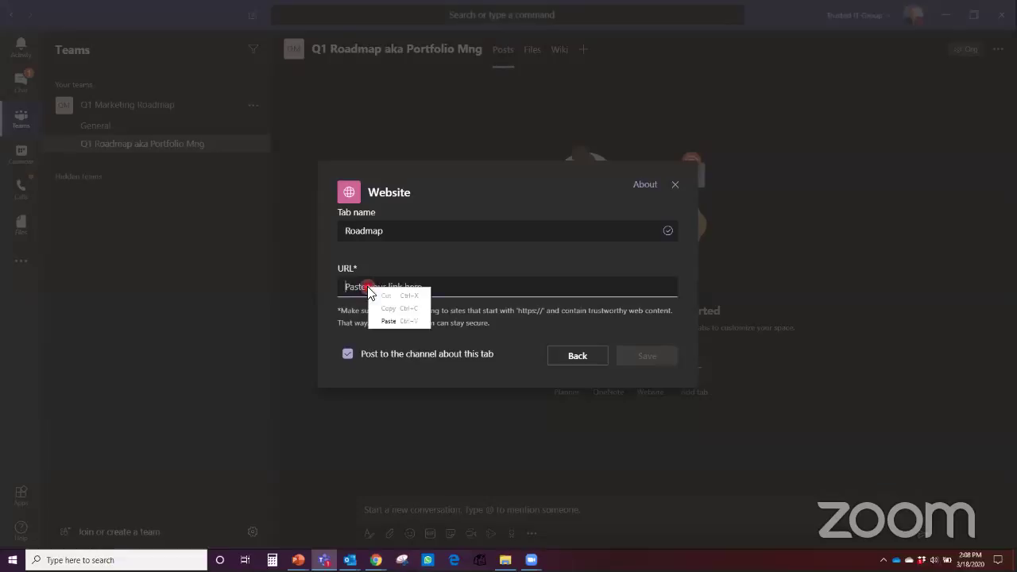
pyautogui.click(379, 322)
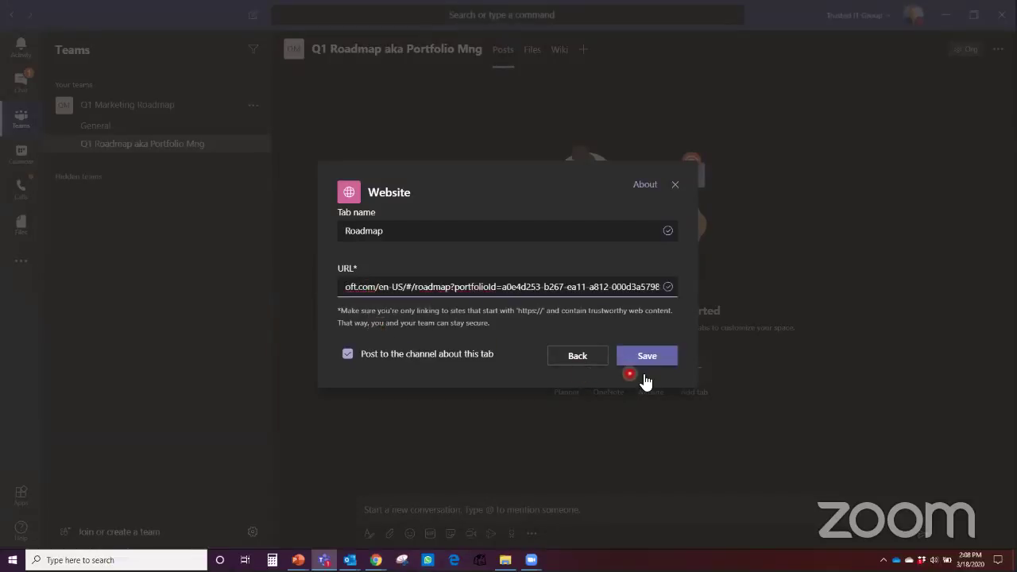
pyautogui.click(650, 357)
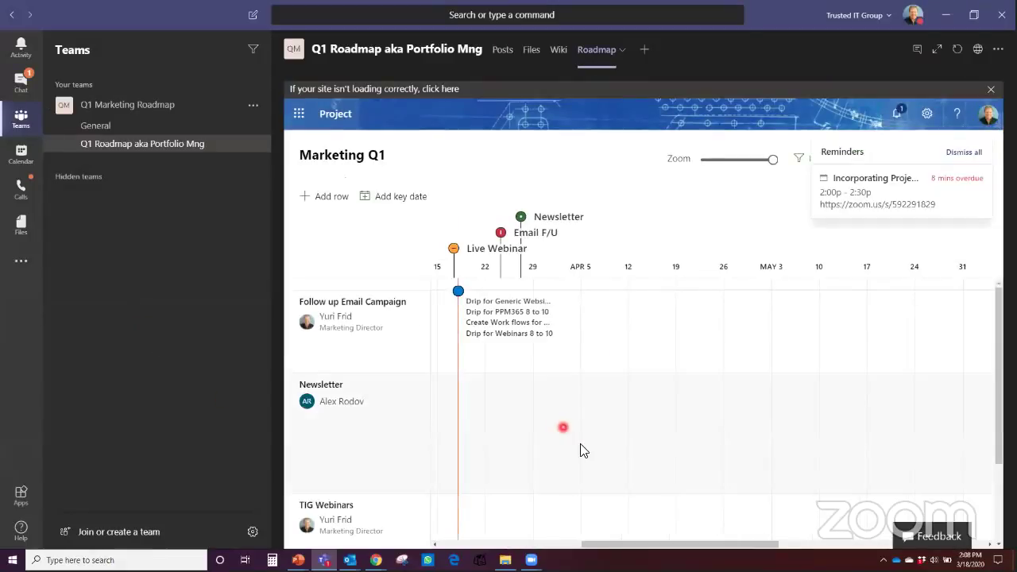
pyautogui.moveTo(586, 544); pyautogui.dragTo(543, 545)
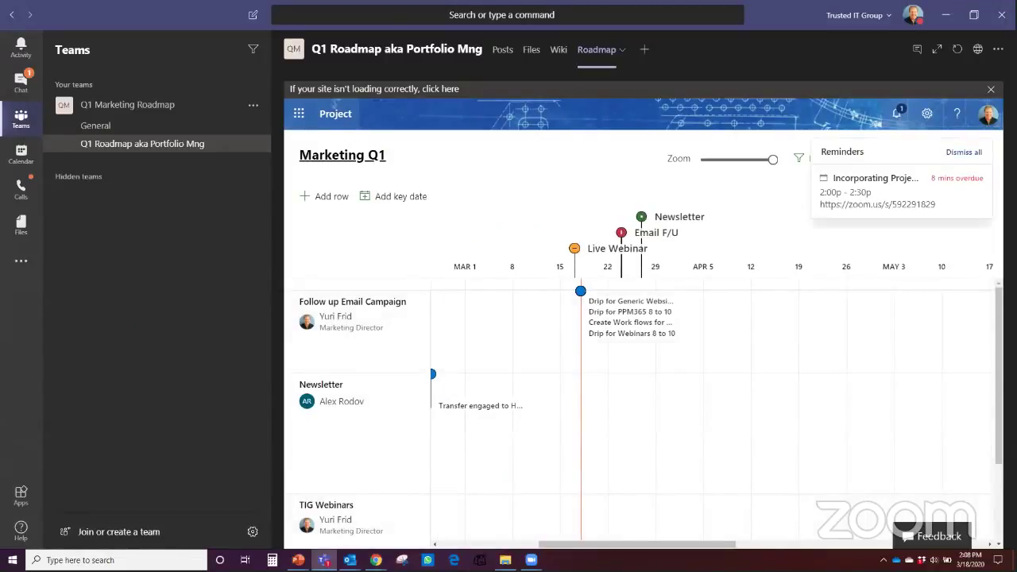
pyautogui.click(965, 153)
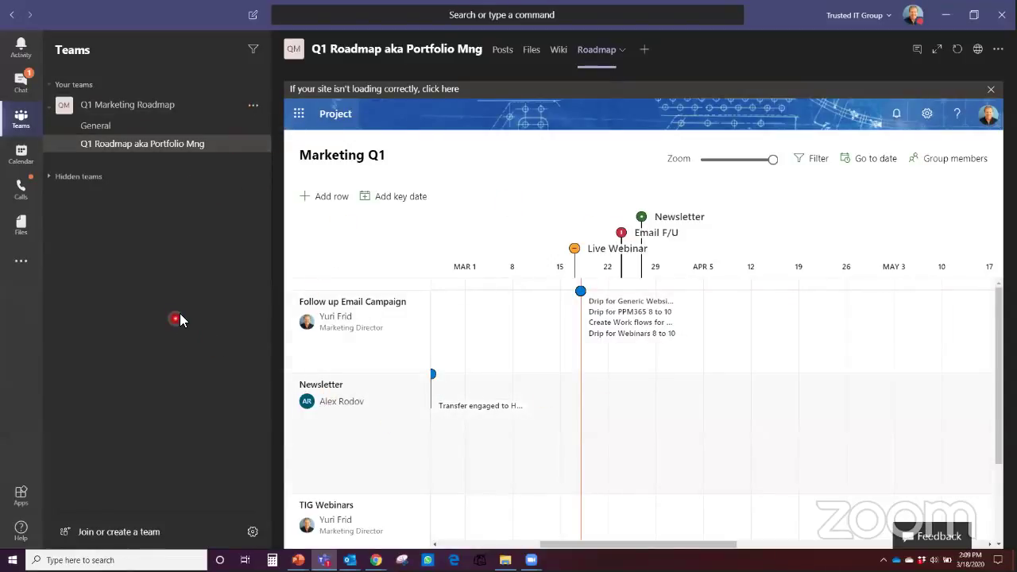
# Add a standard channel named Newsletters to the Q1 Marketing Roadmap team.
pyautogui.click(253, 106)
pyautogui.hotkey('alt', 'Tab')
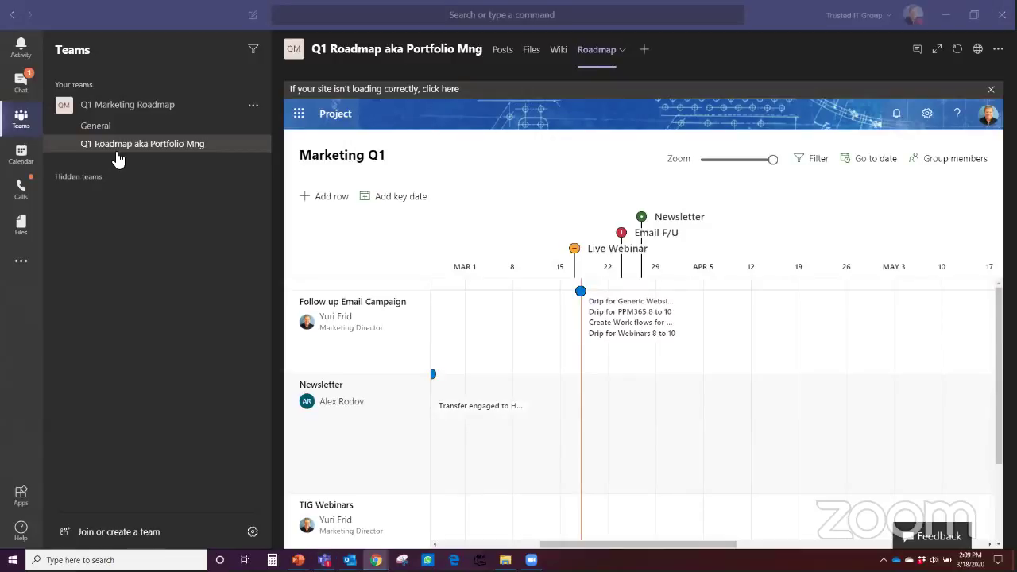
pyautogui.click(254, 108)
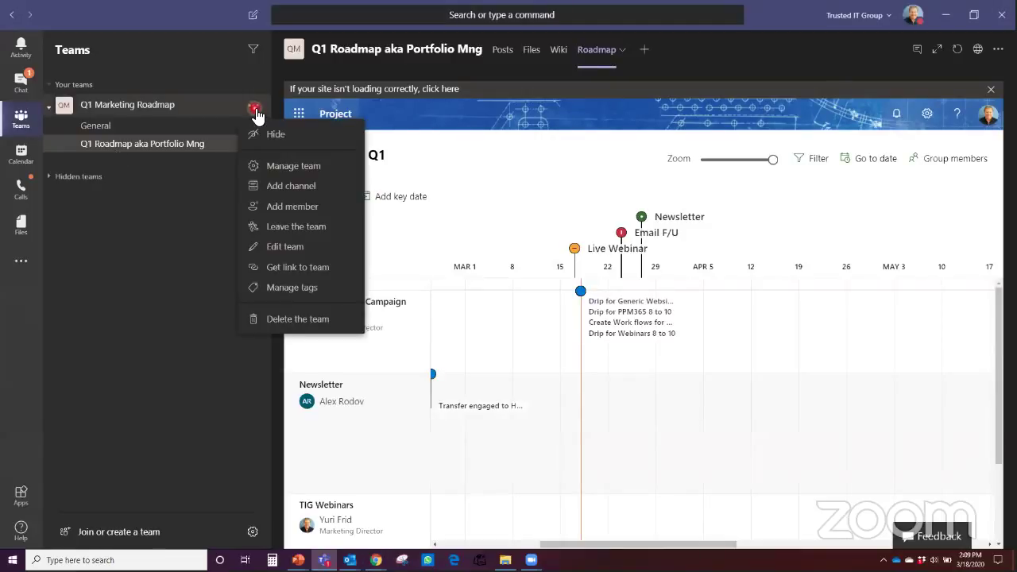
pyautogui.click(280, 169)
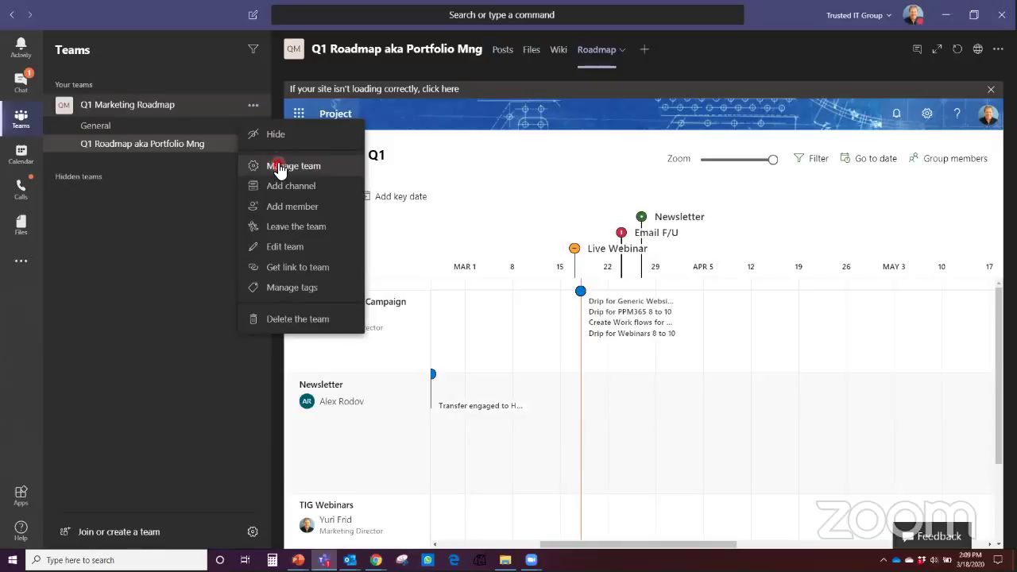
pyautogui.click(291, 186)
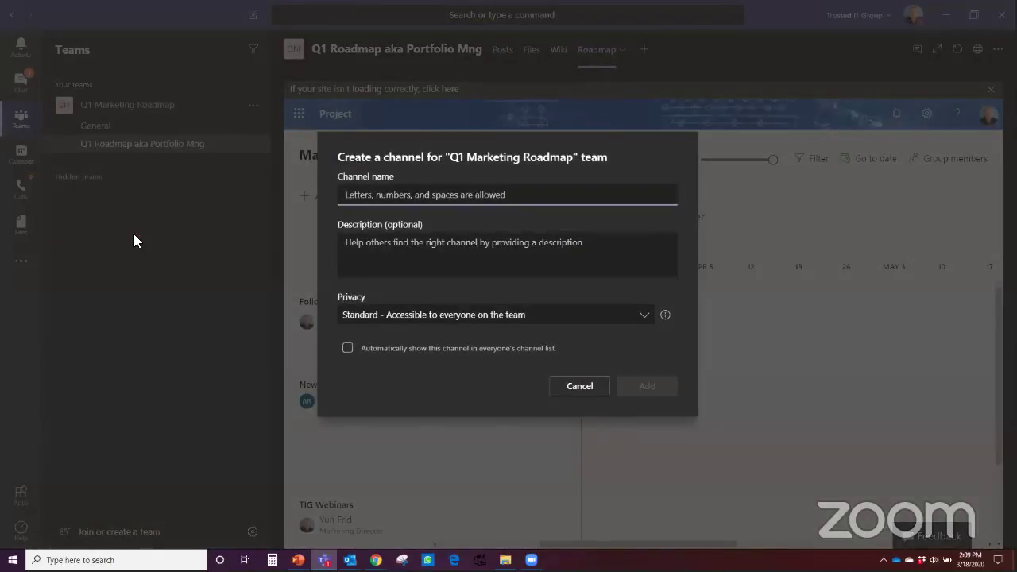
pyautogui.click(374, 205)
pyautogui.write('New')
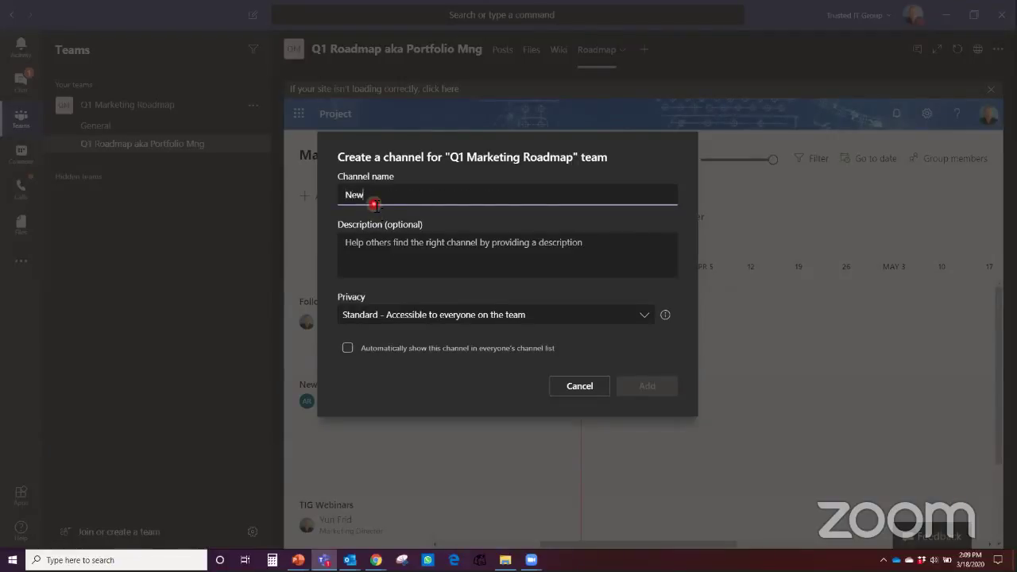
pyautogui.write('sletters')
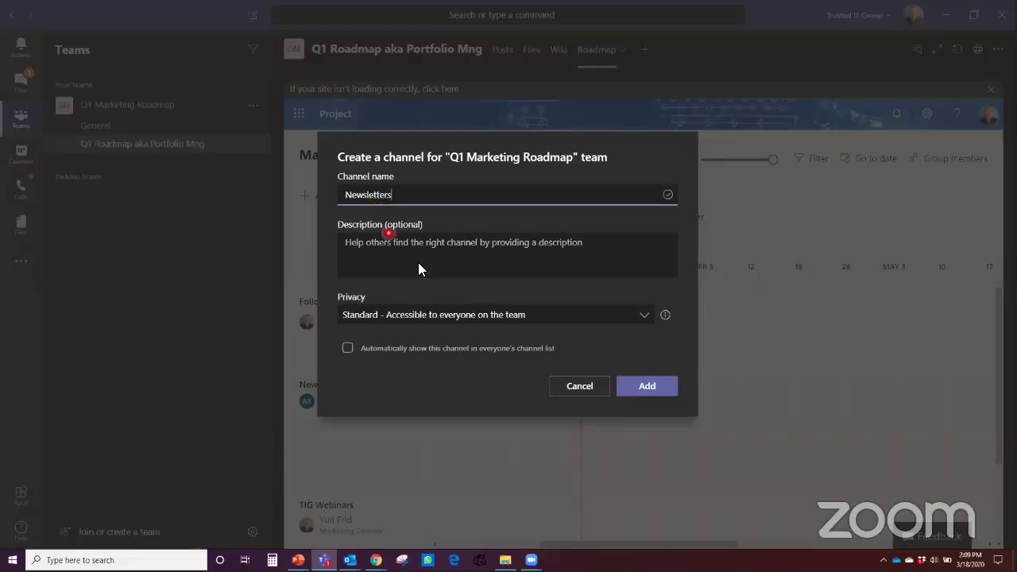
pyautogui.click(651, 389)
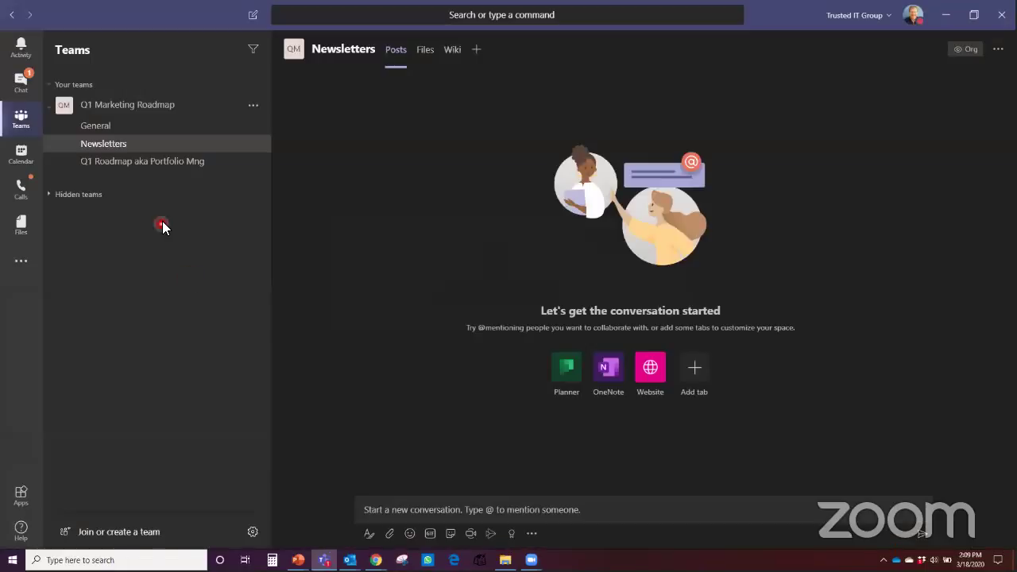
# Start a Website tab in the Newsletters channel and name it My Projects.
pyautogui.moveTo(248, 144)
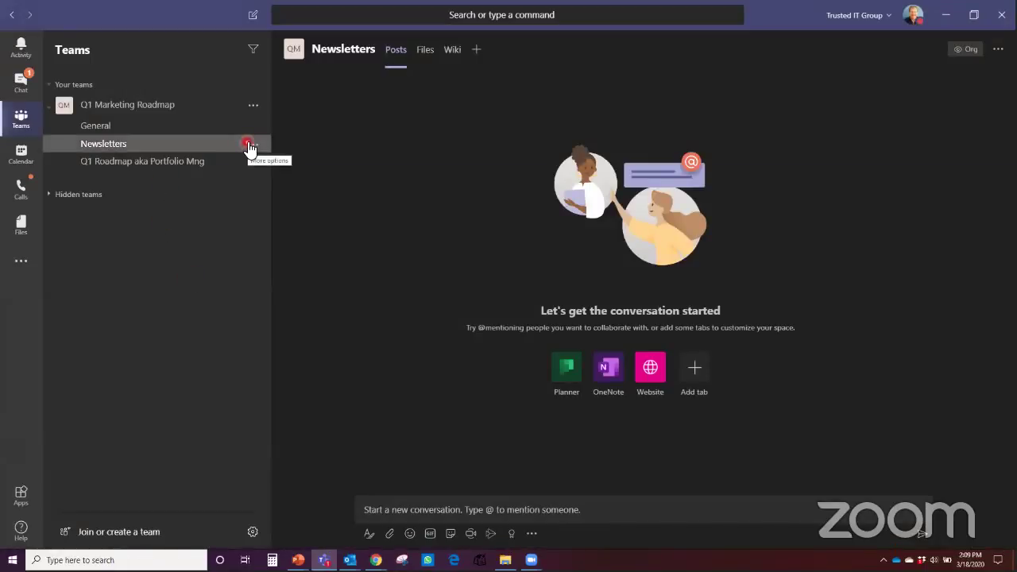
pyautogui.click(475, 50)
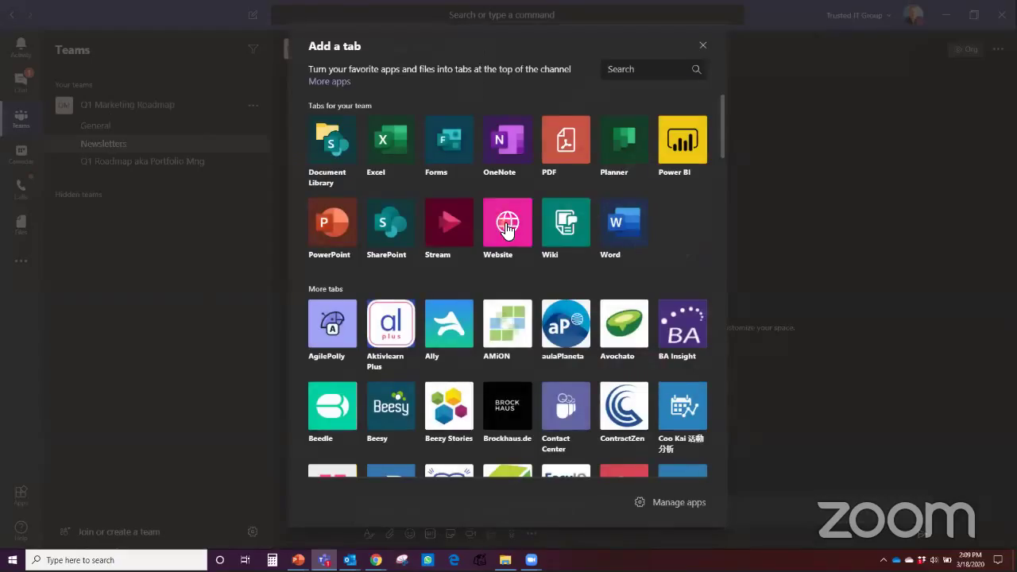
pyautogui.click(506, 223)
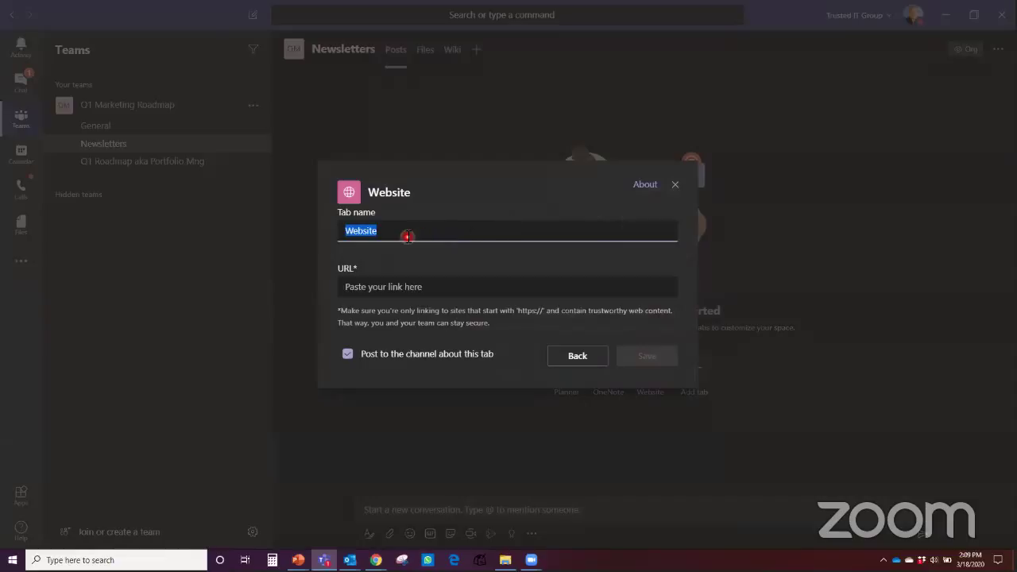
pyautogui.moveTo(407, 235); pyautogui.dragTo(340, 235)
pyautogui.write('My Projects')
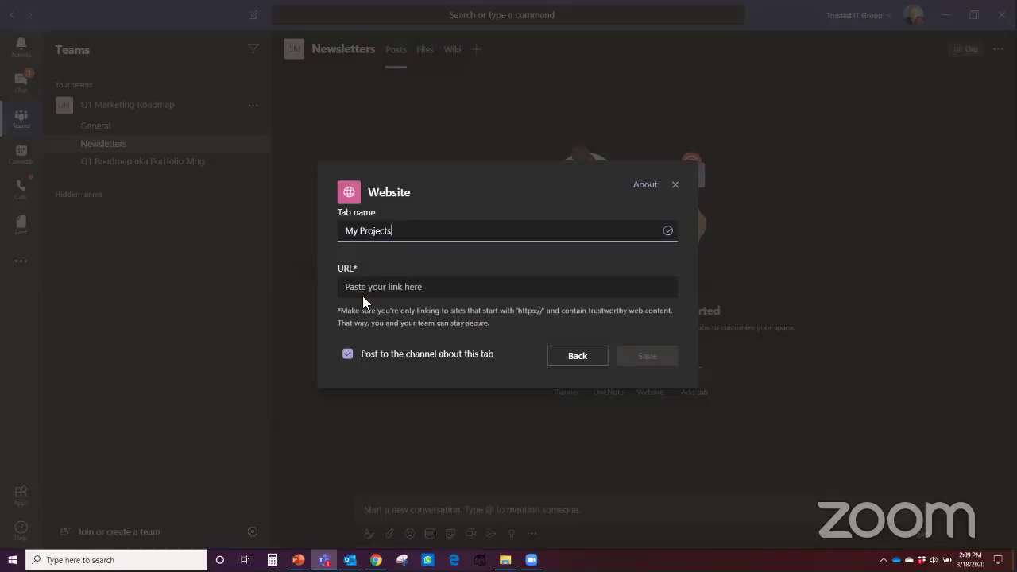
# Switch to Chrome, open the Newsletter project from the recent list, and copy its web address.
pyautogui.hotkey('alt', 'Tab')
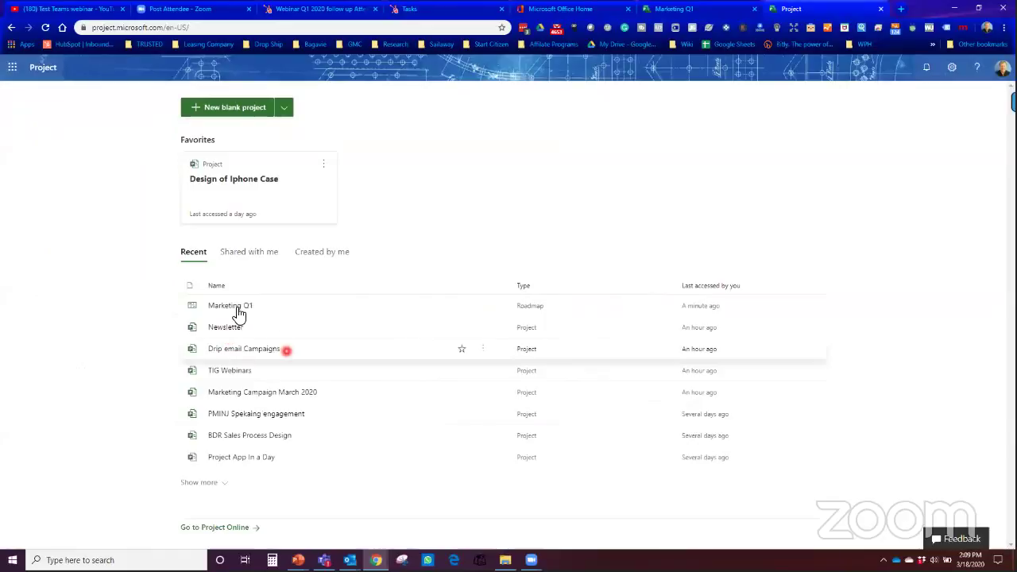
pyautogui.moveTo(241, 347); pyautogui.dragTo(244, 333)
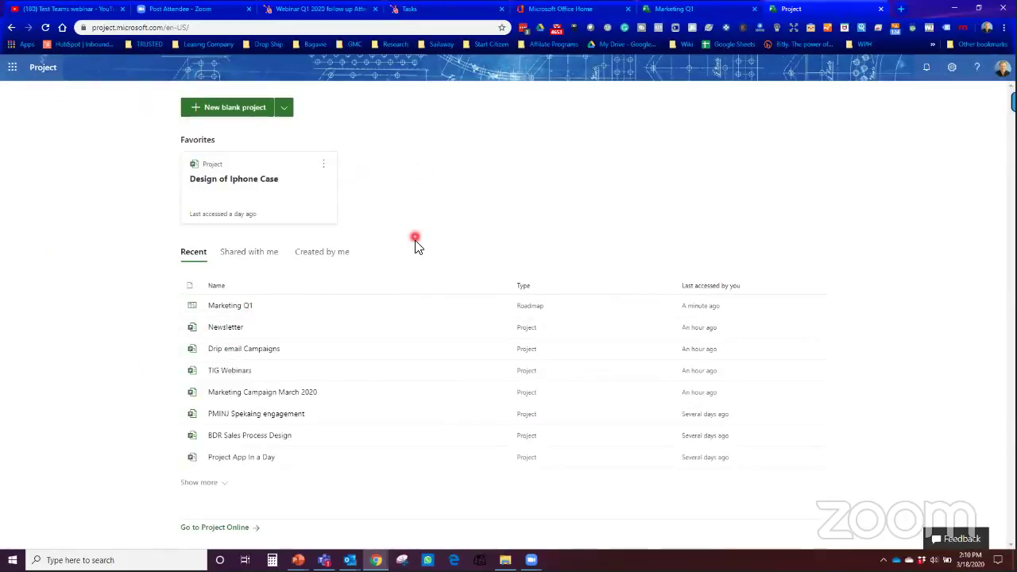
pyautogui.click(228, 329)
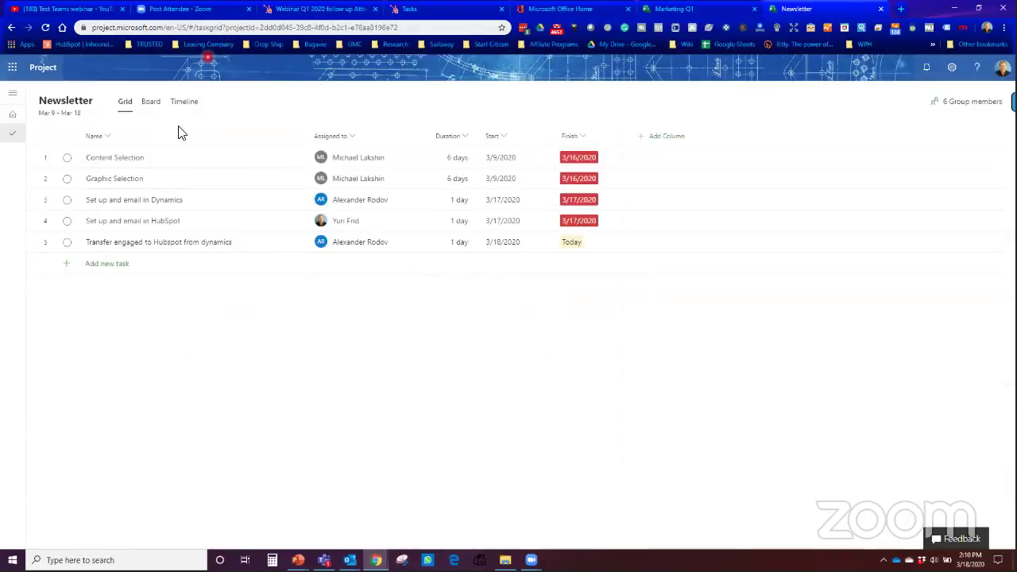
pyautogui.click(227, 29)
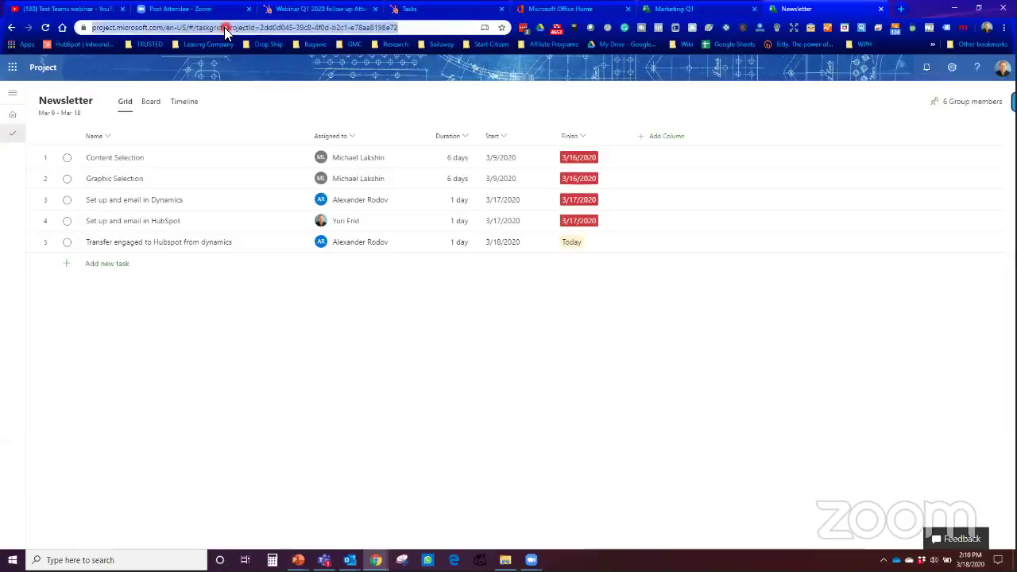
pyautogui.rightClick(226, 29)
pyautogui.click(244, 102)
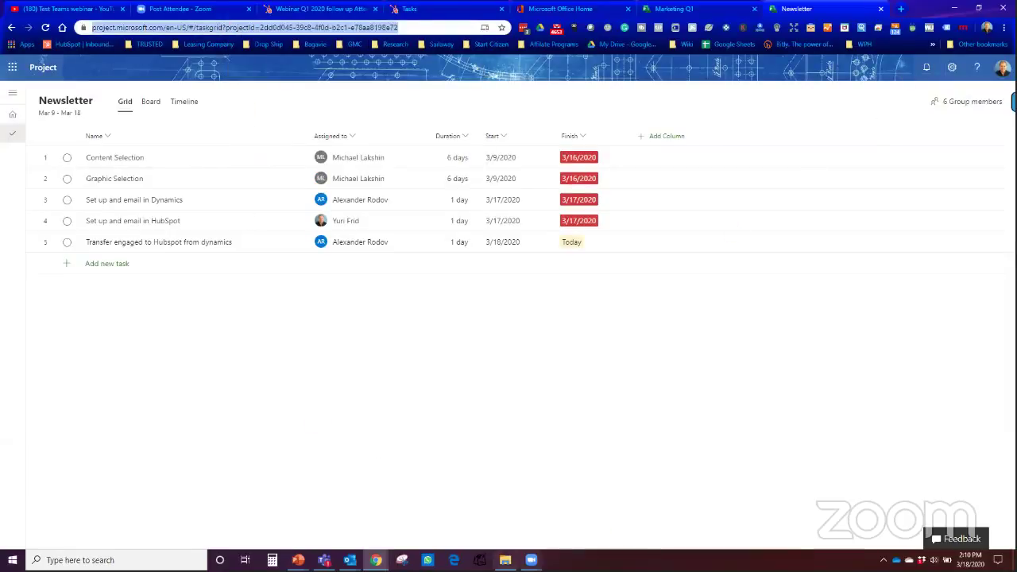
# Return to Microsoft Teams and save the My Projects tab with the copied Newsletter project link as its URL.
pyautogui.click(324, 560)
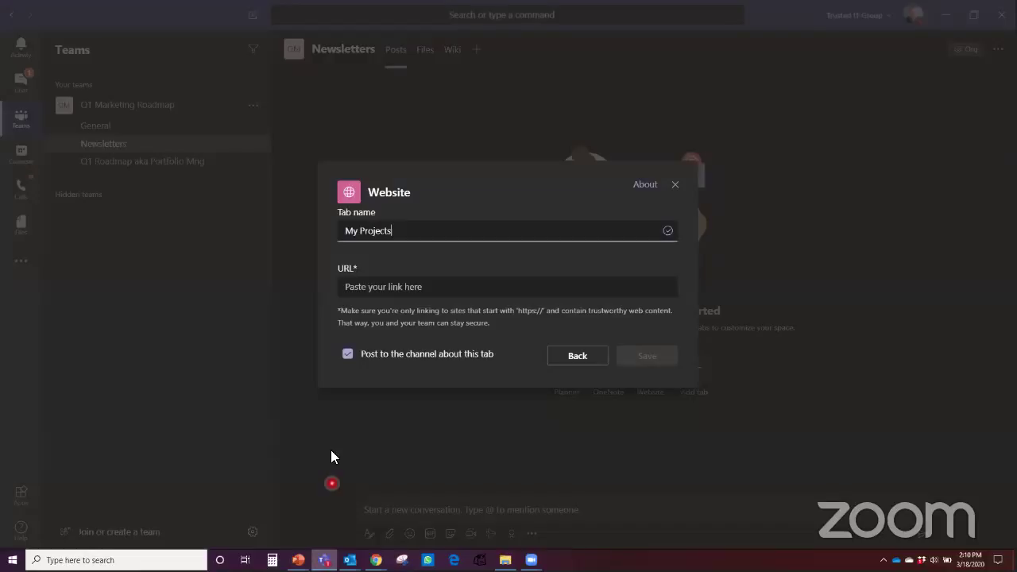
pyautogui.rightClick(377, 288)
pyautogui.click(396, 321)
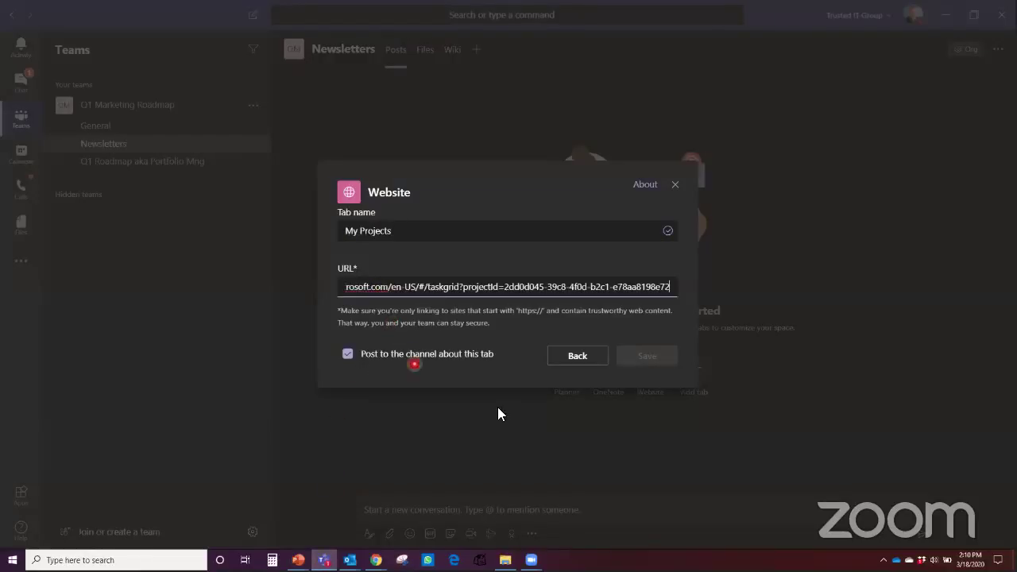
pyautogui.click(644, 359)
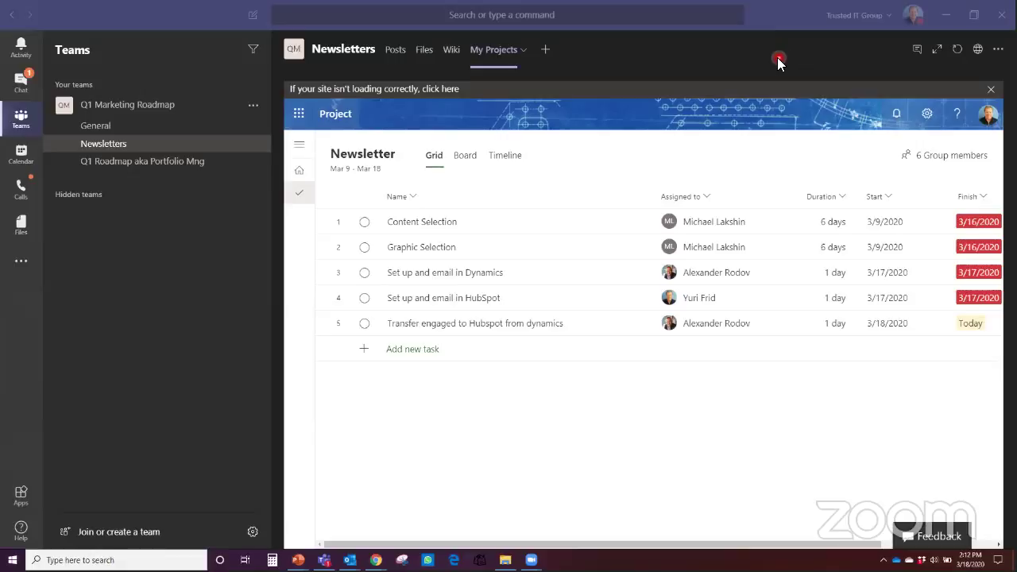
# Expand the My Projects tab, dismiss the mail notification, and show the Newsletter project as a board grouped by Progress.
pyautogui.click(939, 52)
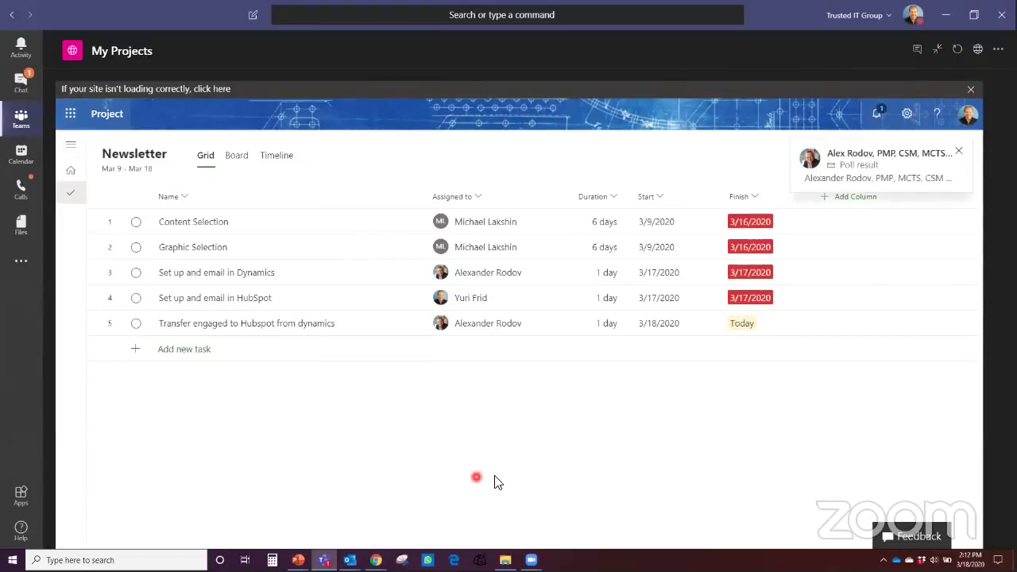
pyautogui.click(960, 152)
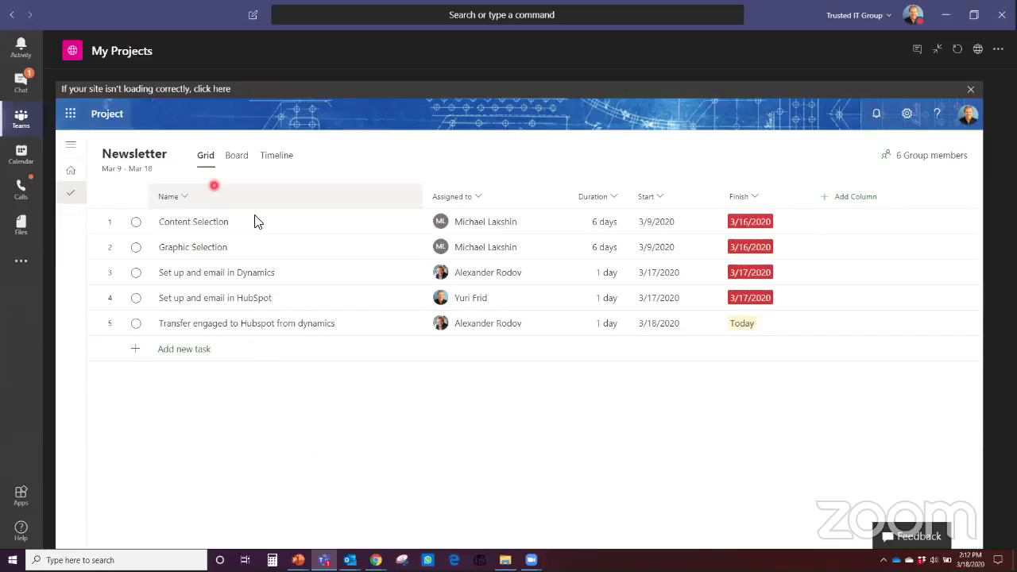
pyautogui.click(236, 155)
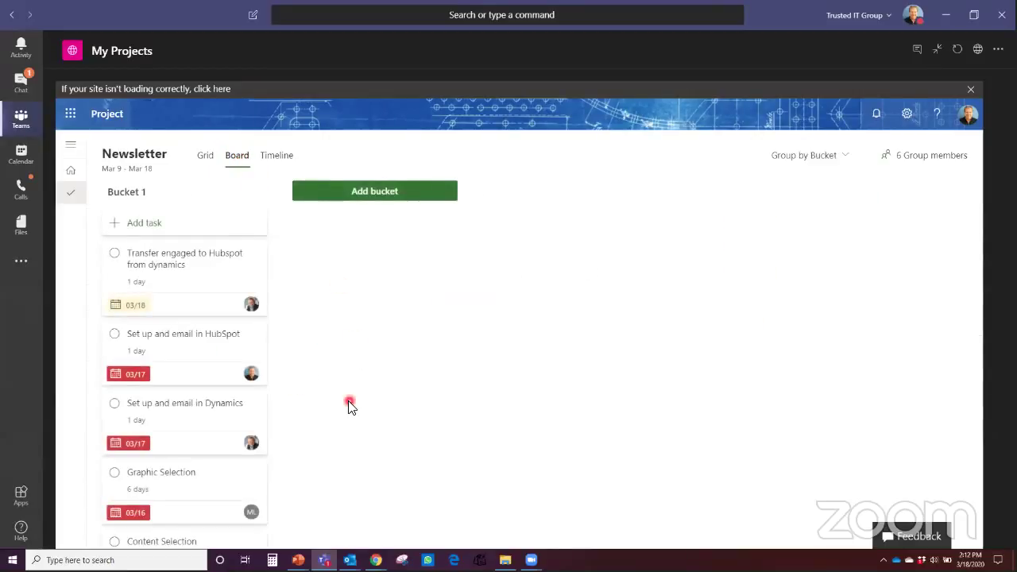
pyautogui.click(840, 159)
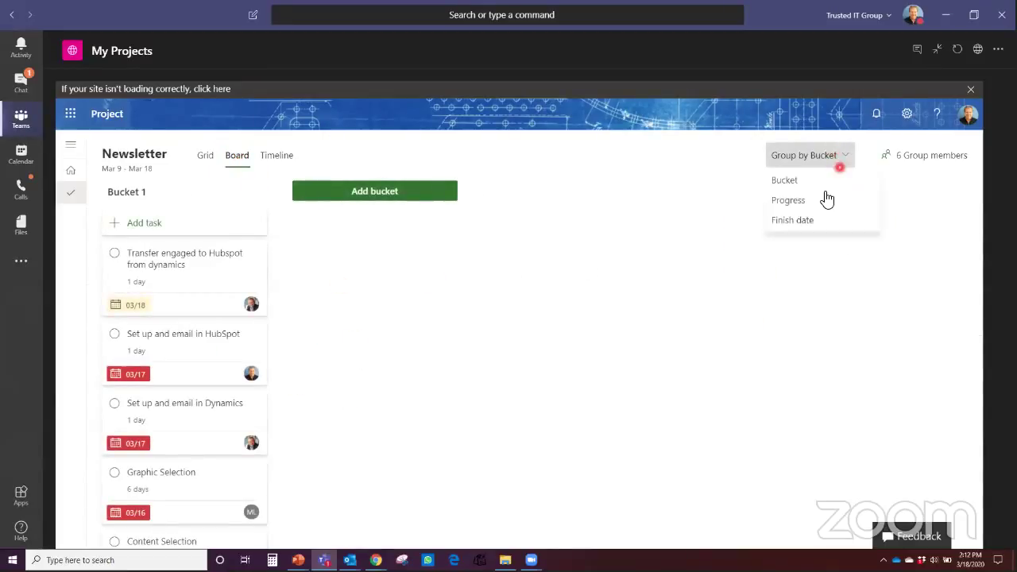
pyautogui.click(789, 201)
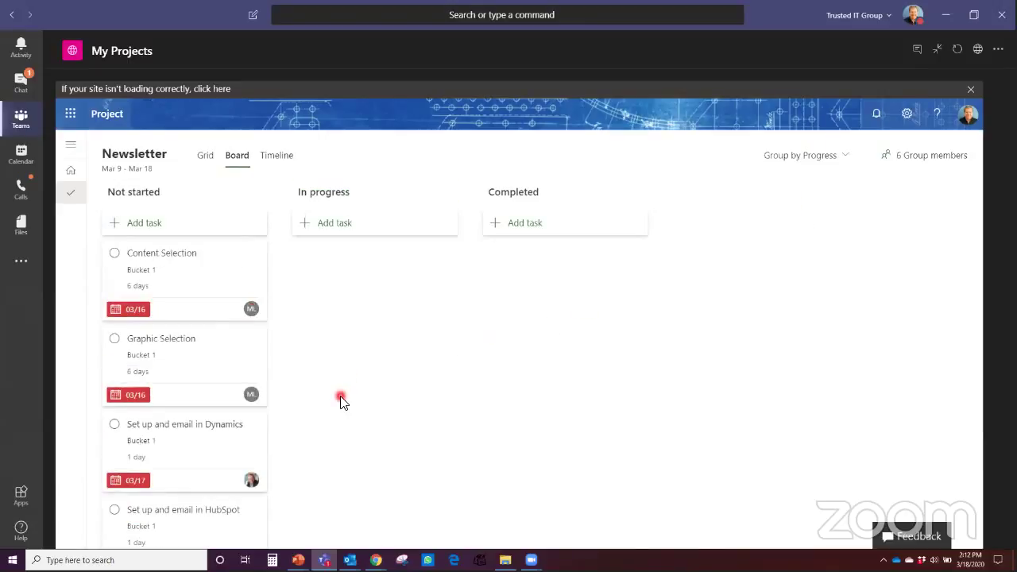
# Move the Content Selection task to In progress and the Set up and email in Dynamics task to Completed.
pyautogui.click(192, 291)
pyautogui.moveTo(192, 291); pyautogui.dragTo(391, 311)
pyautogui.click(377, 363)
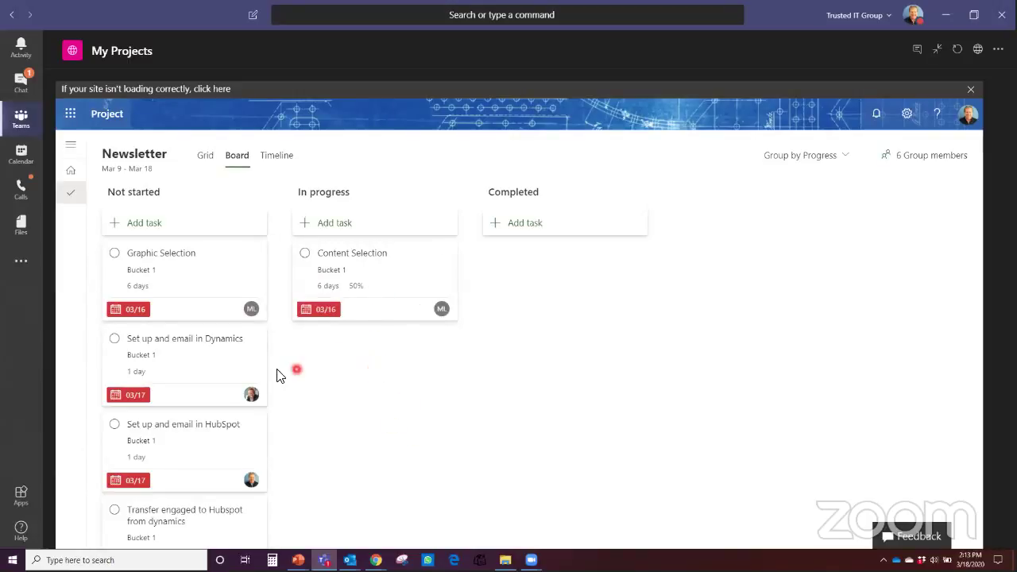
pyautogui.moveTo(201, 364); pyautogui.dragTo(592, 324)
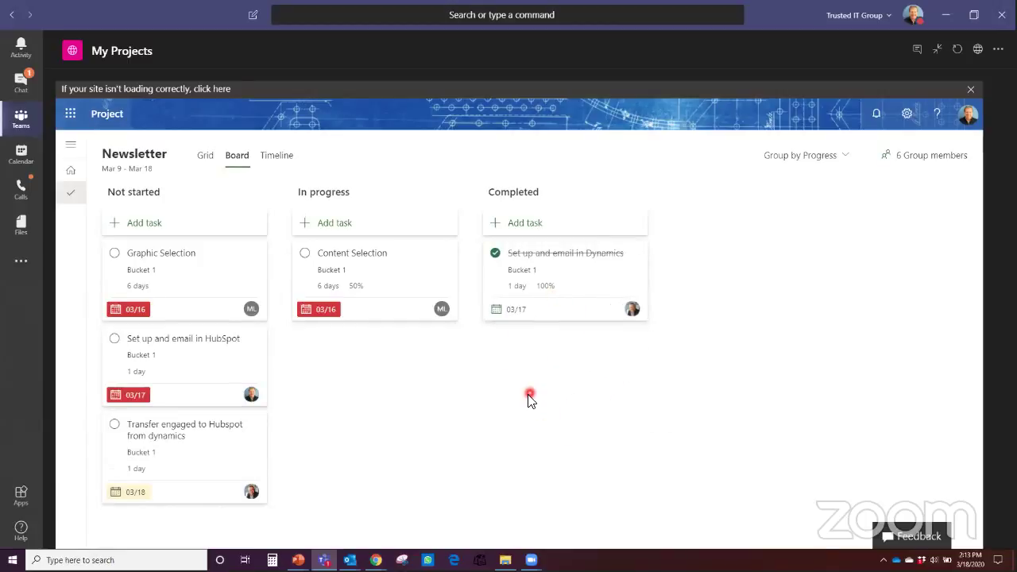
# Show the Newsletter project's timeline and zoom it out to view all the task bars.
pyautogui.click(280, 157)
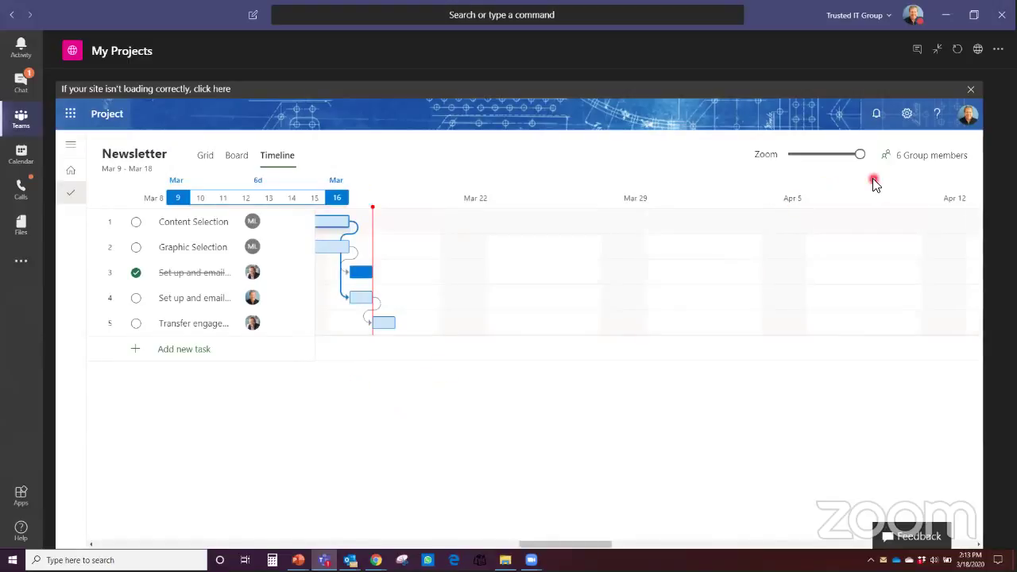
pyautogui.moveTo(859, 158); pyautogui.dragTo(827, 152)
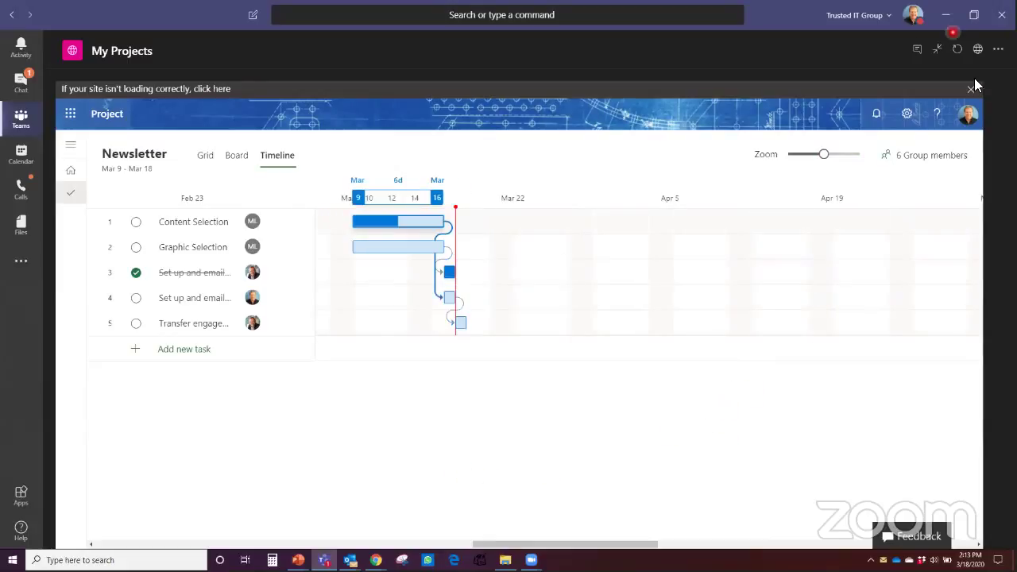
# Post the reply "We have risks" in the My Projects tab conversation and hide the conversation.
pyautogui.click(918, 50)
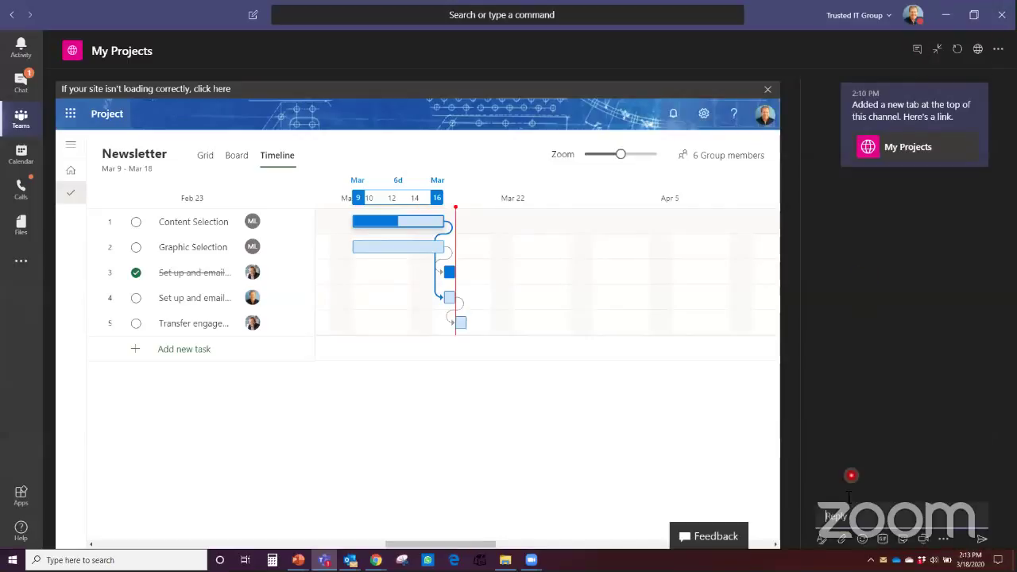
pyautogui.click(835, 516)
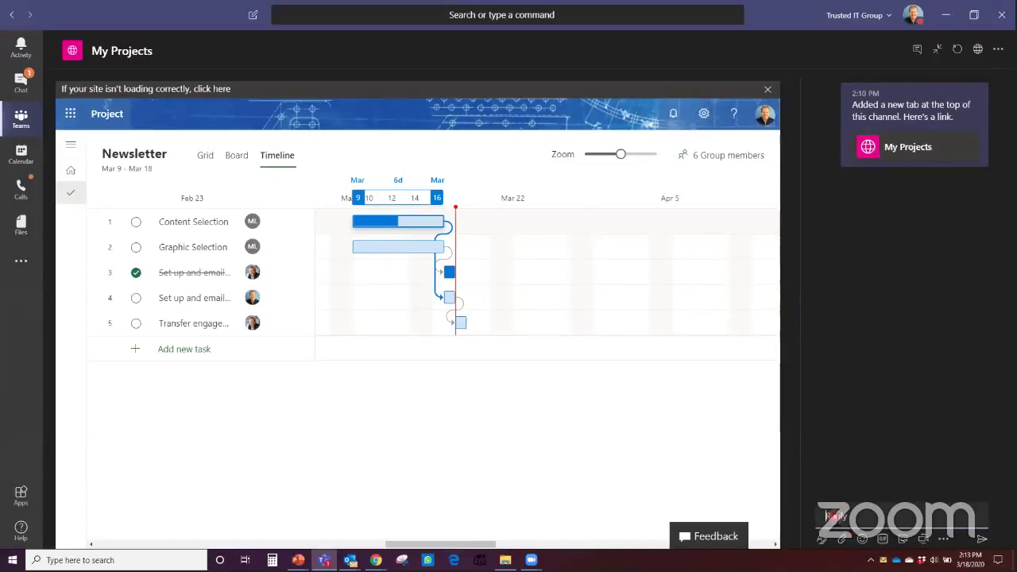
pyautogui.write('We have risks')
pyautogui.press('Return')
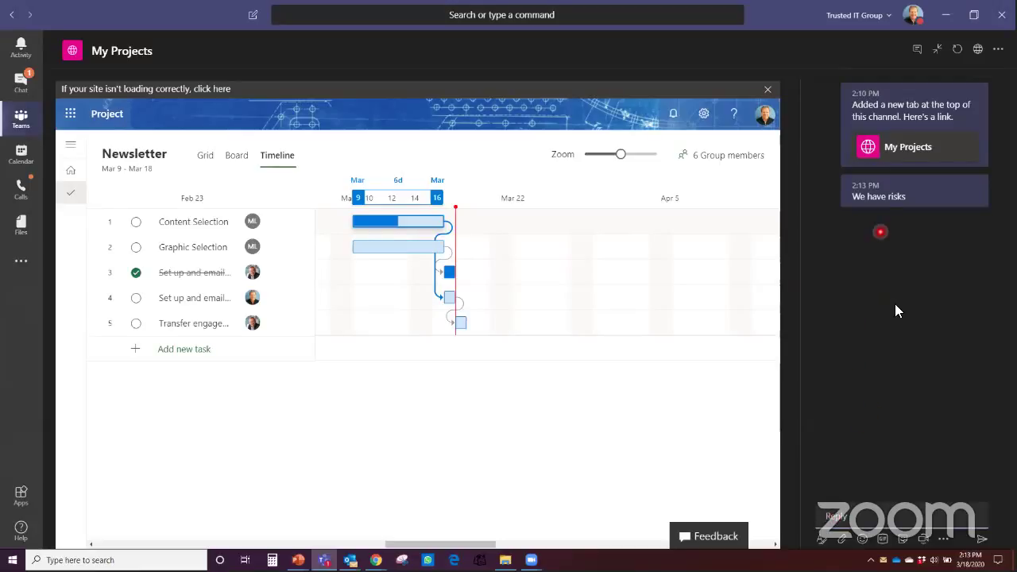
pyautogui.click(919, 50)
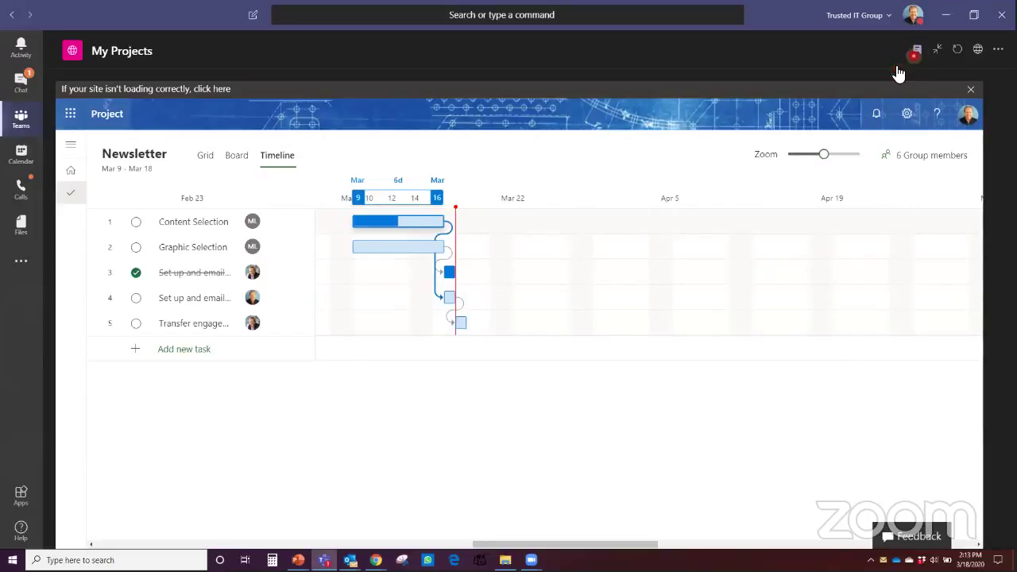
# Look at the tab conversation's meeting options with the camera off, open the scheduling form, and close it without sending.
pyautogui.click(918, 52)
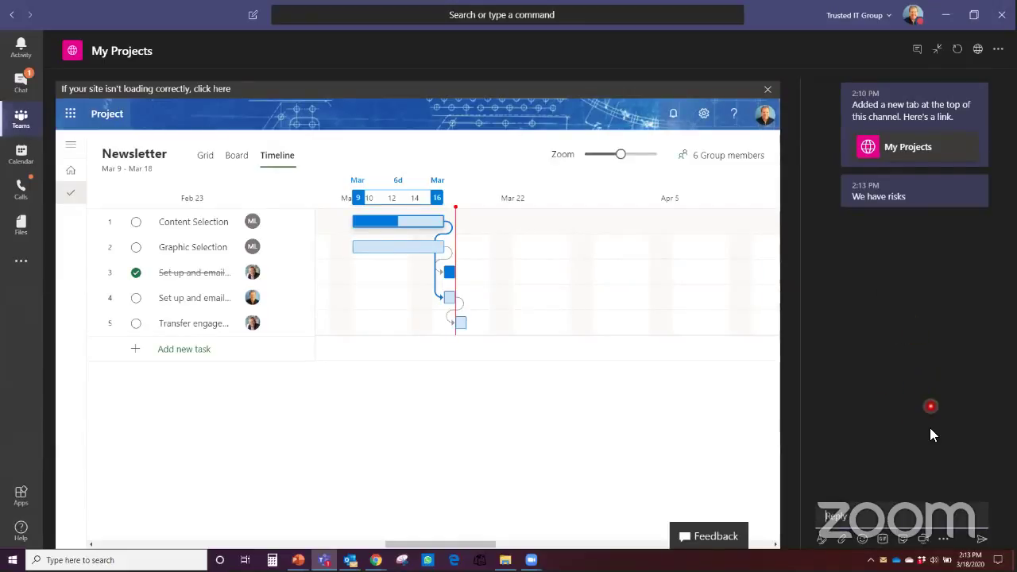
pyautogui.click(922, 546)
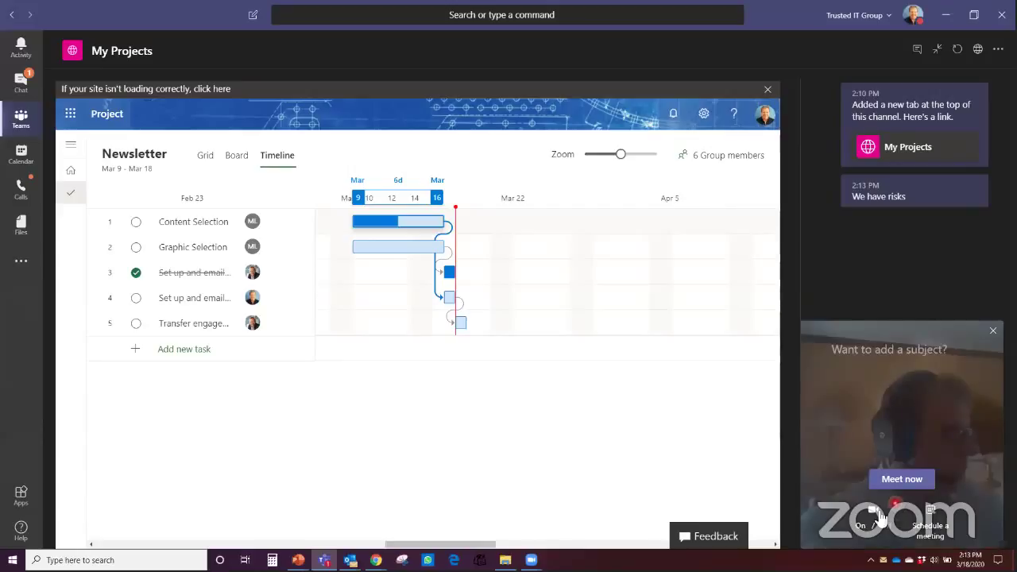
pyautogui.click(875, 511)
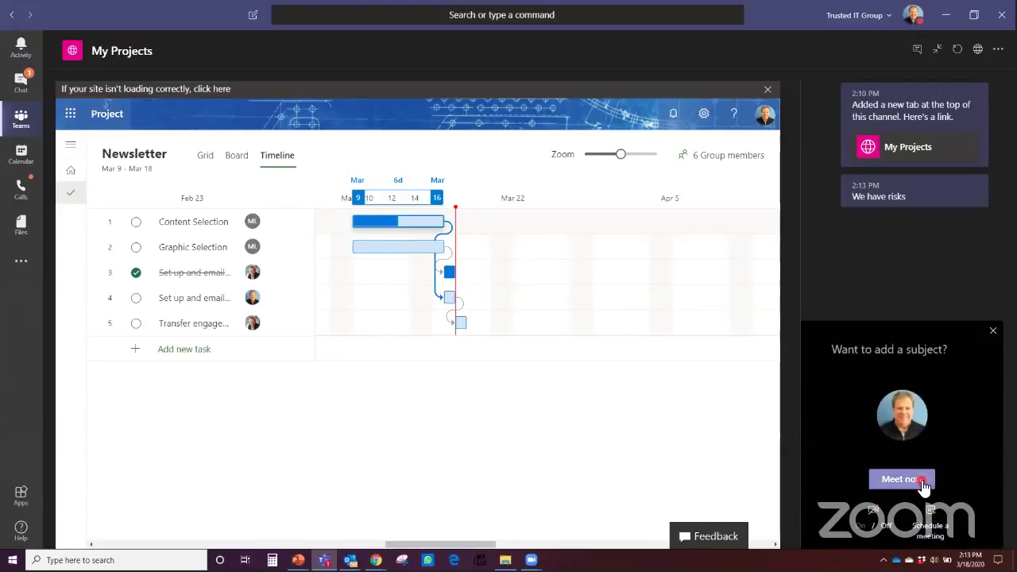
pyautogui.click(934, 525)
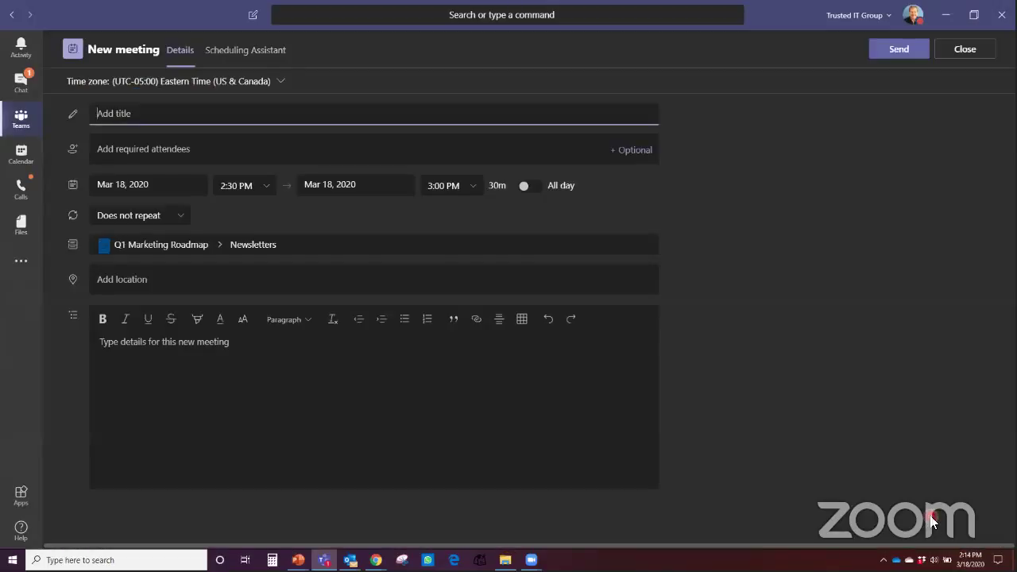
pyautogui.click(966, 50)
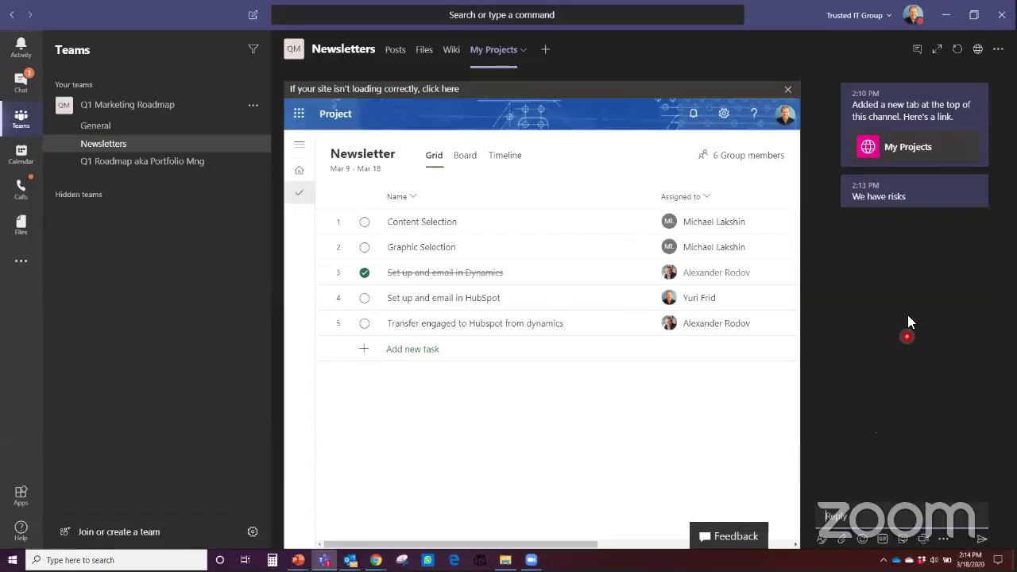
# Hide the tab conversation, and expand the My Projects tab and collapse it back to the channel view.
pyautogui.click(922, 59)
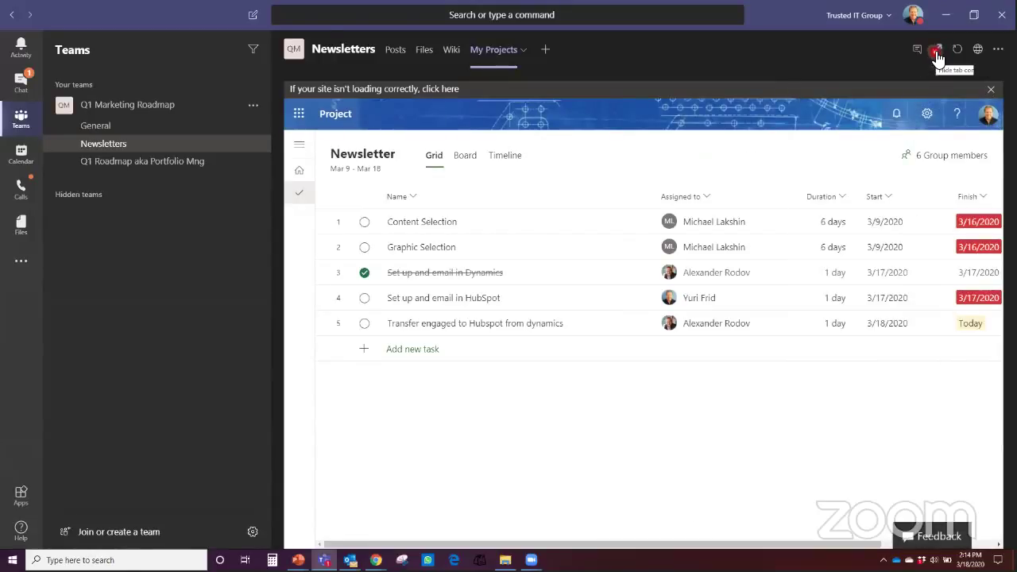
pyautogui.click(938, 56)
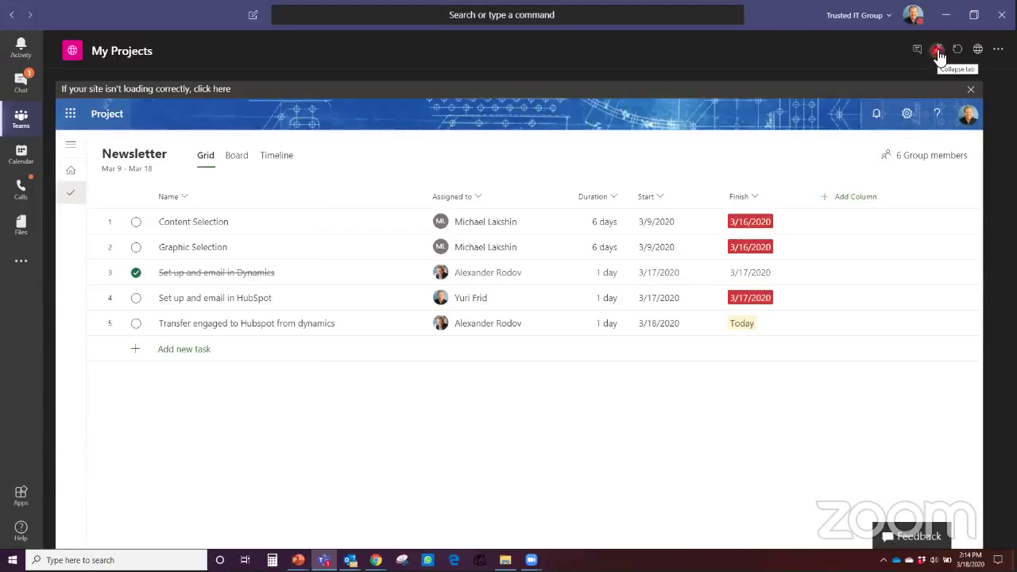
pyautogui.click(940, 55)
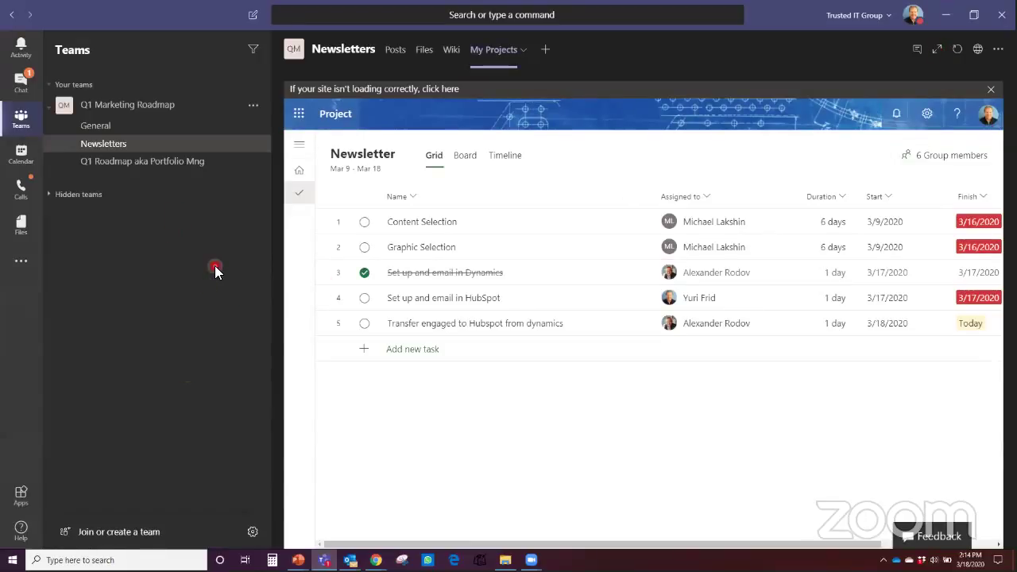
# Create a standard channel named "Drip email" in the Q1 Marketing Roadmap team.
pyautogui.click(252, 109)
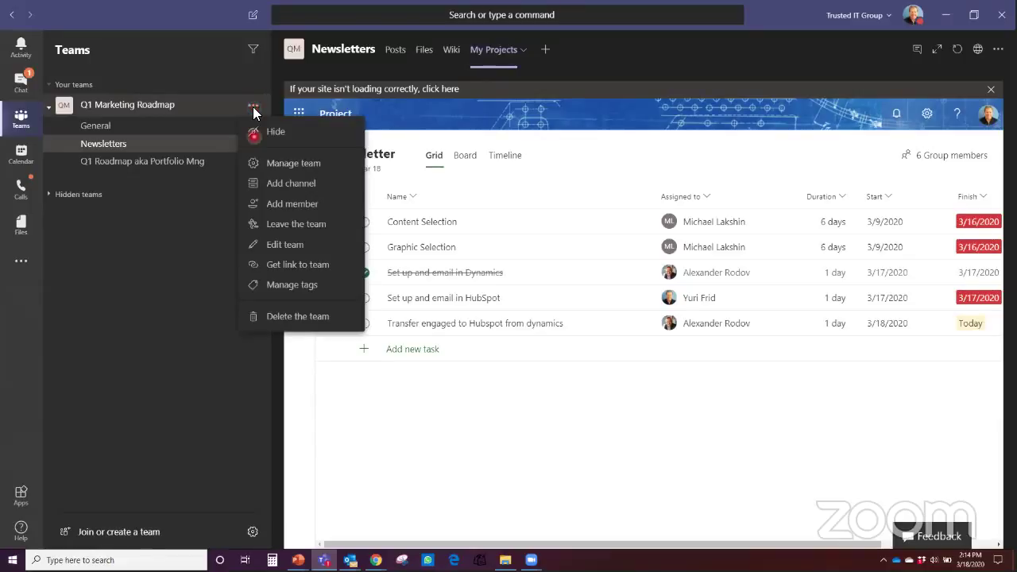
pyautogui.click(283, 188)
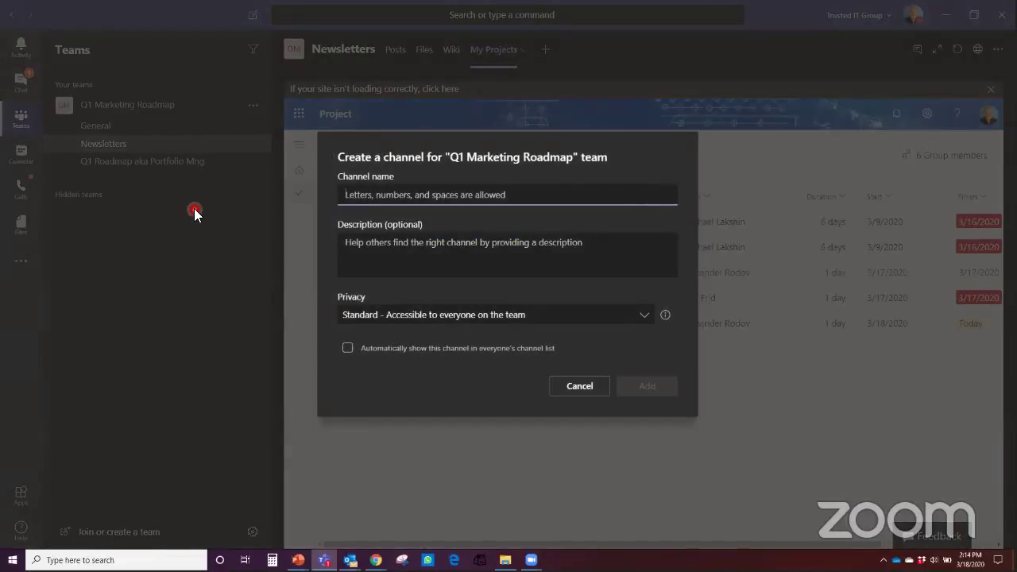
pyautogui.write('Dri')
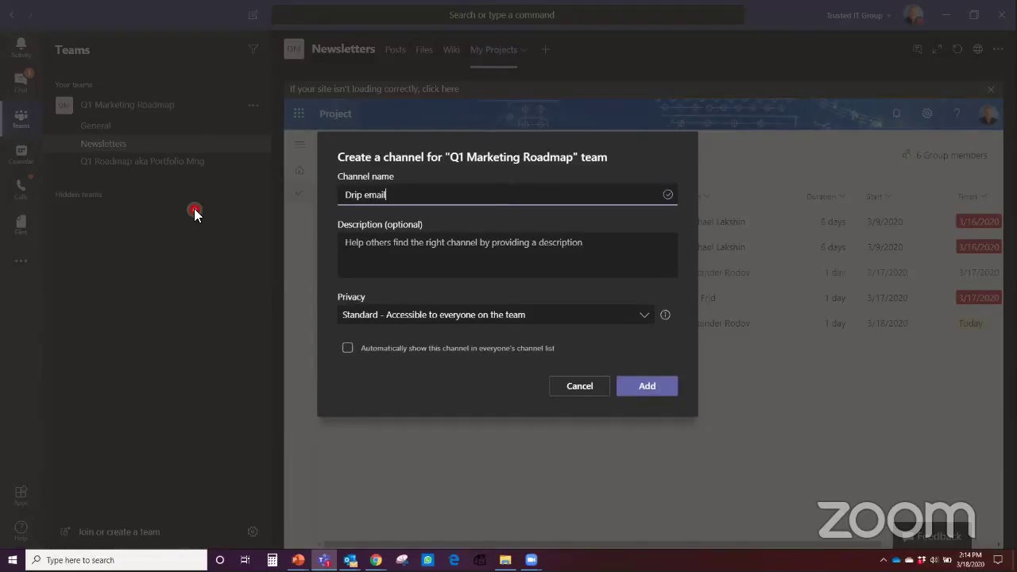
pyautogui.write('p email')
pyautogui.click(647, 388)
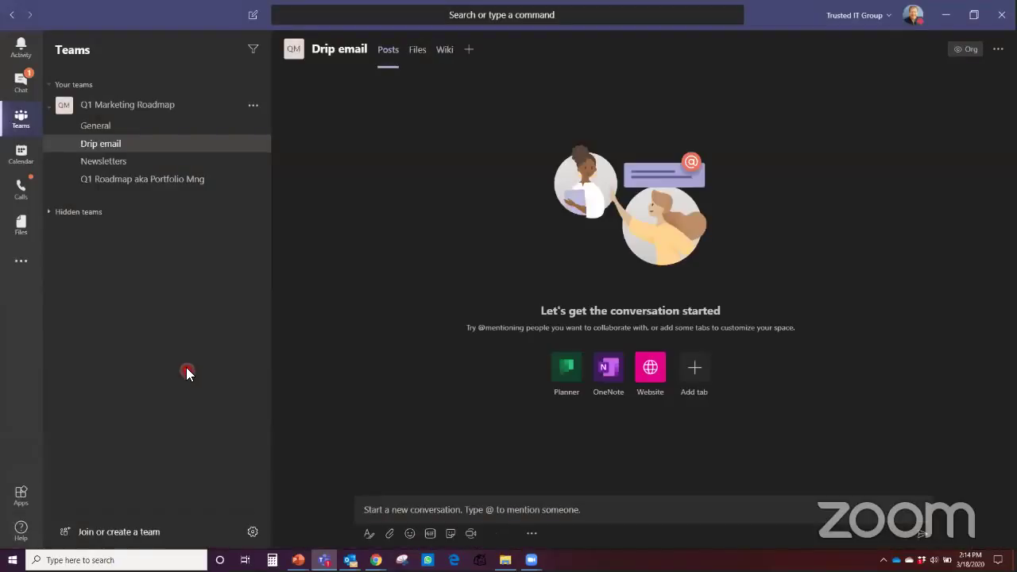
# Start a Website tab in the Drip email channel and name it "My Project".
pyautogui.click(470, 51)
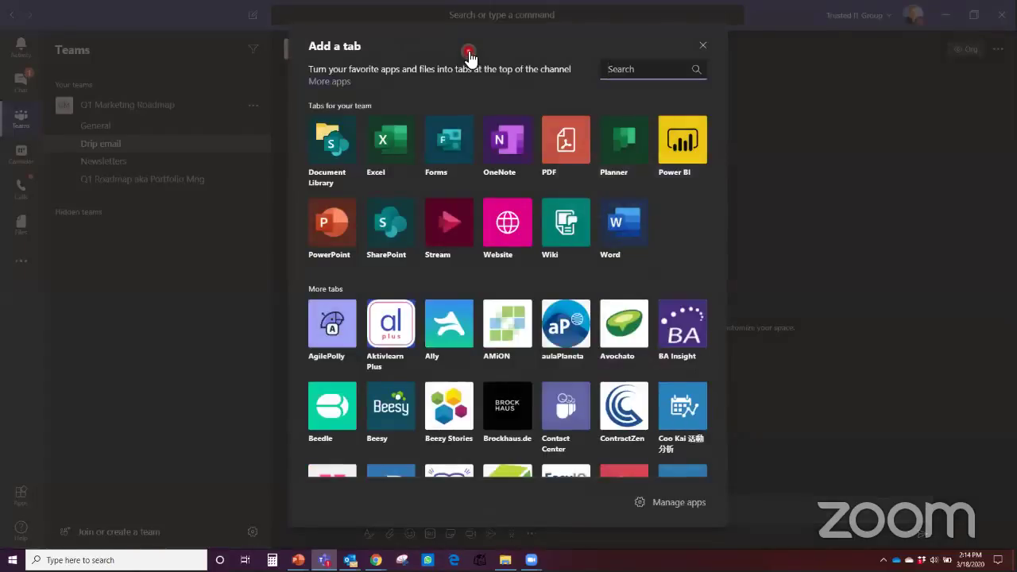
pyautogui.click(506, 224)
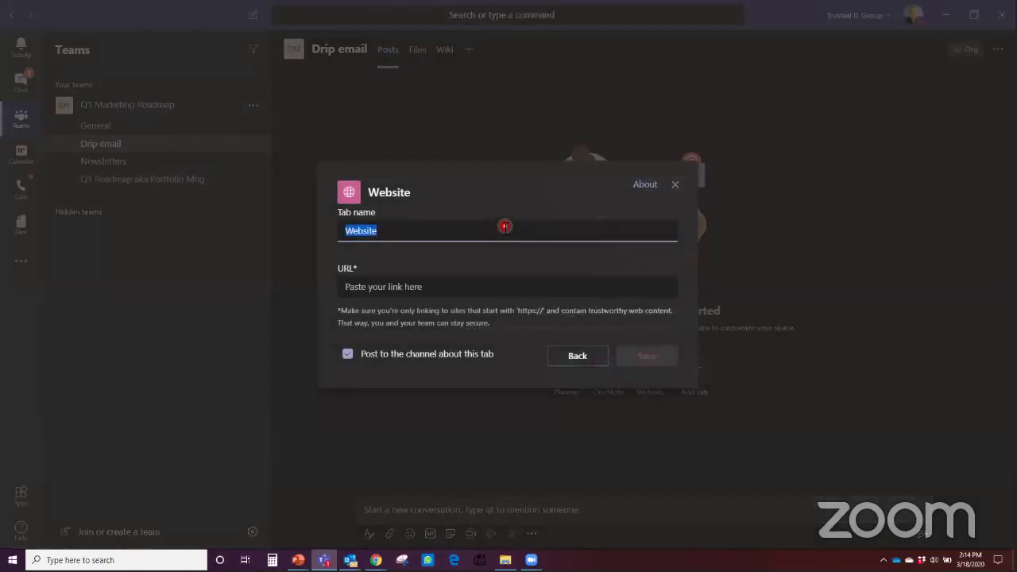
pyautogui.write('My Project')
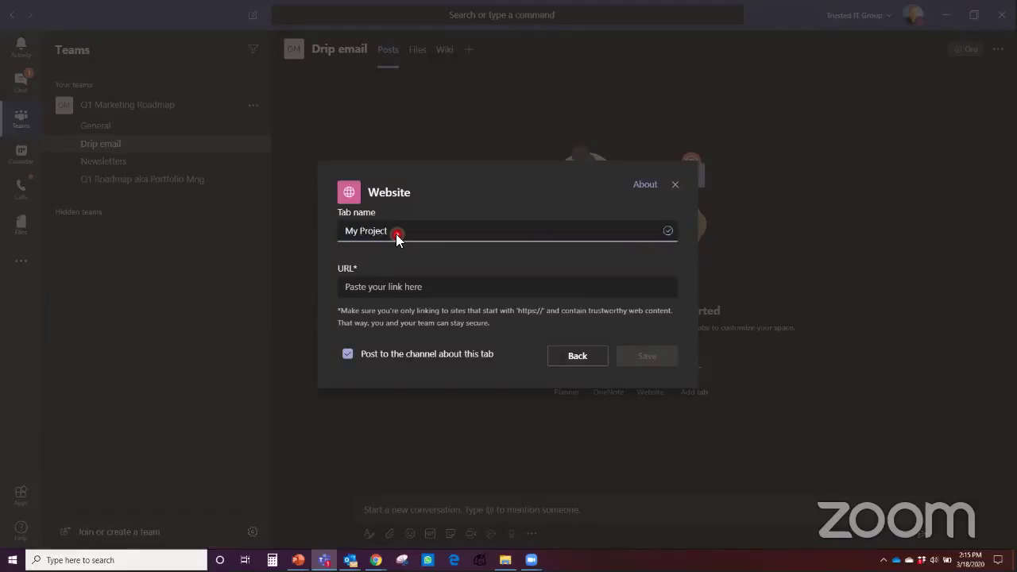
pyautogui.click(360, 291)
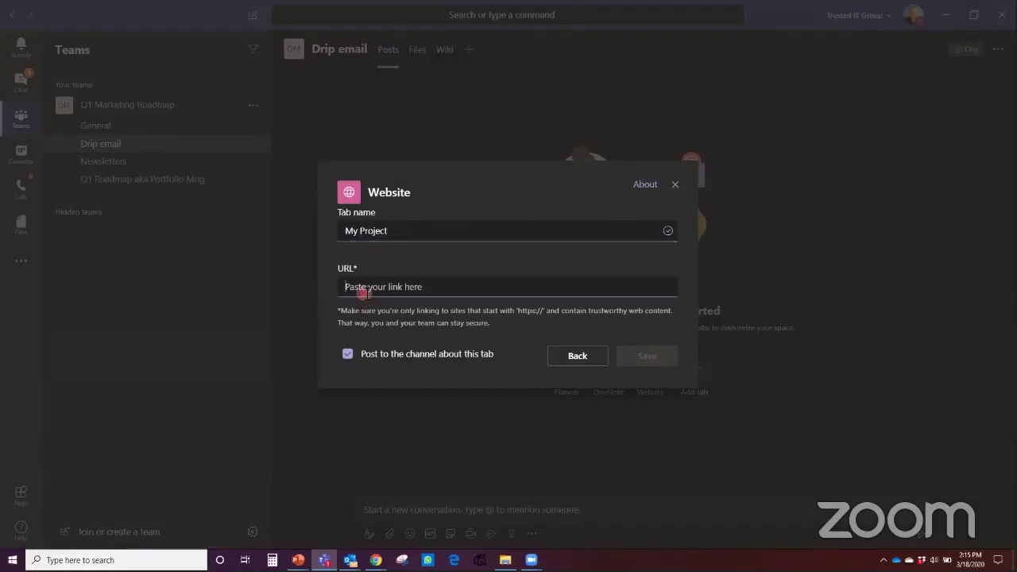
# Switch to the Project window in Chrome, open the Drip email Campaigns project from the recent list, and copy its URL.
pyautogui.click(376, 560)
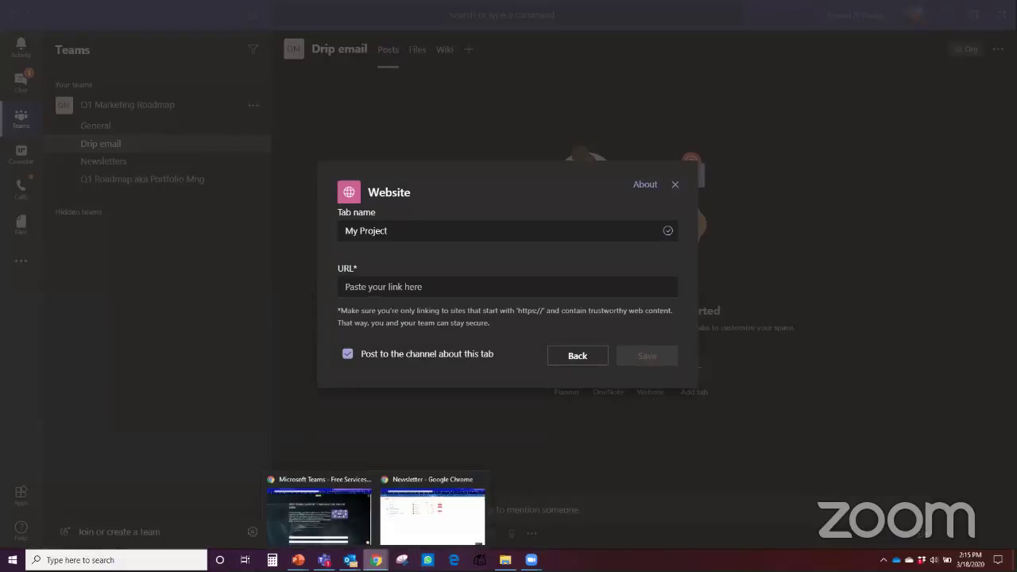
pyautogui.click(402, 547)
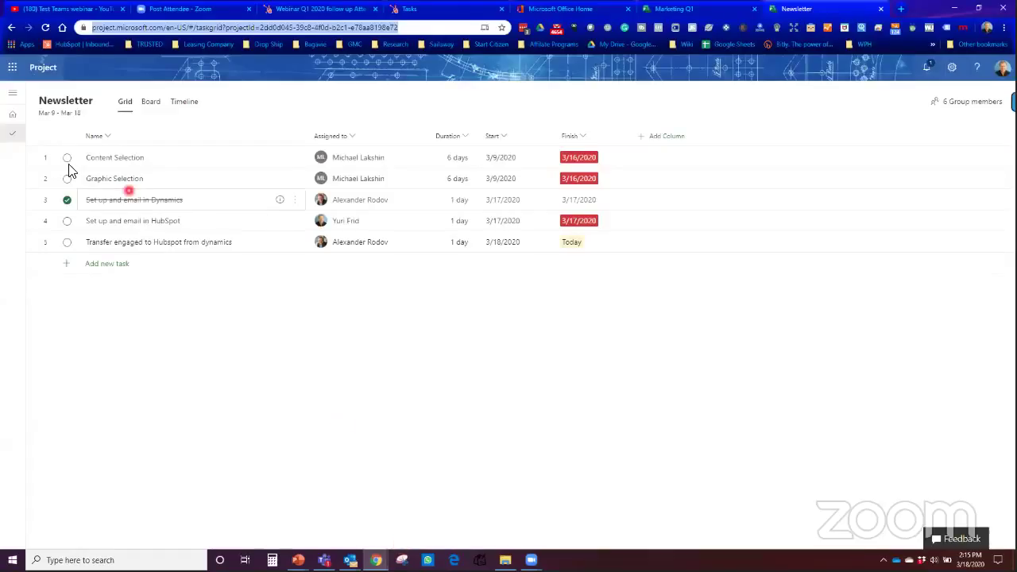
pyautogui.click(8, 122)
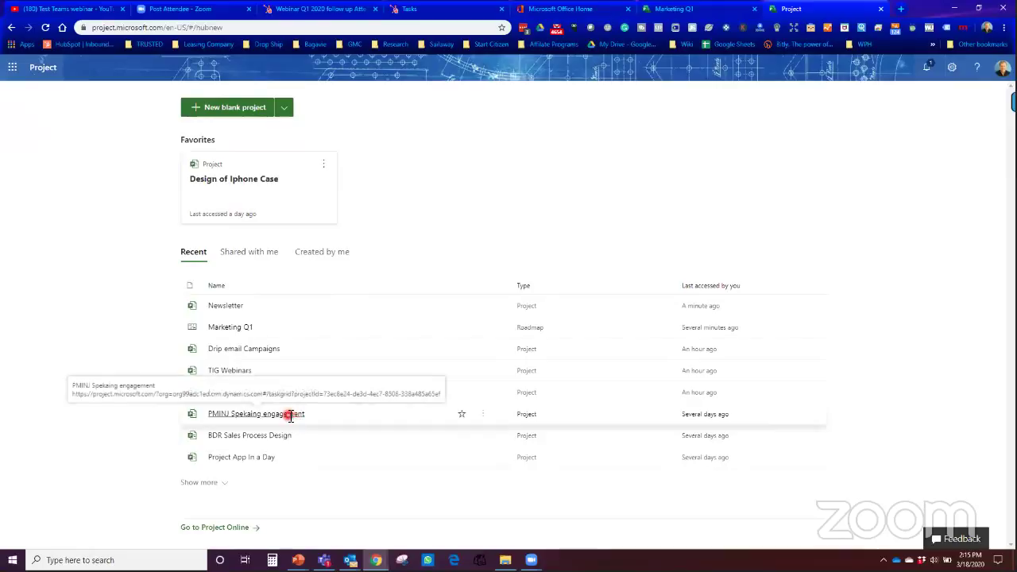
pyautogui.click(268, 351)
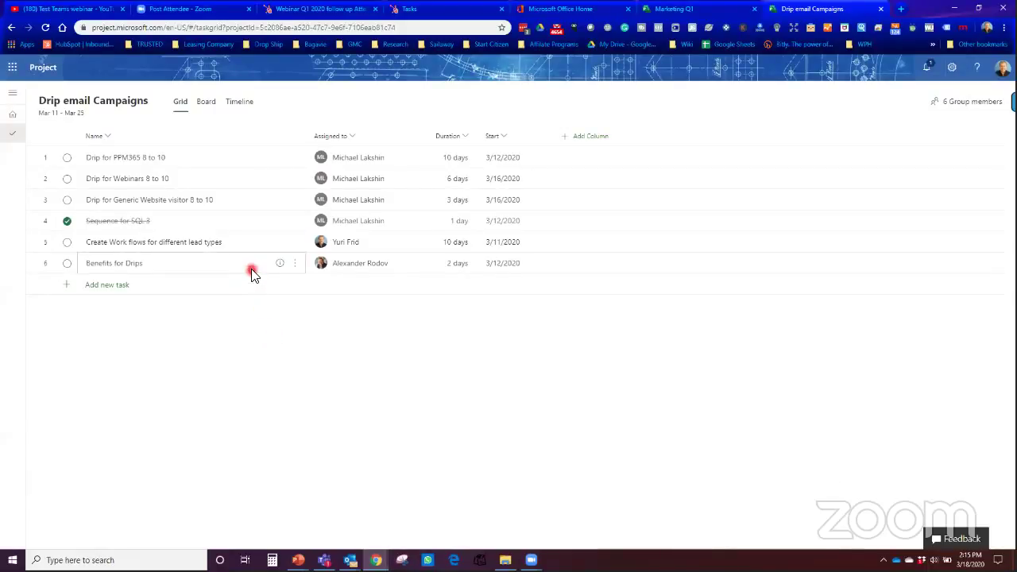
pyautogui.click(286, 28)
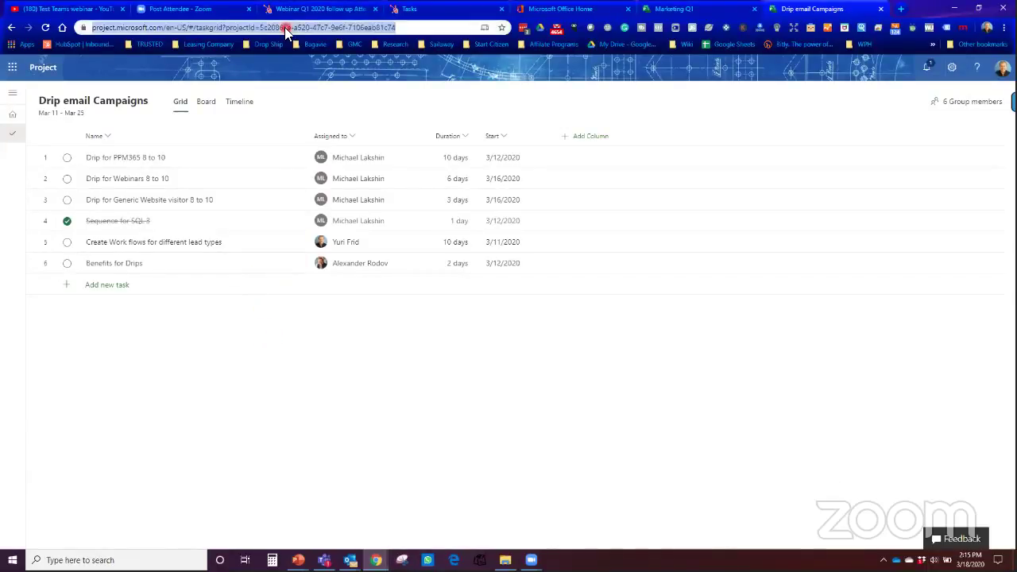
pyautogui.rightClick(287, 29)
pyautogui.click(314, 99)
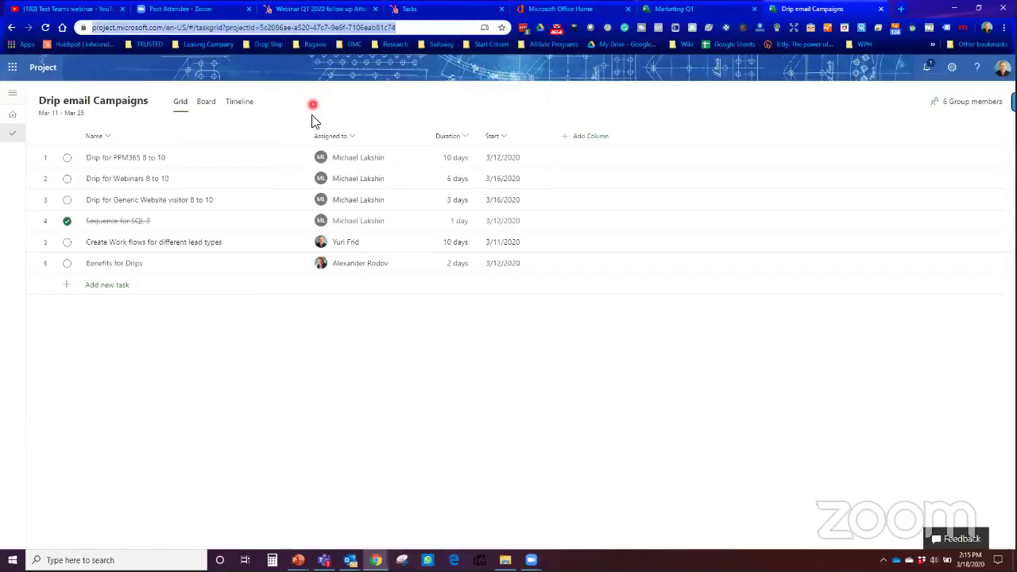
# Return to Teams, paste the Drip email Campaigns link as the Website tab's URL, and save the tab.
pyautogui.click(325, 560)
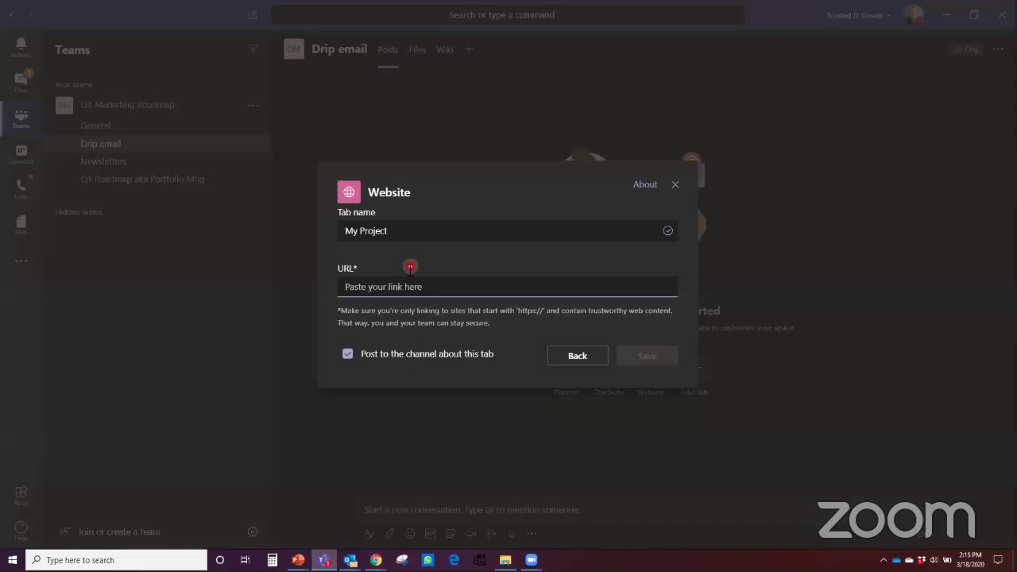
pyautogui.rightClick(384, 288)
pyautogui.click(403, 318)
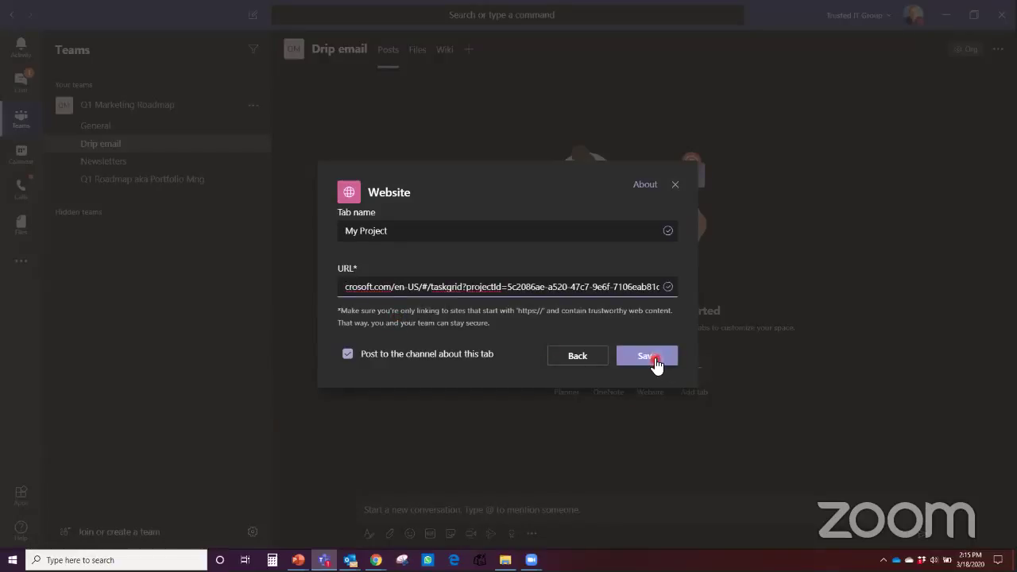
pyautogui.click(653, 359)
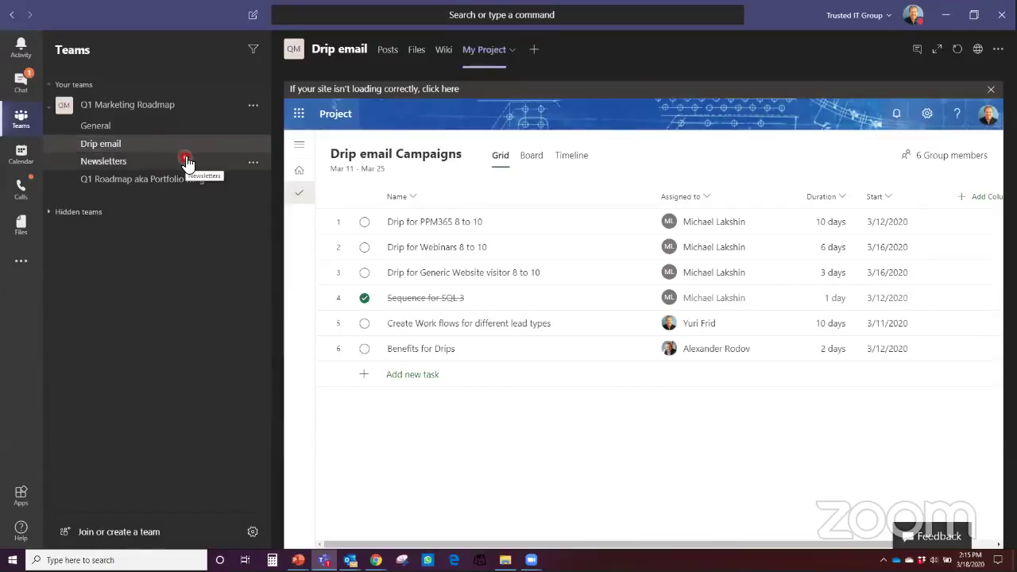
# Show the Roadmap tab of the Q1 Roadmap aka Portfolio Mng channel and look over the Marketing Q1 timeline back to January 2020.
pyautogui.click(175, 182)
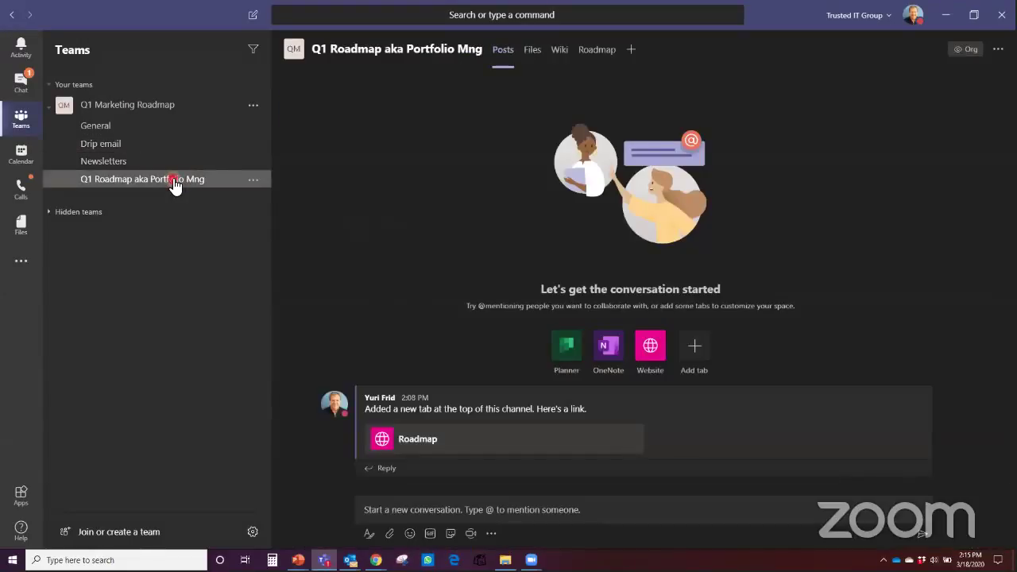
pyautogui.click(598, 51)
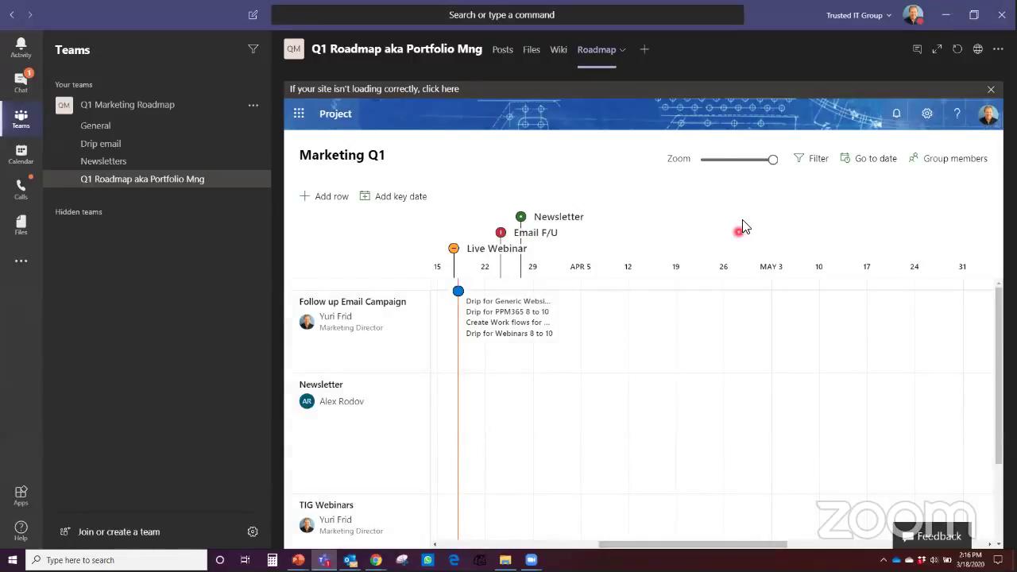
pyautogui.moveTo(777, 163)
pyautogui.mouseDown()
pyautogui.moveTo(752, 164)
pyautogui.moveTo(773, 162)
pyautogui.mouseUp()
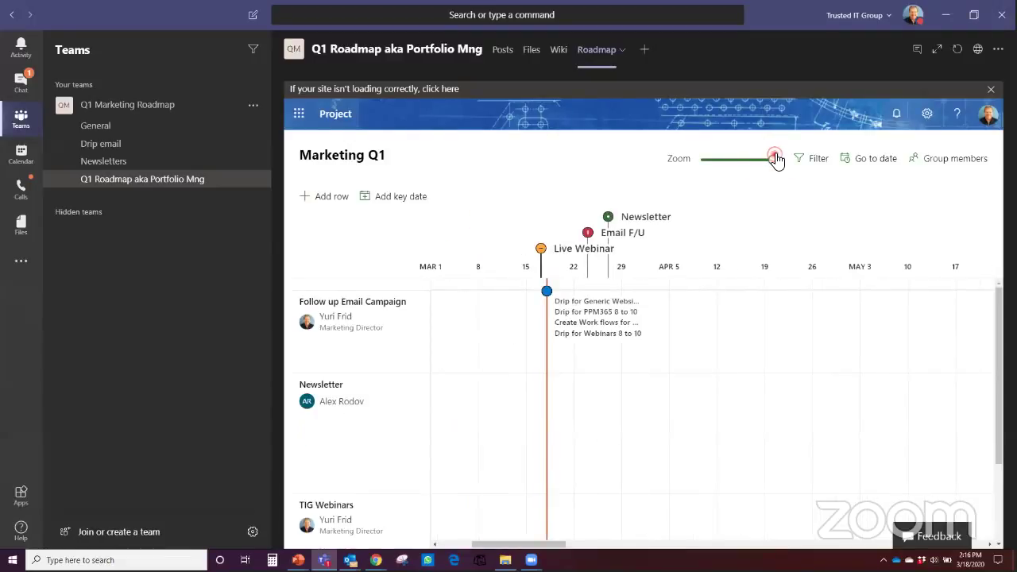
pyautogui.hscroll(-5, 540, 461)
pyautogui.scroll(-1, 542, 465)
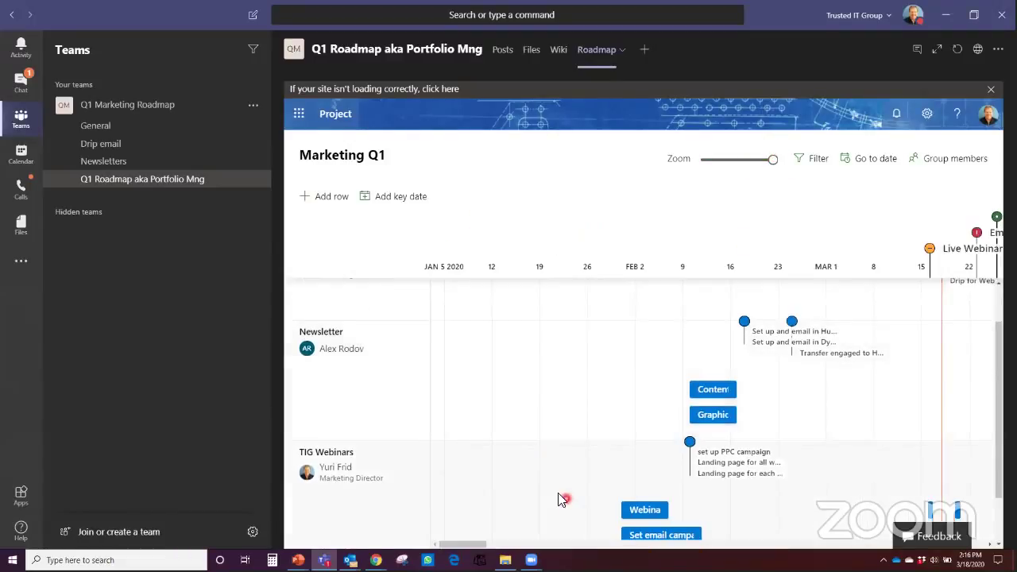
pyautogui.scroll(1, 548, 487)
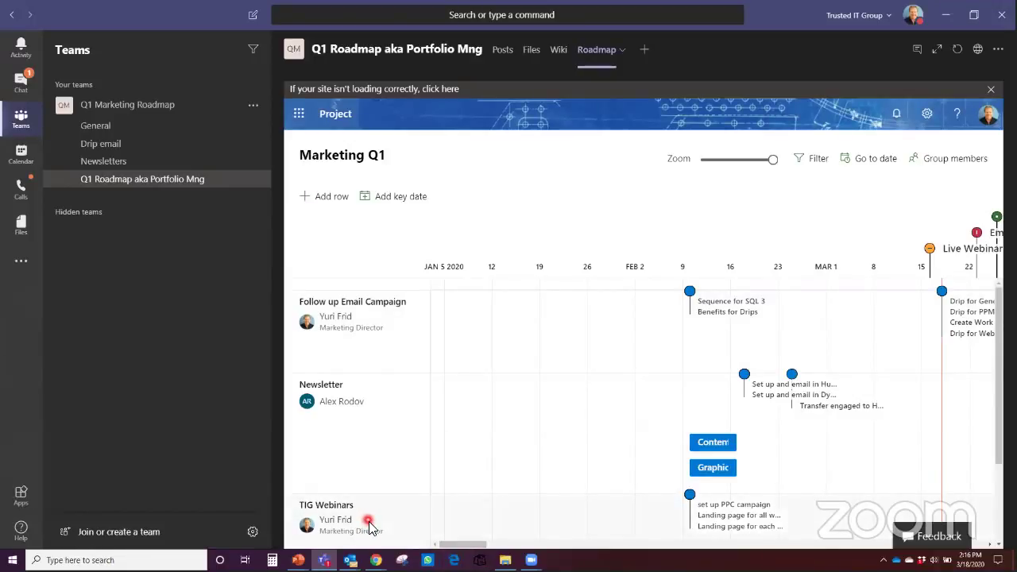
# Create a standard channel named "Webinars" in the Q1 Marketing Roadmap team.
pyautogui.click(258, 108)
pyautogui.click(294, 167)
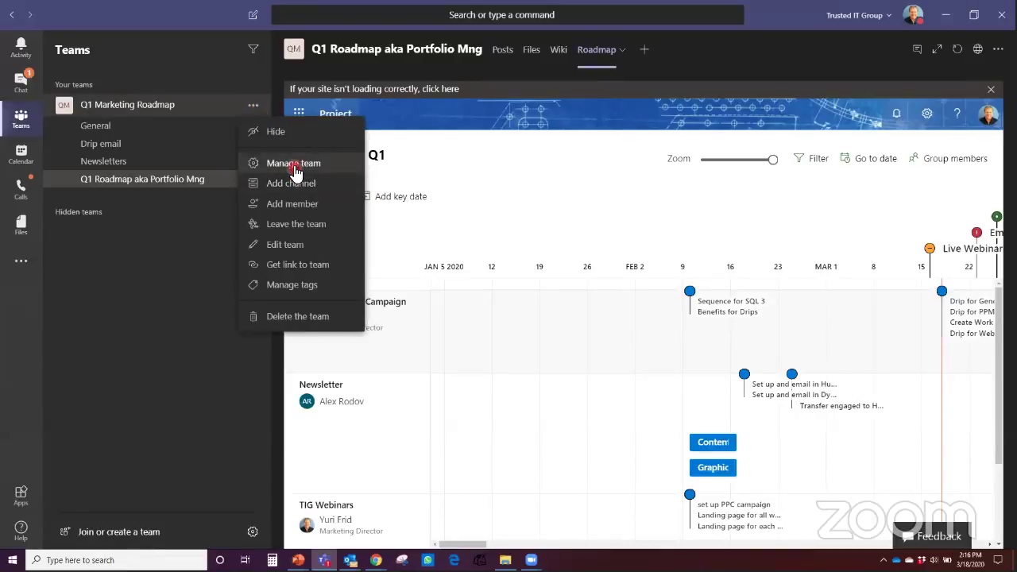
pyautogui.click(291, 183)
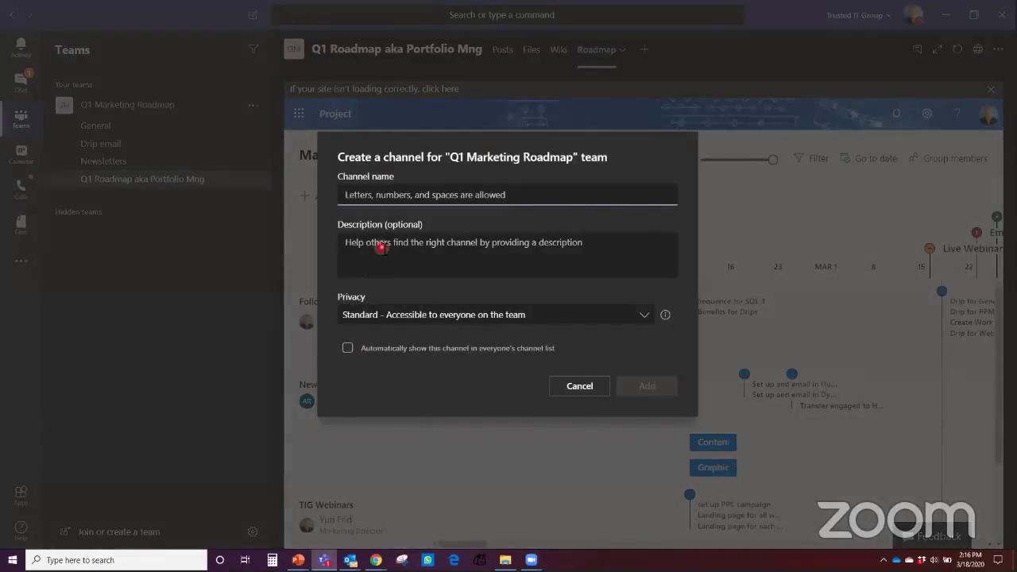
pyautogui.write('My Project')
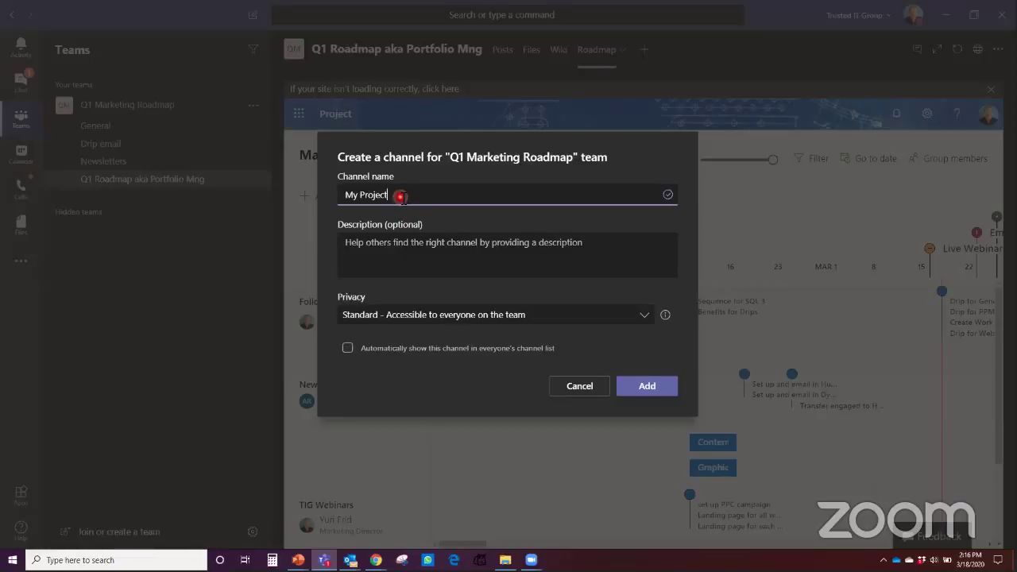
pyautogui.press('BackSpace')
pyautogui.press('BackSpace')
pyautogui.press('BackSpace')
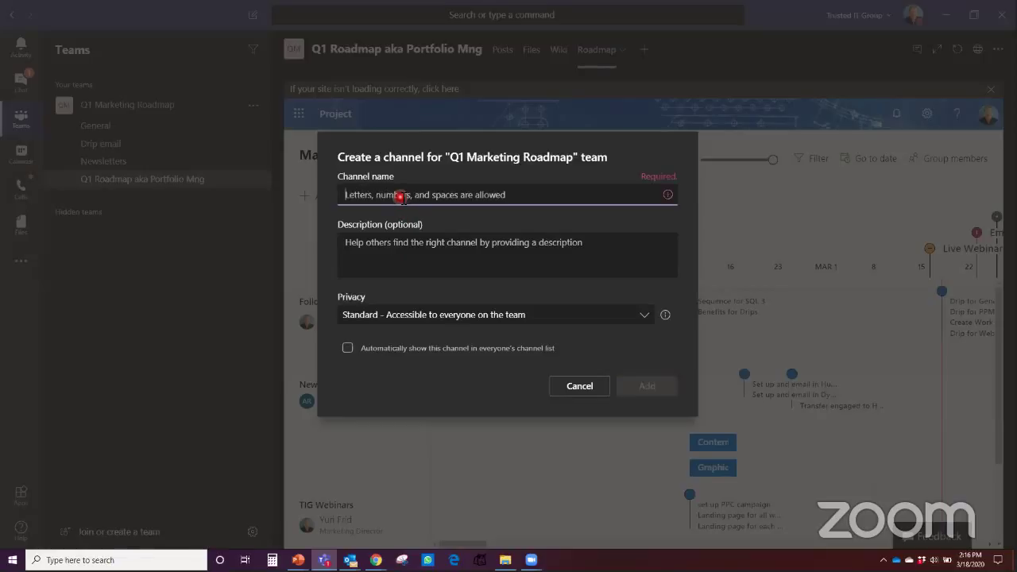
pyautogui.write('Webinars')
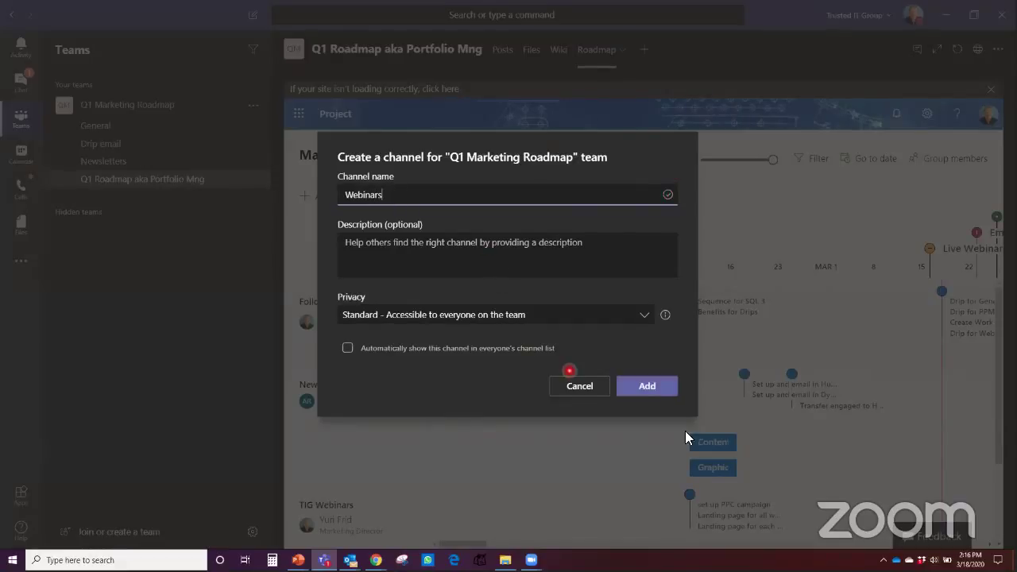
pyautogui.click(648, 387)
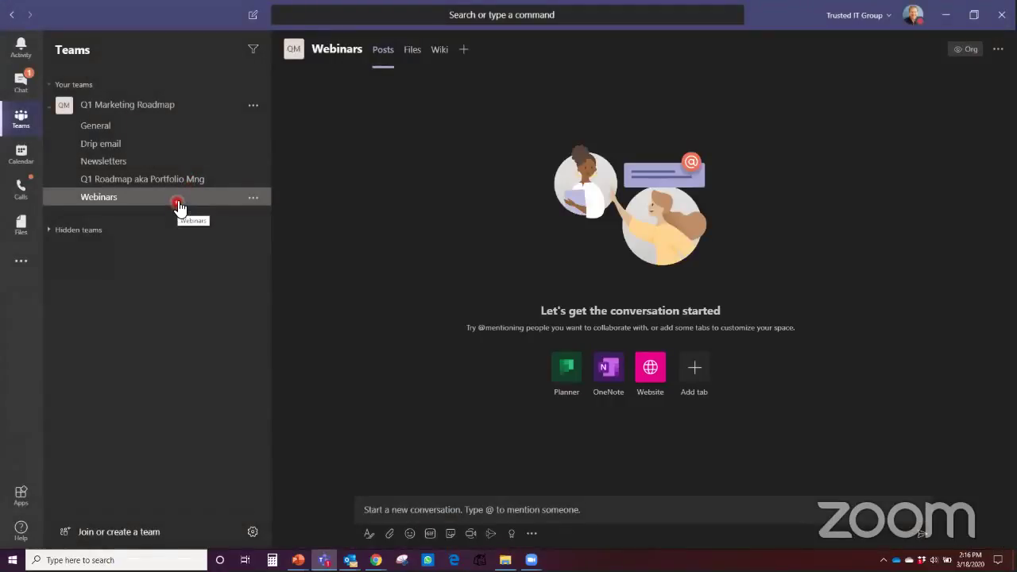
# Start a Website tab in the Webinars channel and name it "My Project".
pyautogui.click(465, 52)
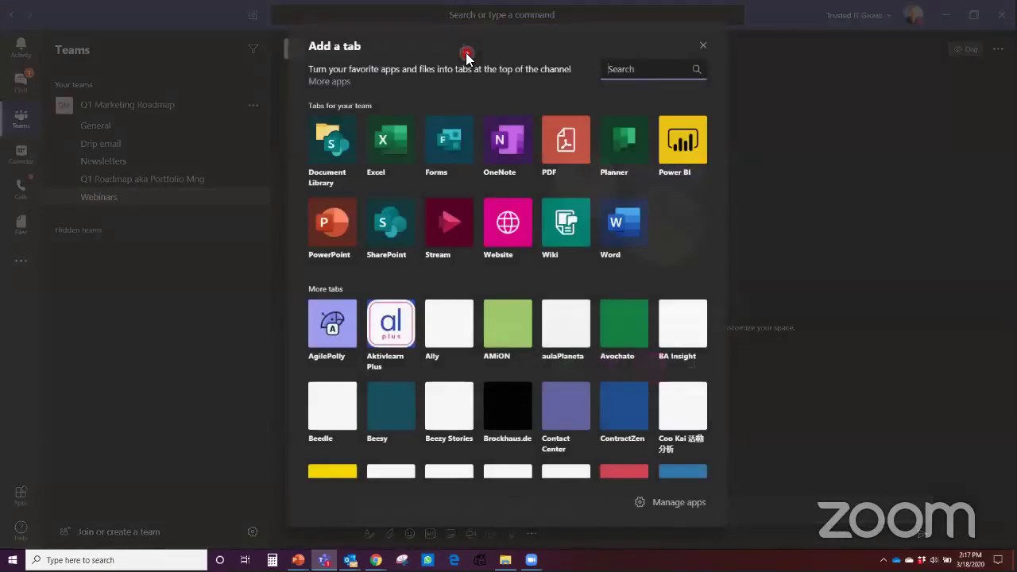
pyautogui.click(511, 228)
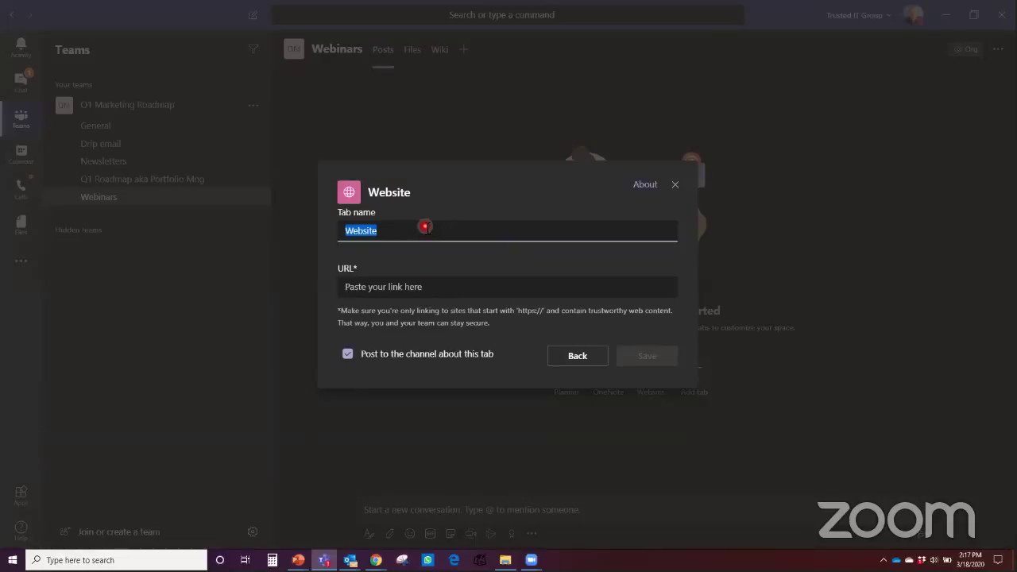
pyautogui.write('My Project')
pyautogui.click(453, 292)
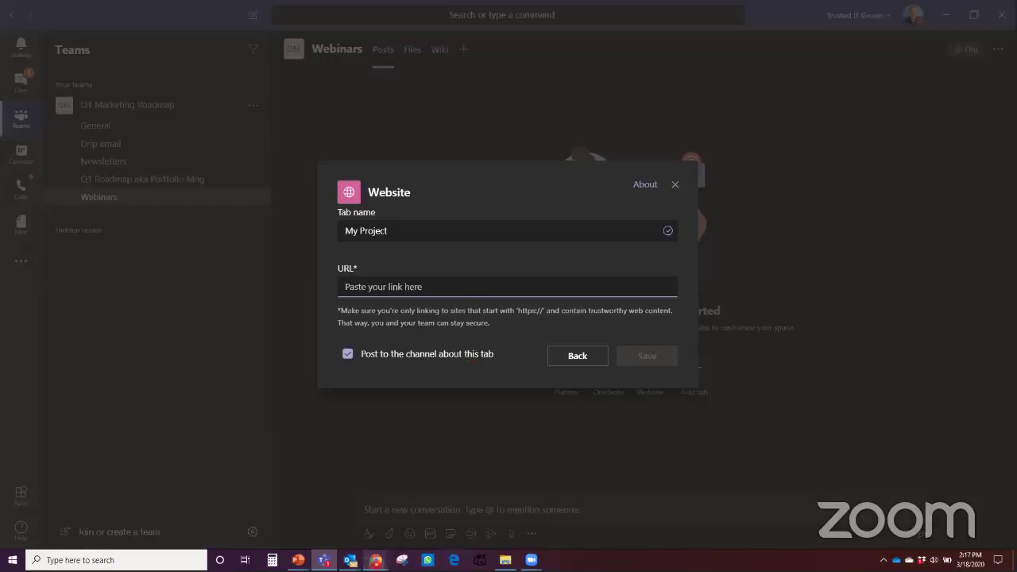
# Switch to the browser, open the TIG Webinars project from the Project home page, and copy its link.
pyautogui.moveTo(376, 560)
pyautogui.click(412, 547)
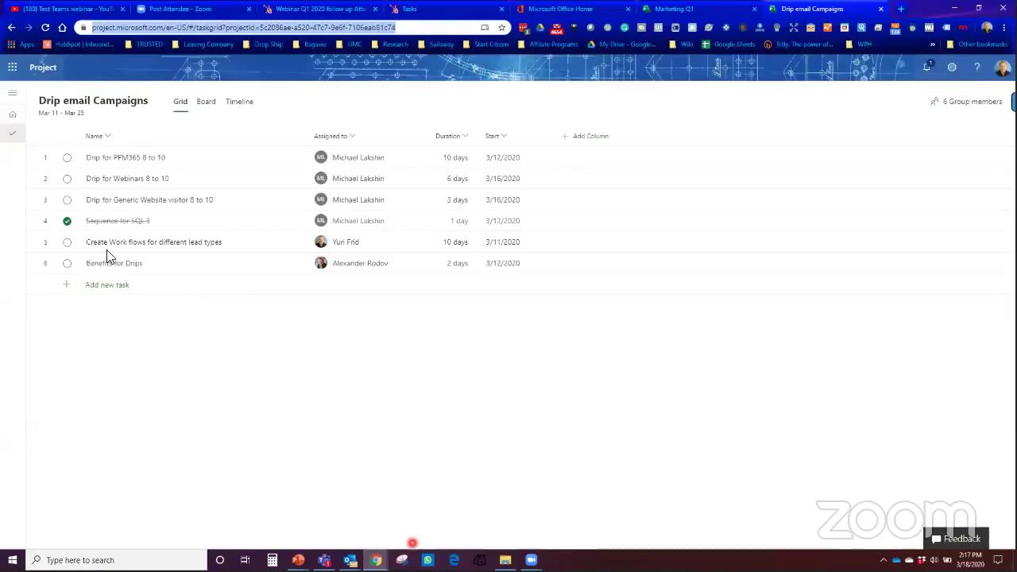
pyautogui.click(17, 122)
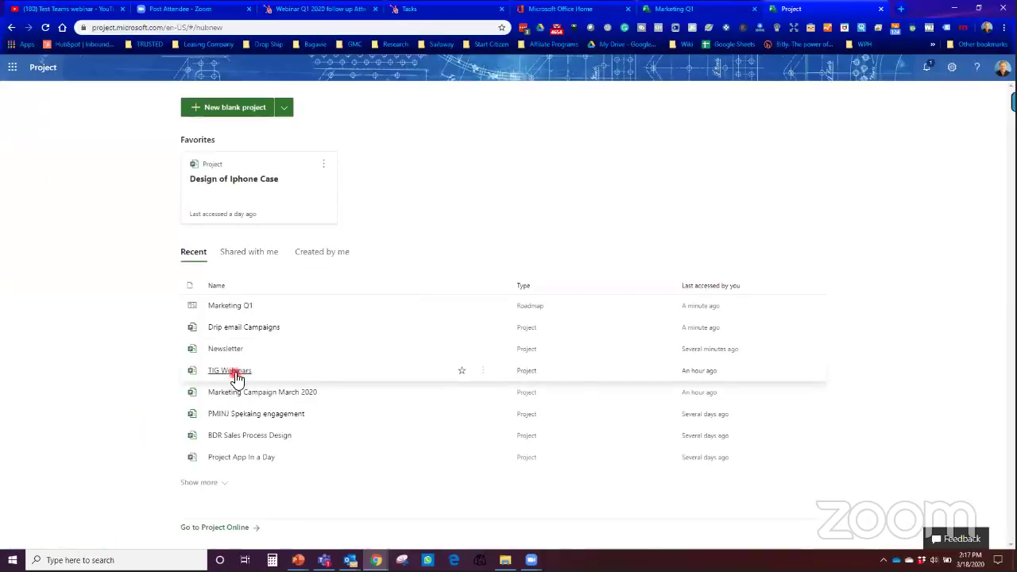
pyautogui.click(234, 372)
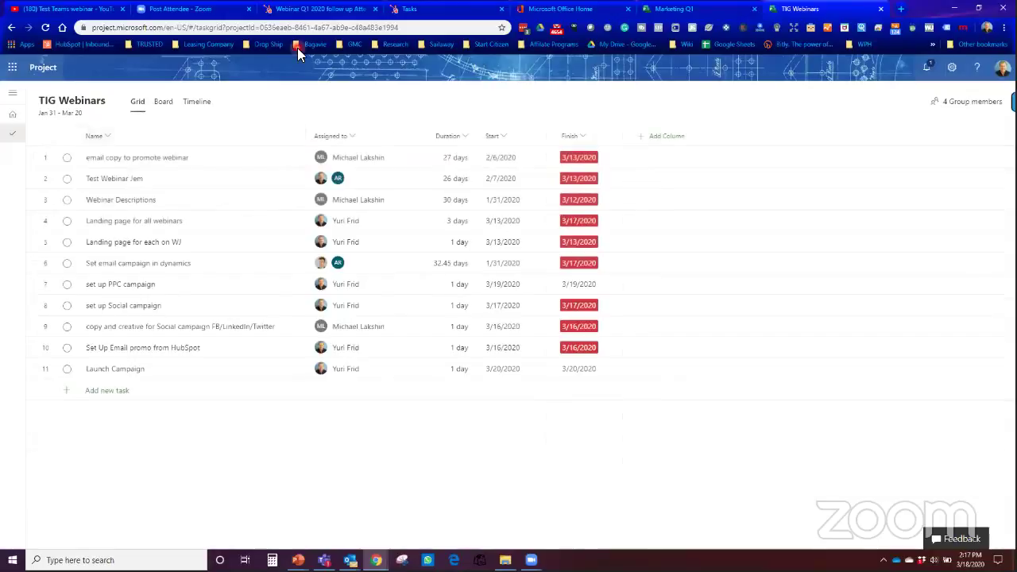
pyautogui.click(301, 29)
pyautogui.rightClick(300, 30)
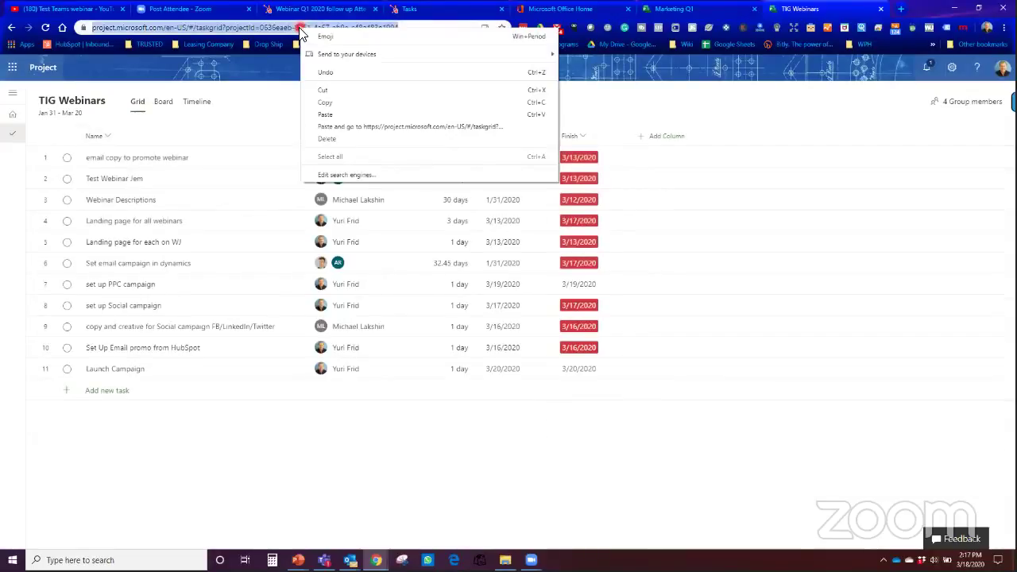
pyautogui.click(315, 104)
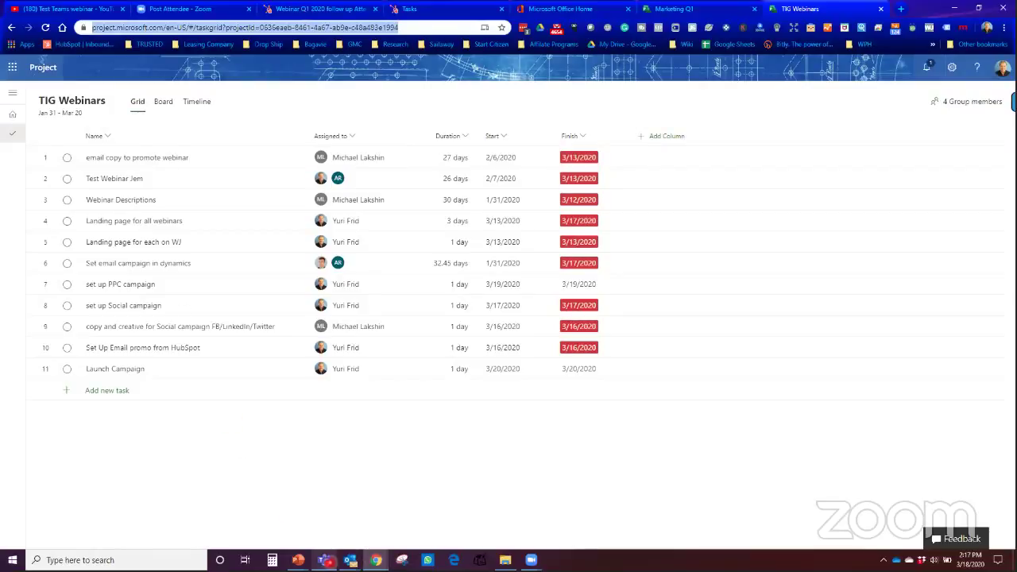
# Return to Teams, paste the TIG Webinars link as the Website tab's URL, and save the tab.
pyautogui.click(324, 560)
pyautogui.click(366, 286)
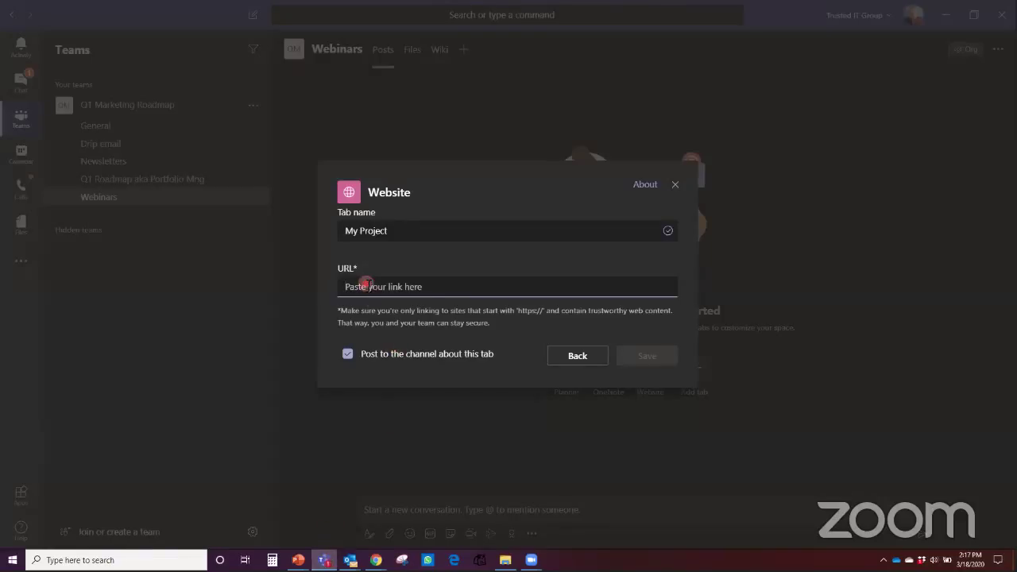
pyautogui.rightClick(365, 287)
pyautogui.click(381, 317)
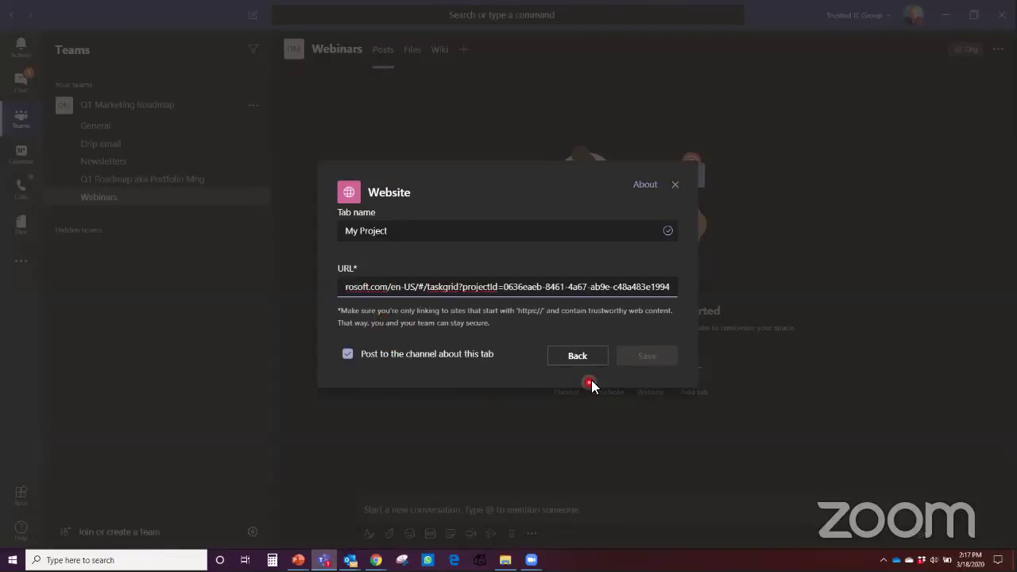
pyautogui.click(636, 359)
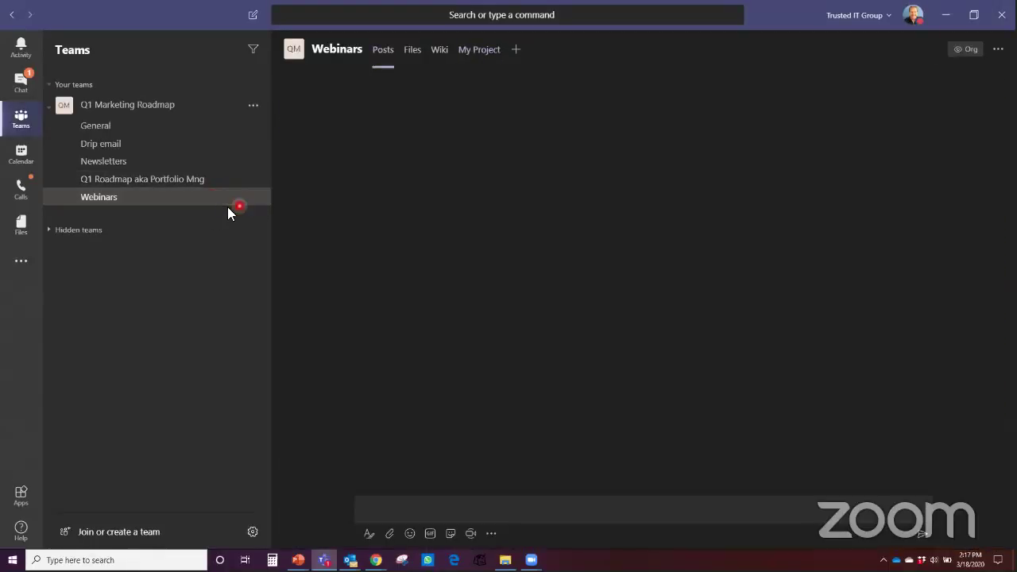
# View the TIG Webinars project in the Webinars channel's My Project tab and return to the channel's posts.
pyautogui.click(226, 200)
pyautogui.click(481, 55)
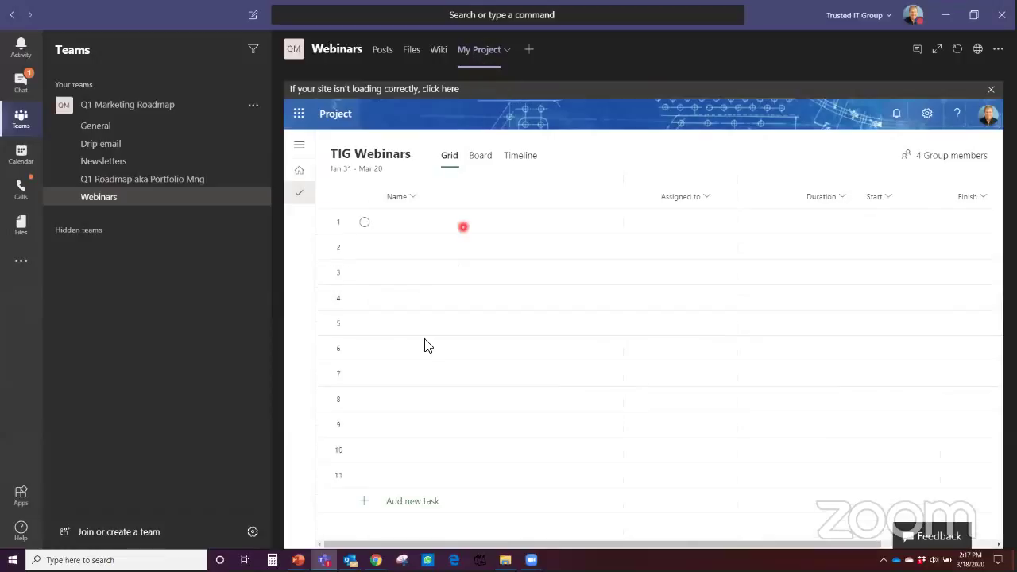
pyautogui.click(383, 51)
pyautogui.click(412, 511)
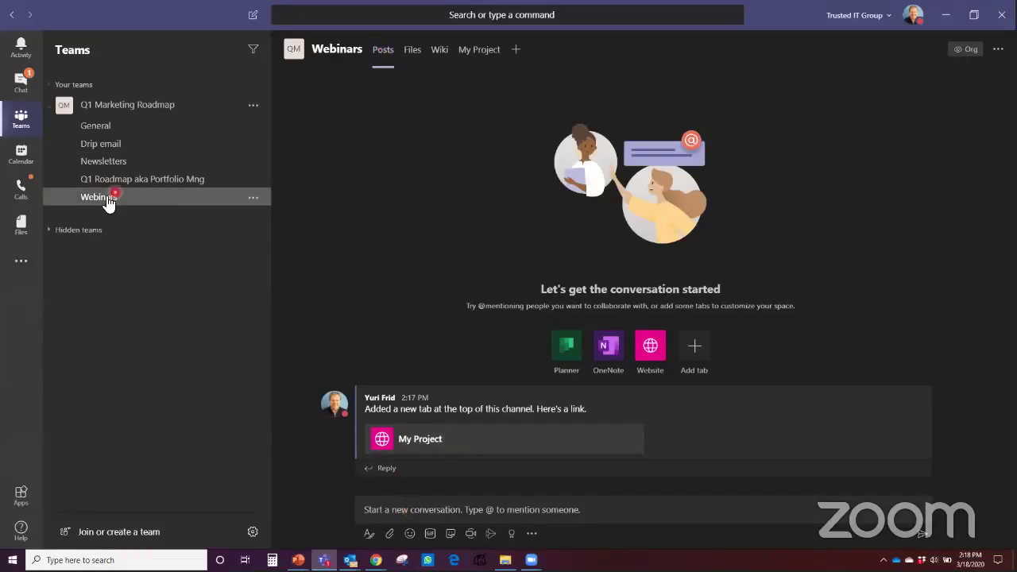
# Compare the options offered for the Webinars and Newsletters channels with those for the Q1 Marketing Roadmap team.
pyautogui.click(252, 200)
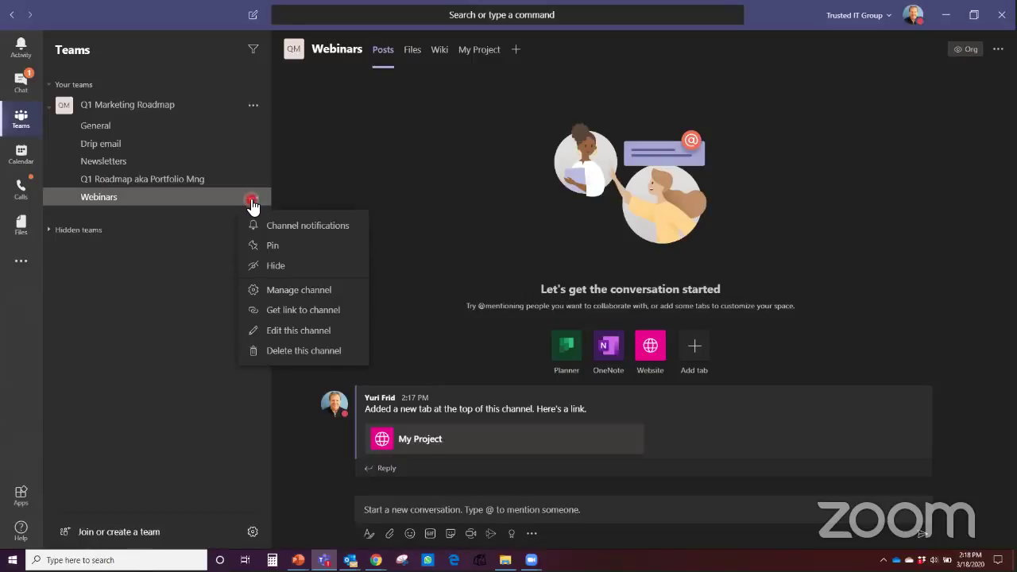
pyautogui.click(253, 108)
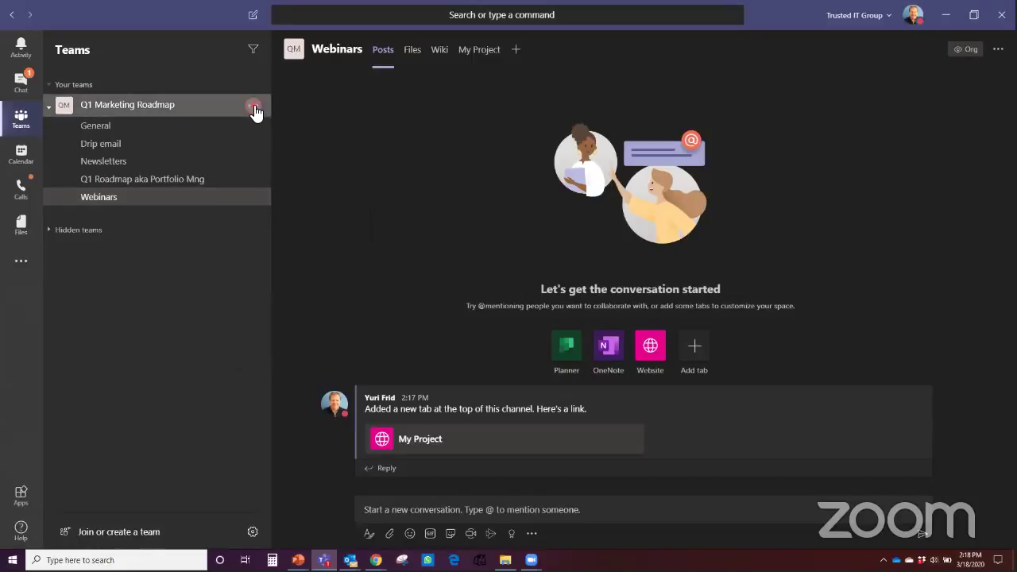
pyautogui.click(254, 108)
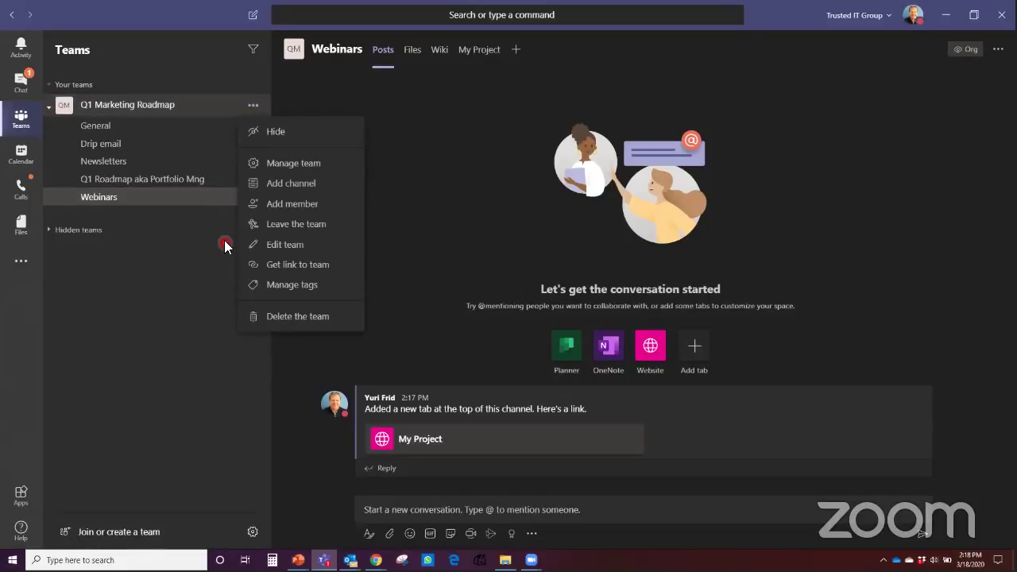
pyautogui.click(202, 275)
pyautogui.click(253, 200)
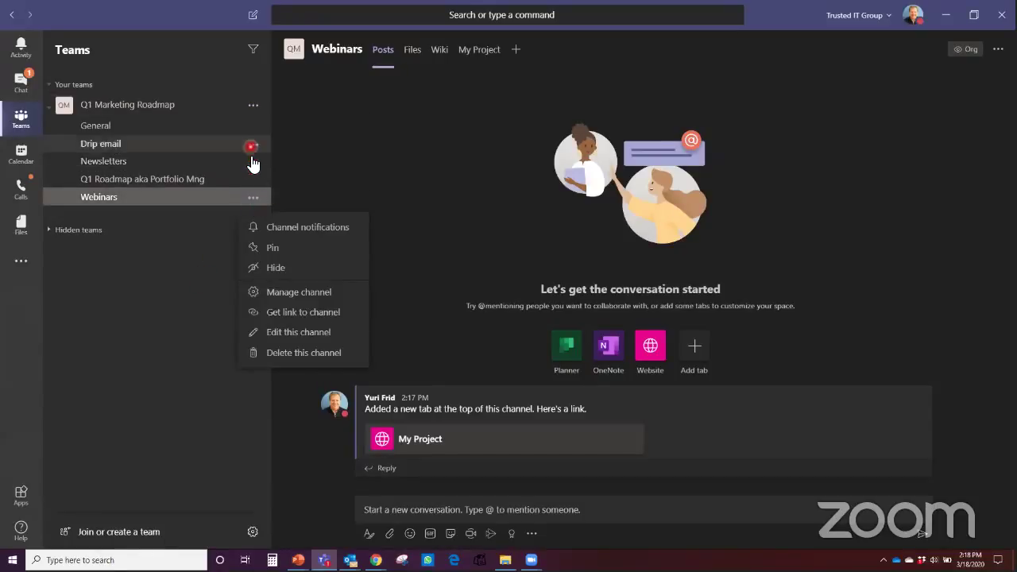
pyautogui.click(253, 165)
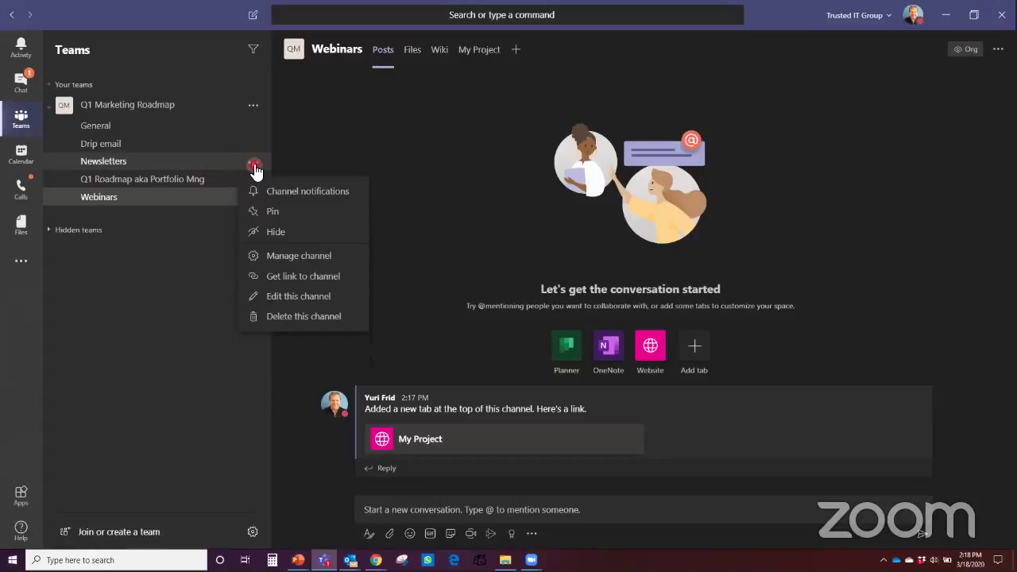
pyautogui.click(251, 106)
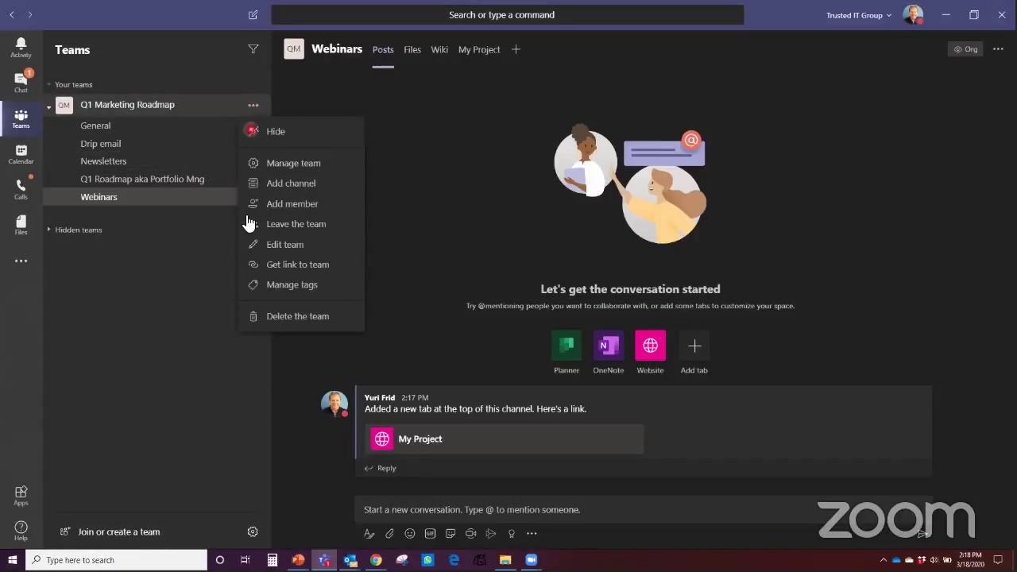
pyautogui.click(156, 322)
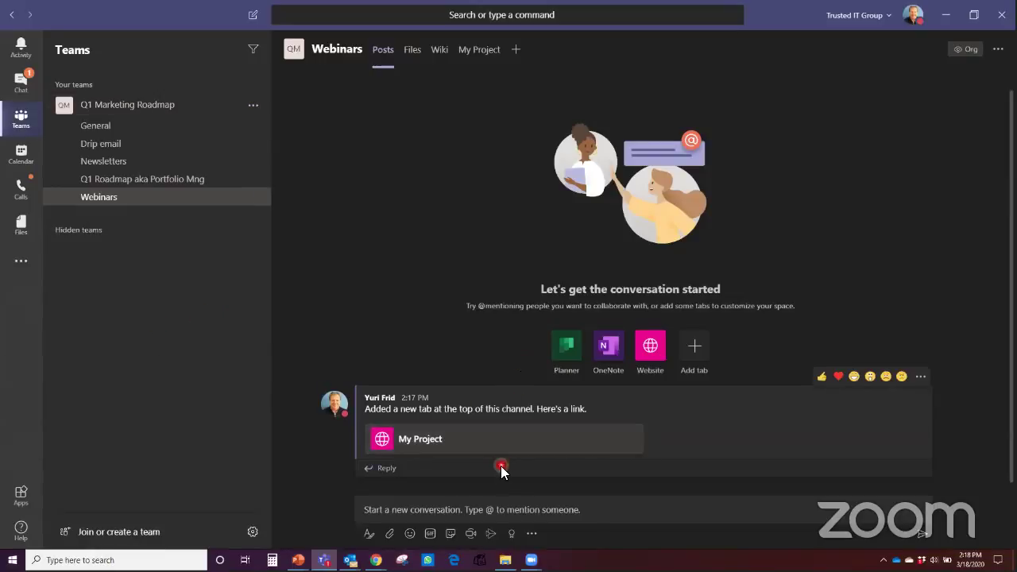
# Look over the Webinars channel's files and wiki, and show the conversation of the first wiki section.
pyautogui.click(410, 55)
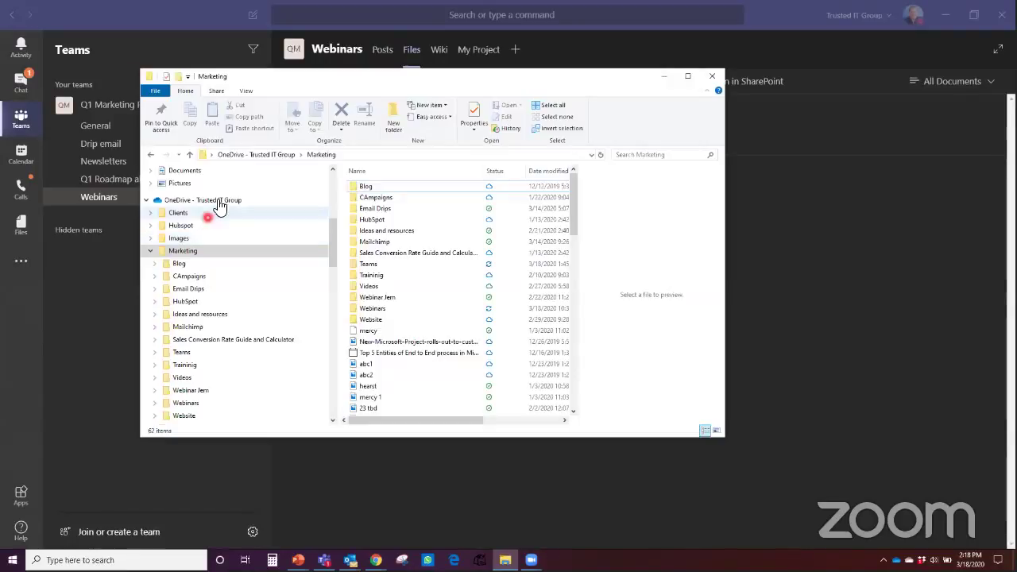
pyautogui.click(497, 81)
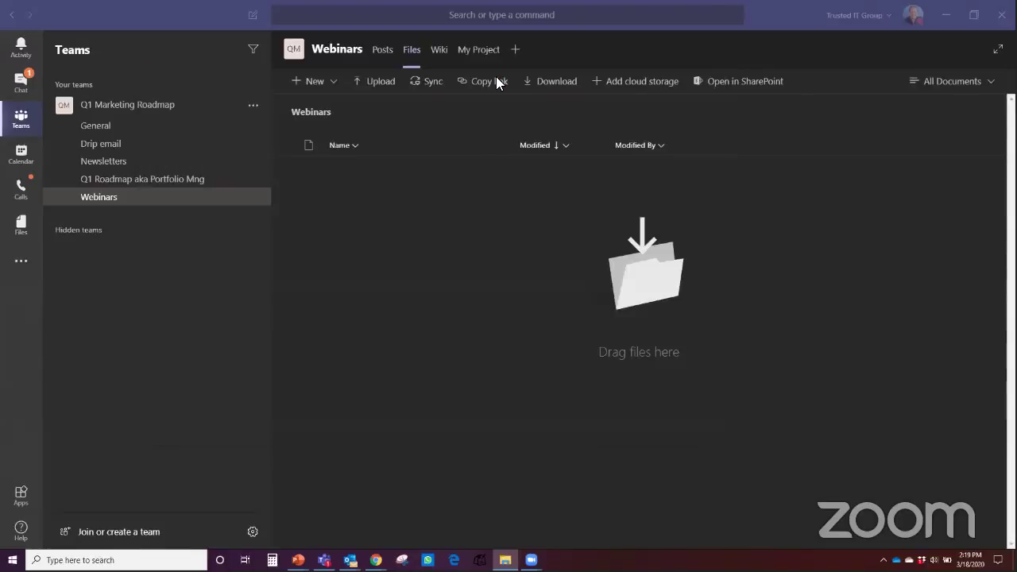
pyautogui.click(439, 50)
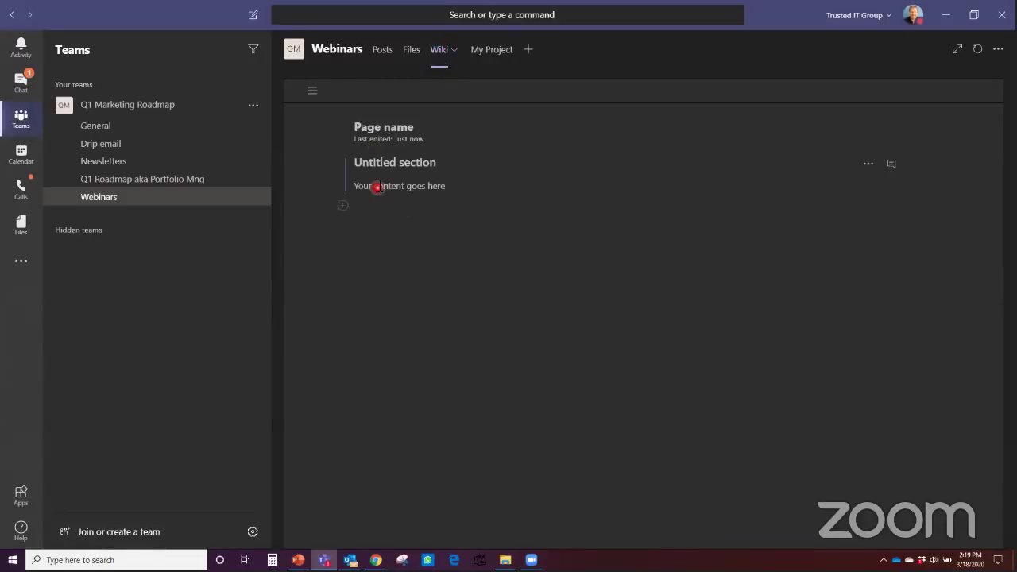
pyautogui.click(892, 165)
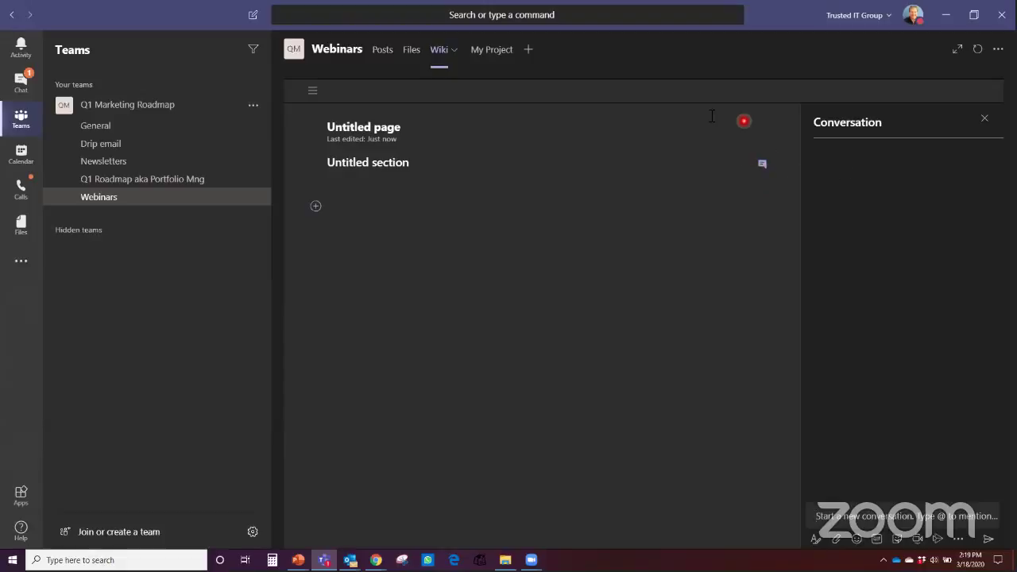
pyautogui.click(762, 172)
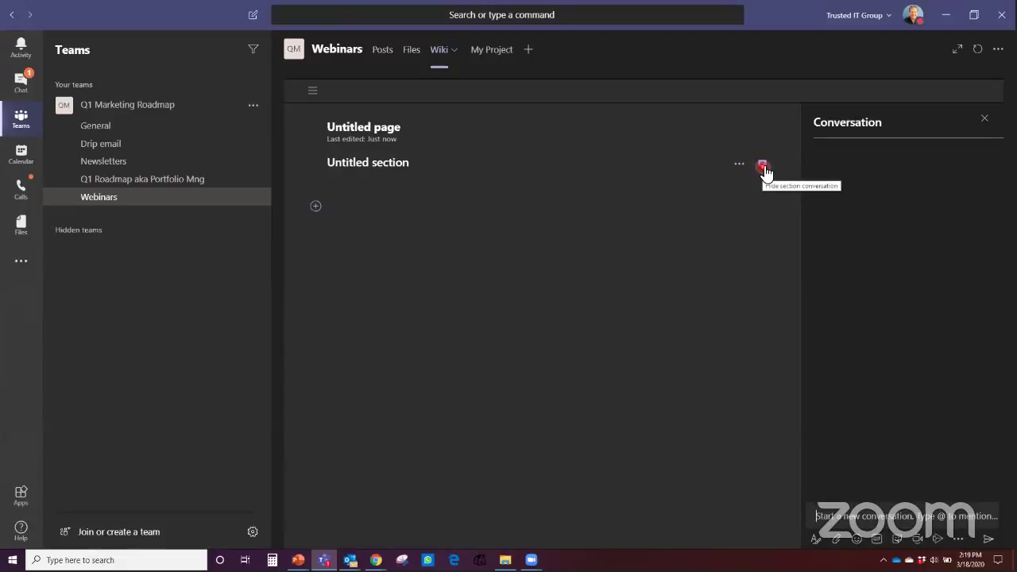
pyautogui.click(390, 164)
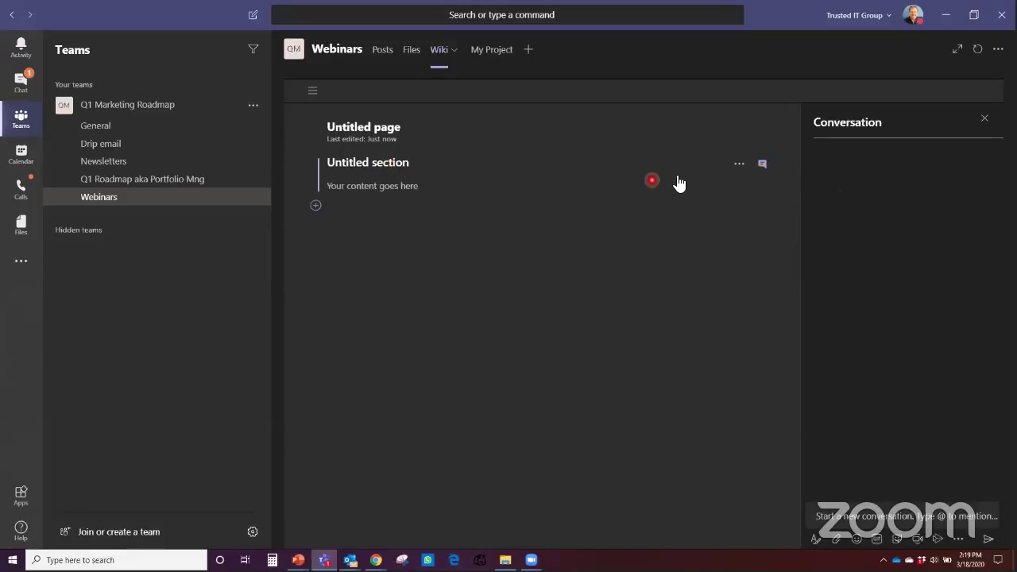
pyautogui.click(763, 167)
# Add a second section titled "Section" to the Webinars wiki page and close the conversation pane.
pyautogui.click(316, 205)
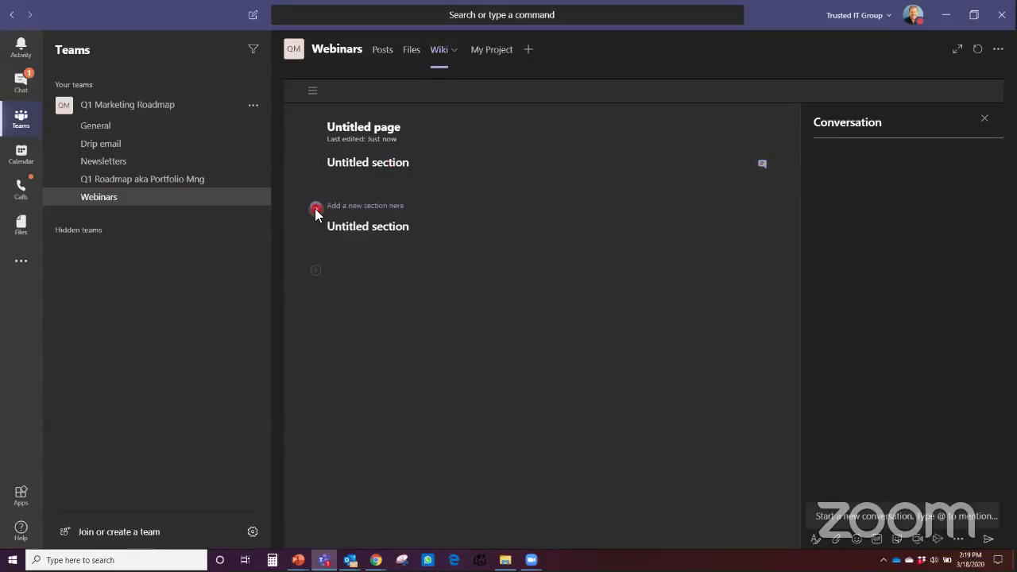
pyautogui.click(344, 227)
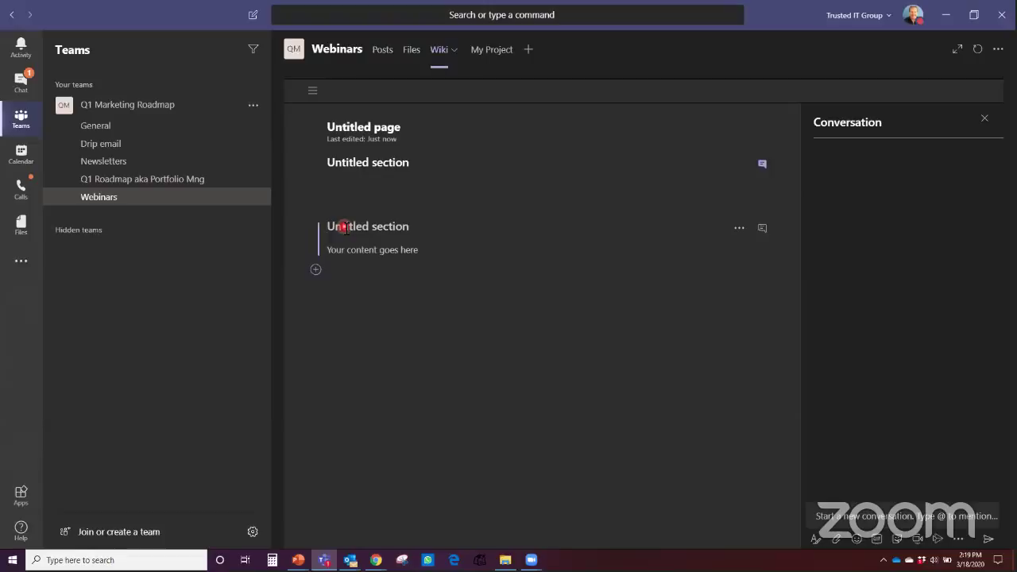
pyautogui.write('Section')
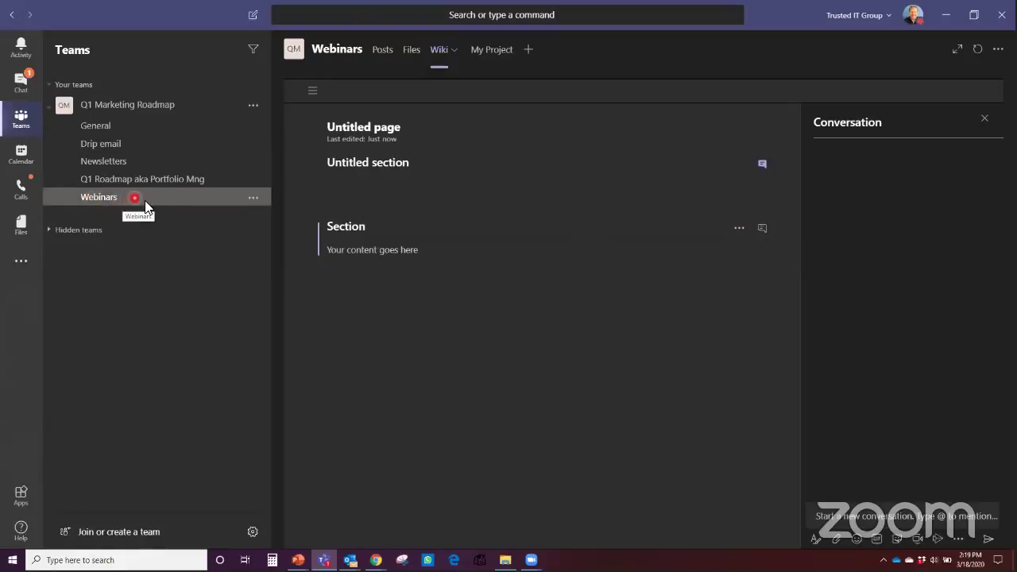
pyautogui.click(985, 121)
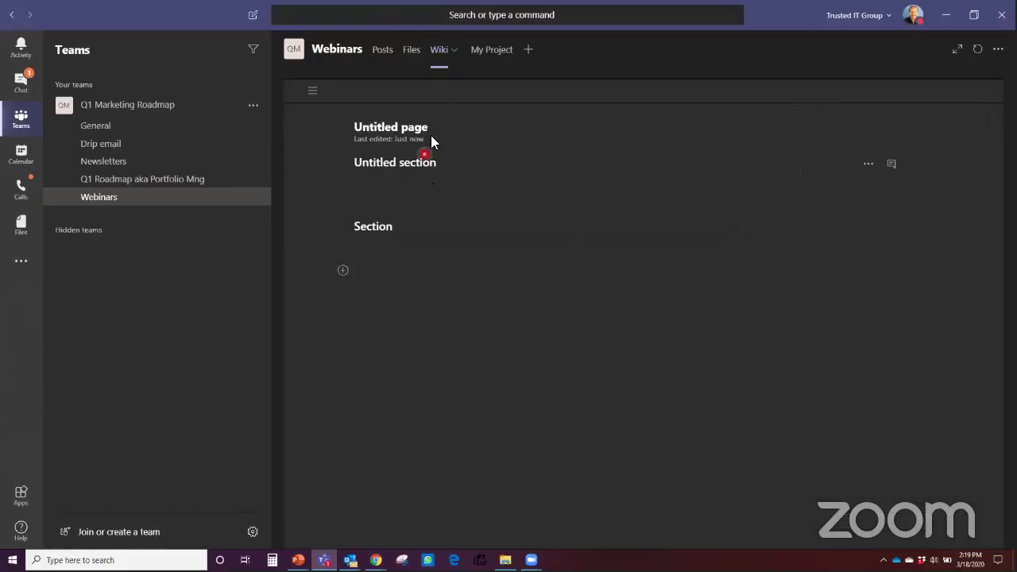
# Expand the Webinars channel's My Project tab and view the TIG Webinars timeline zoomed out.
pyautogui.click(492, 60)
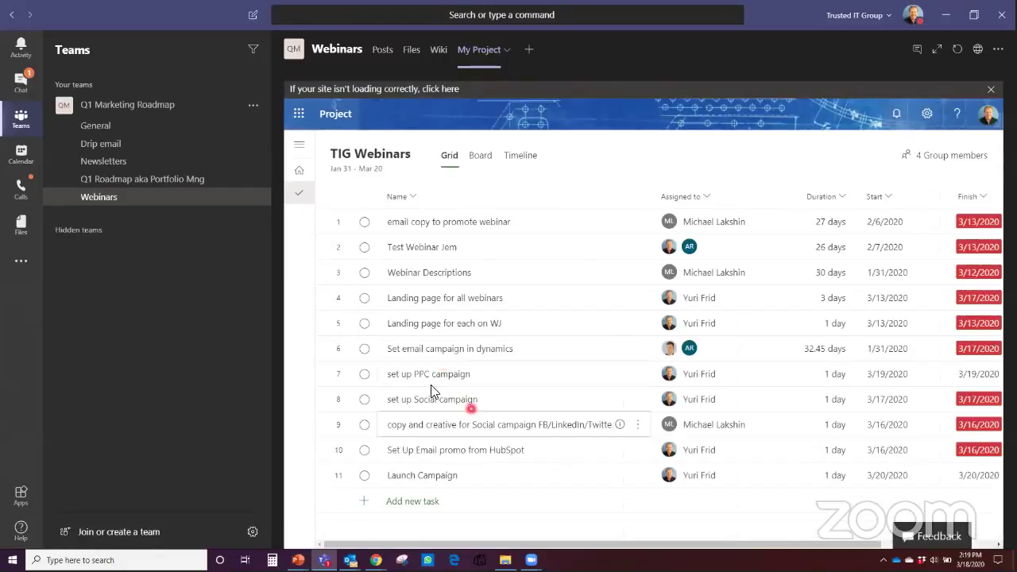
pyautogui.click(939, 50)
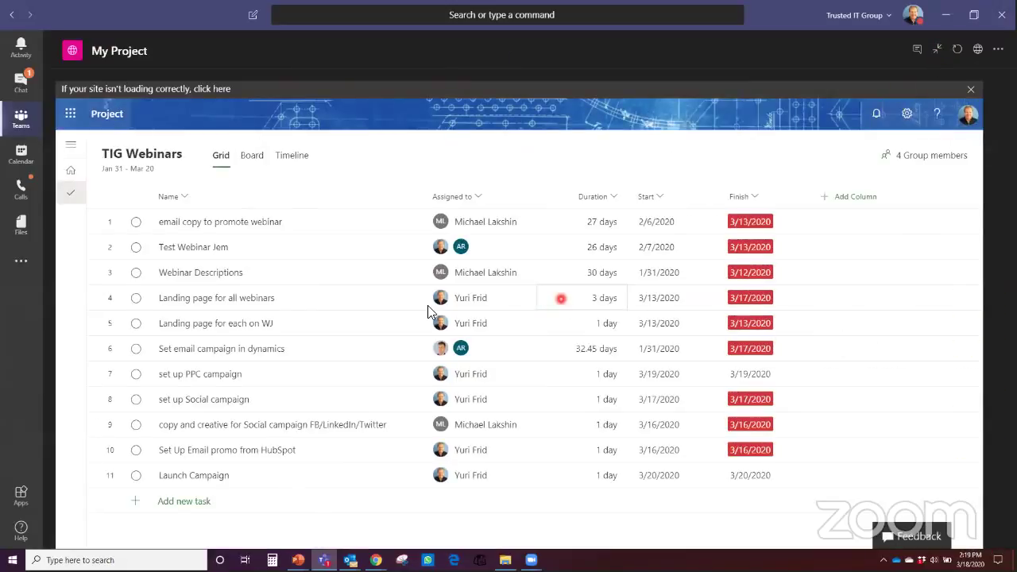
pyautogui.click(305, 162)
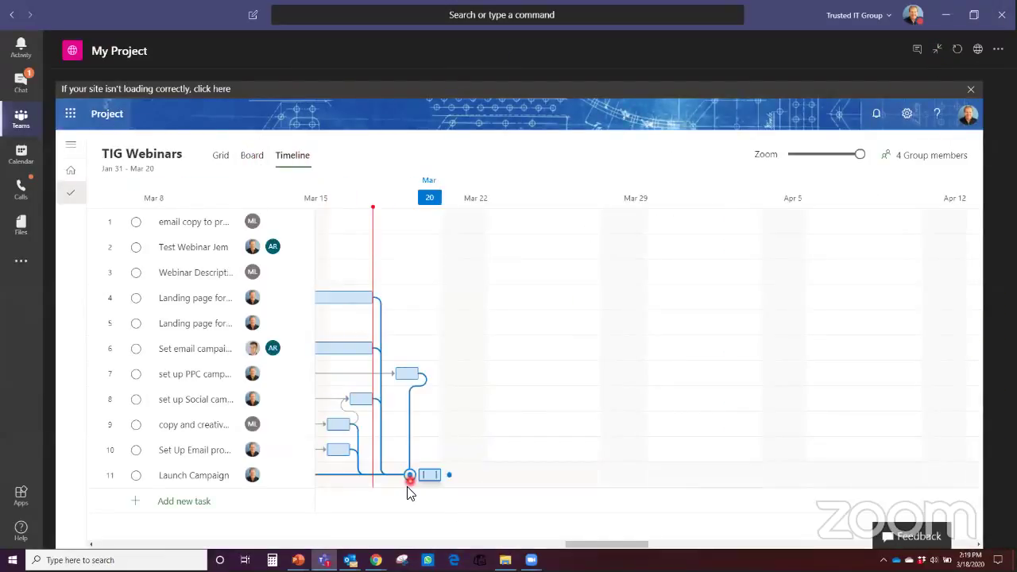
pyautogui.moveTo(860, 154); pyautogui.dragTo(819, 161)
pyautogui.moveTo(823, 200); pyautogui.dragTo(824, 199)
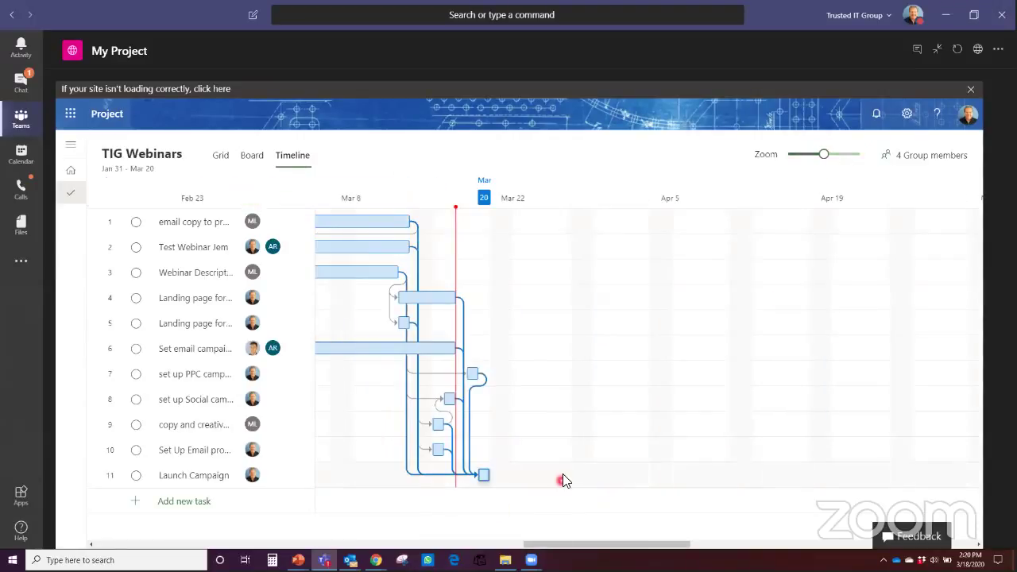
# Show and hide the My Project tab's conversation, and restore the tab to its normal size.
pyautogui.click(919, 52)
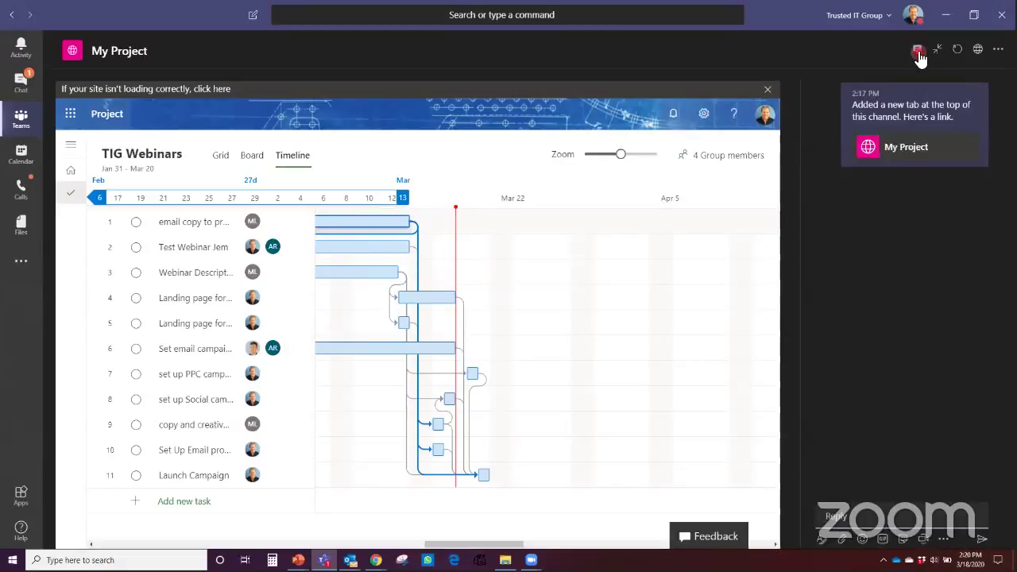
pyautogui.click(919, 53)
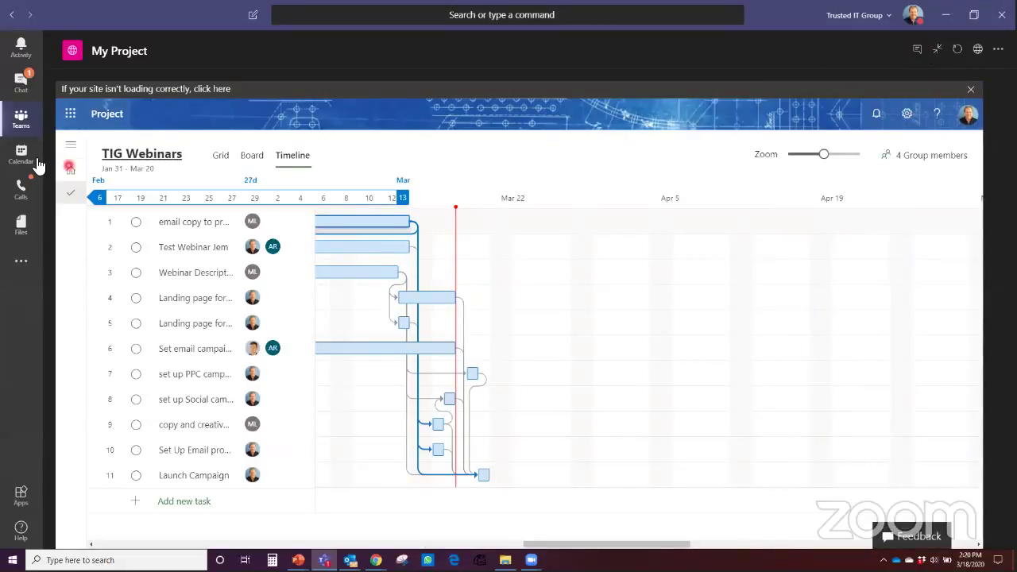
pyautogui.click(938, 53)
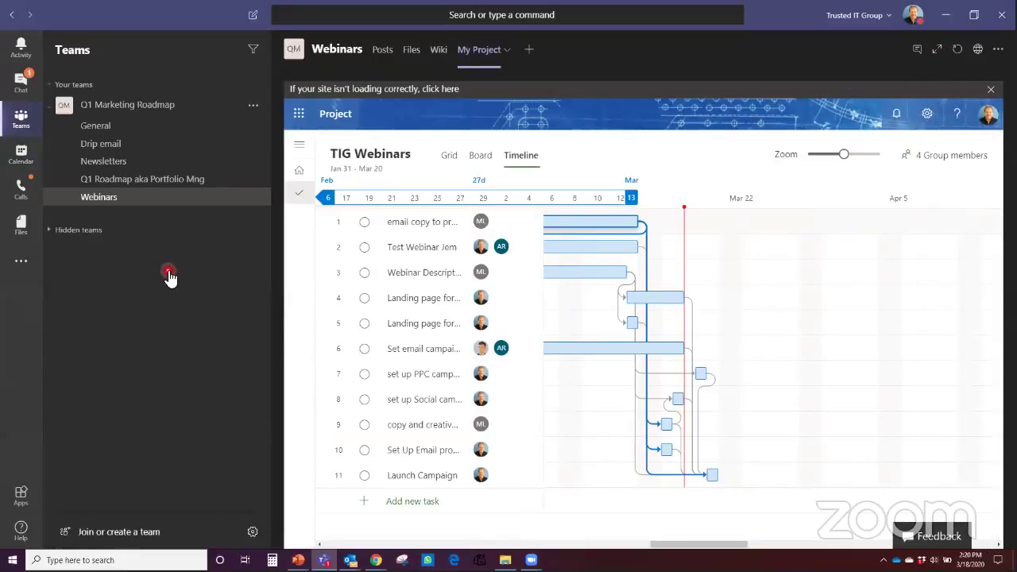
# Open the Q1 Roadmap aka Portfolio Mng channel's Roadmap tab expanded and show the Marketing Q1 timeline from early February.
pyautogui.click(189, 182)
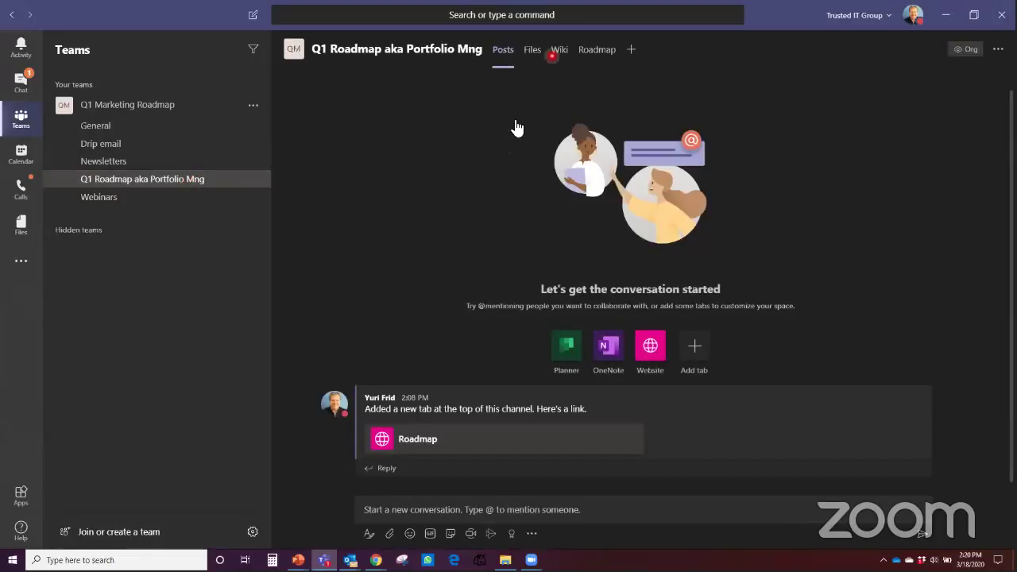
pyautogui.click(597, 51)
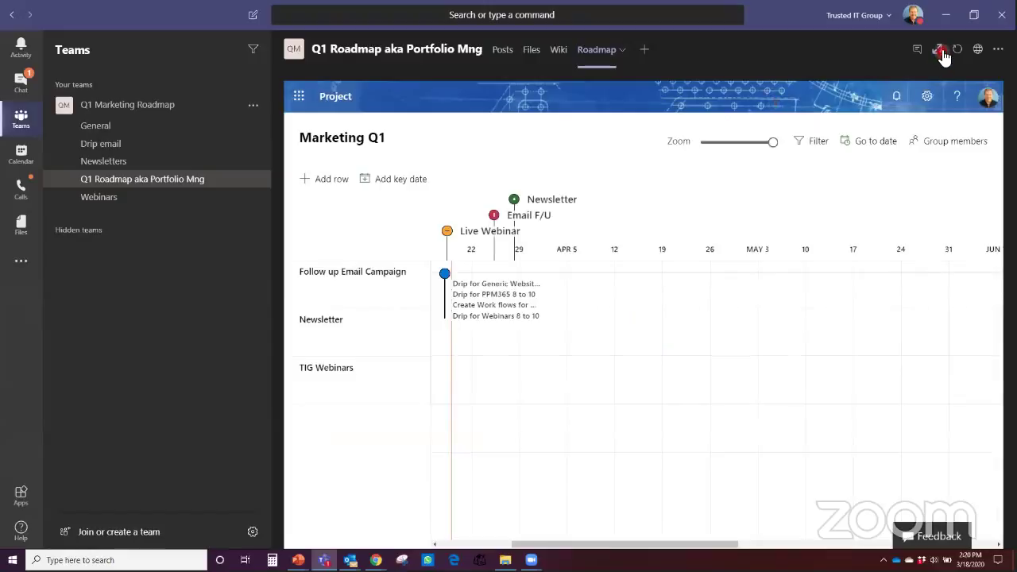
pyautogui.click(942, 52)
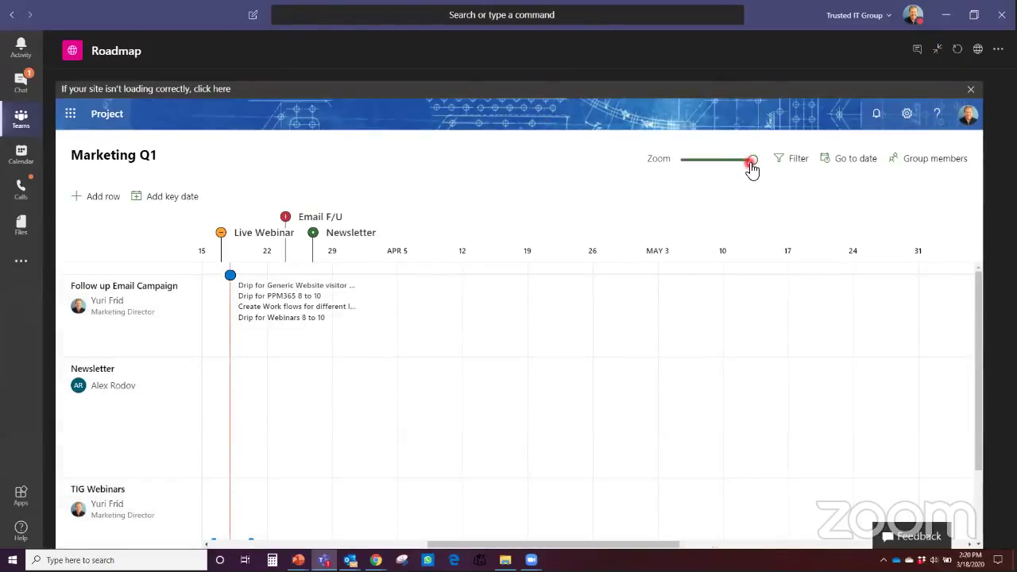
pyautogui.click(447, 546)
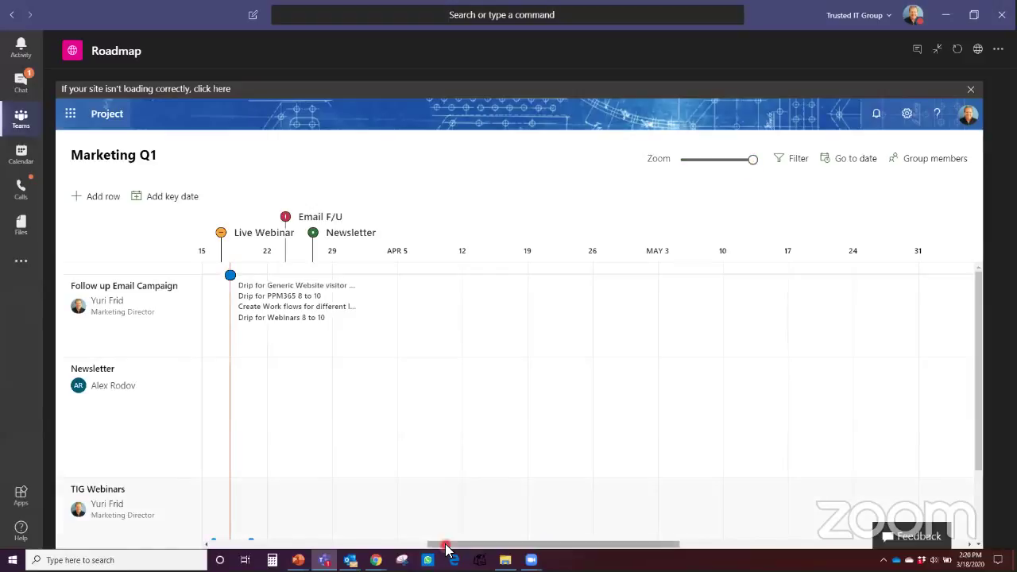
pyautogui.moveTo(443, 548); pyautogui.dragTo(350, 545)
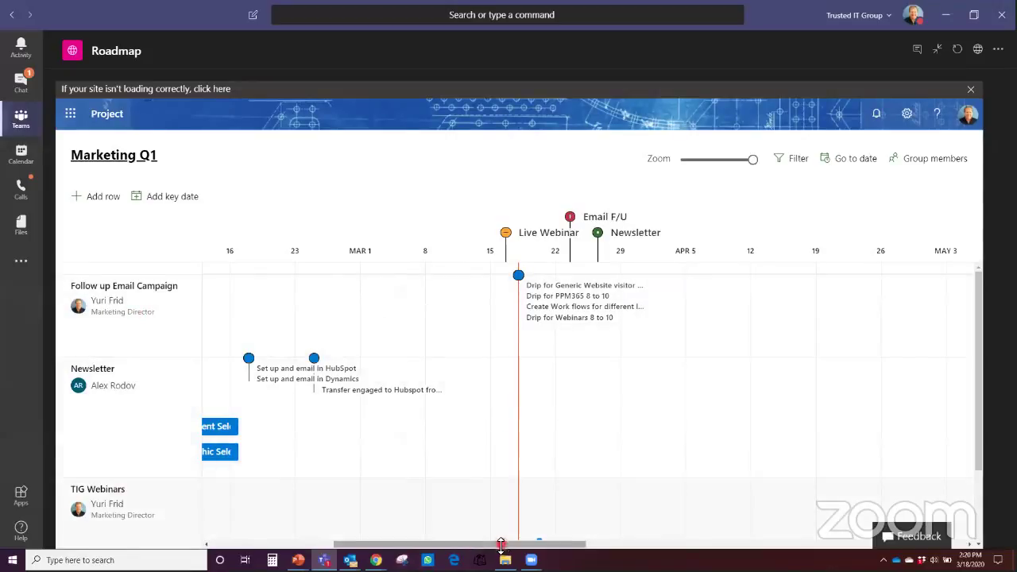
pyautogui.moveTo(488, 548); pyautogui.dragTo(461, 549)
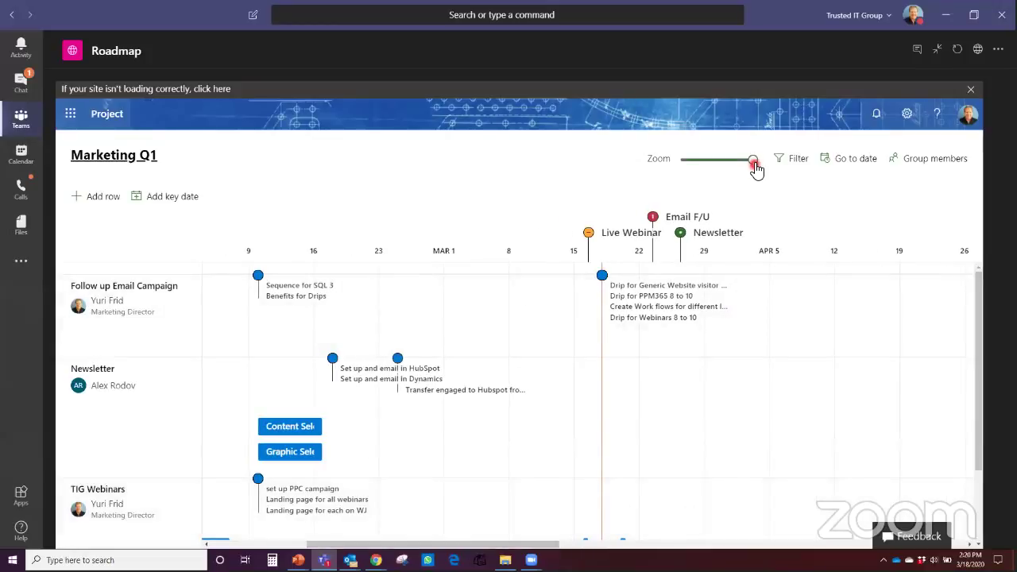
pyautogui.moveTo(756, 165)
pyautogui.mouseDown()
pyautogui.moveTo(736, 167)
pyautogui.moveTo(753, 166)
pyautogui.mouseUp()
# Look at the details of the Live Webinar, Newsletter and Email F/U key dates on the Marketing Q1 roadmap.
pyautogui.click(609, 234)
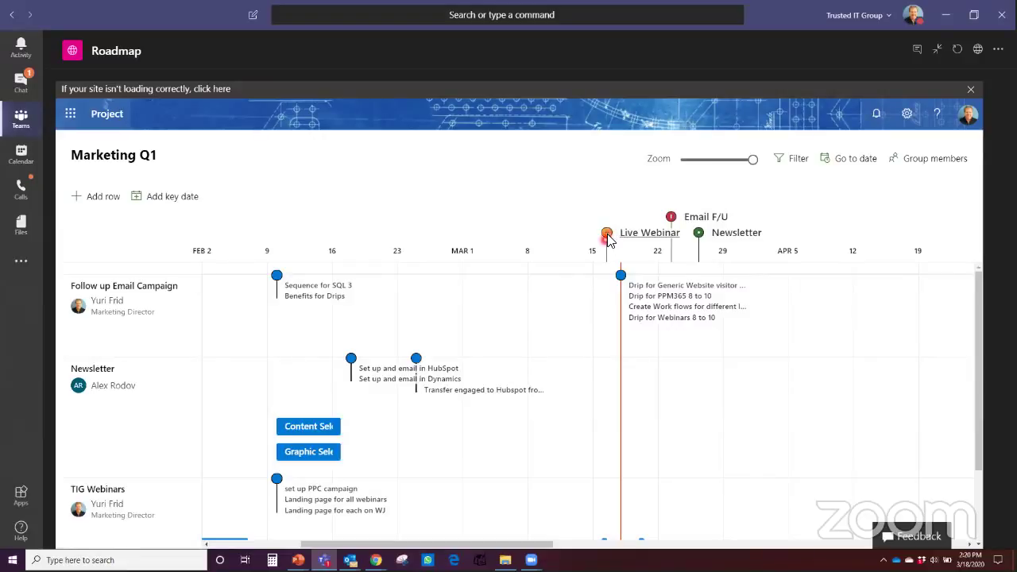
pyautogui.click(608, 239)
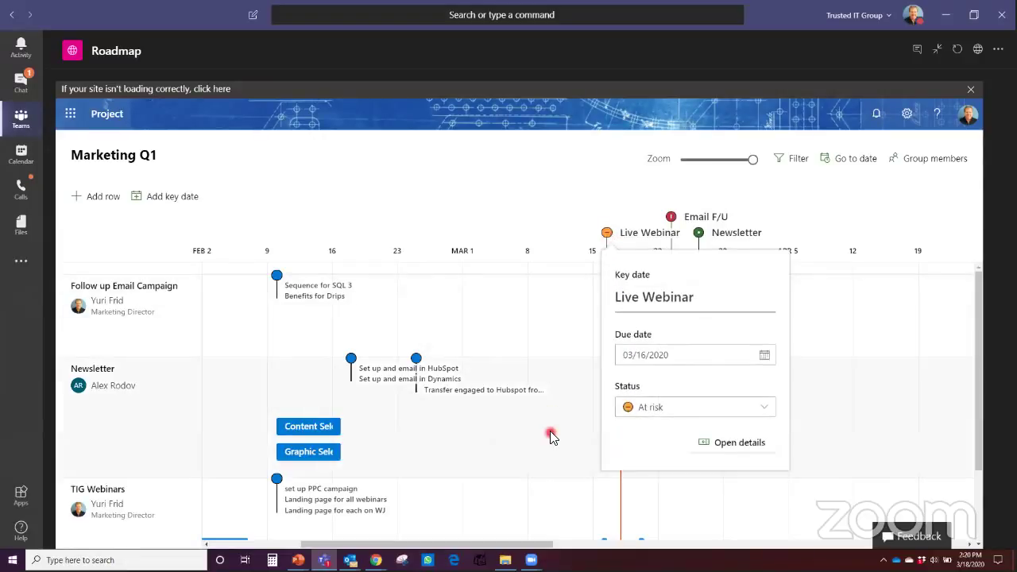
pyautogui.click(572, 451)
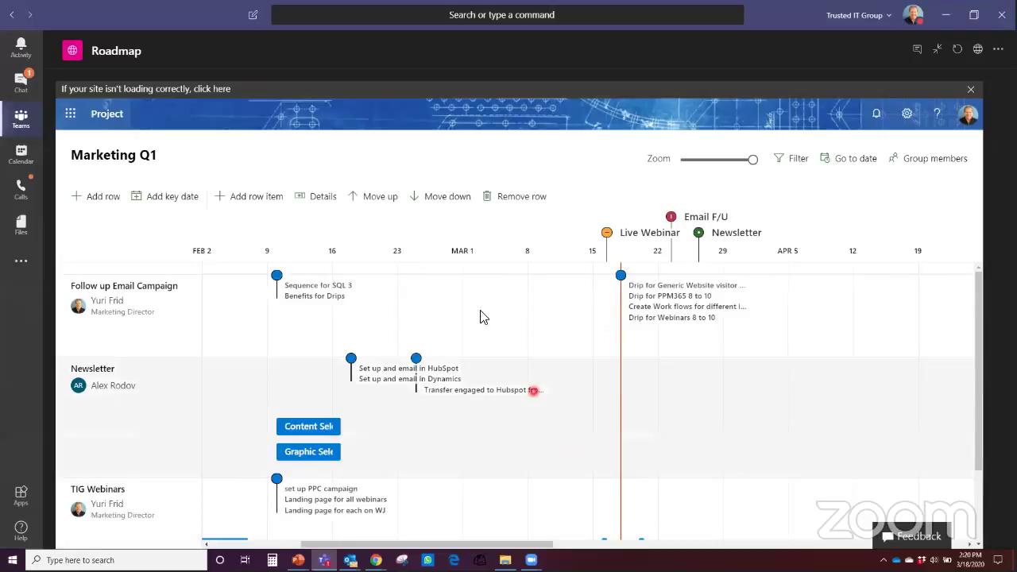
pyautogui.click(416, 359)
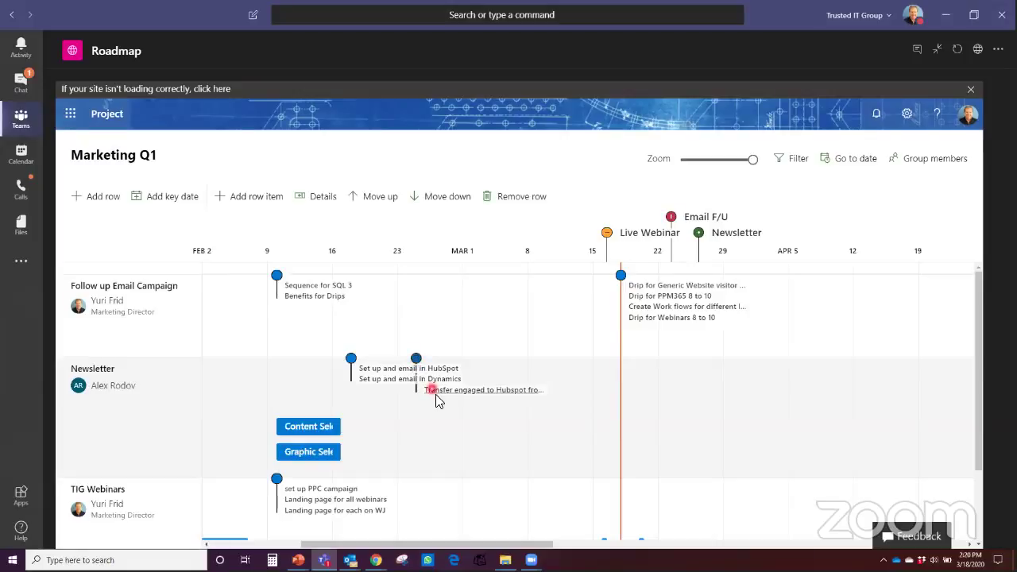
pyautogui.click(700, 233)
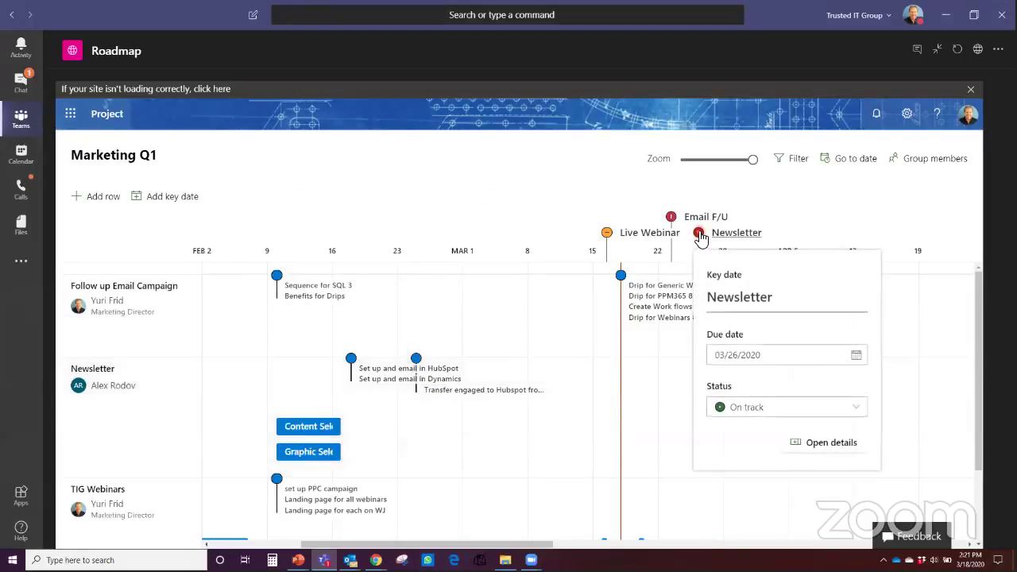
pyautogui.click(689, 489)
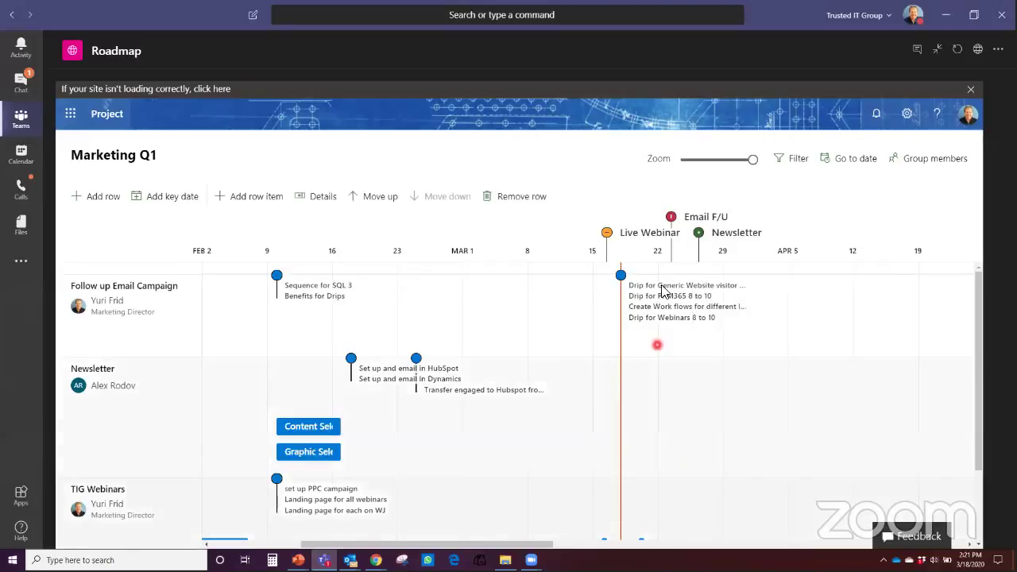
pyautogui.click(674, 221)
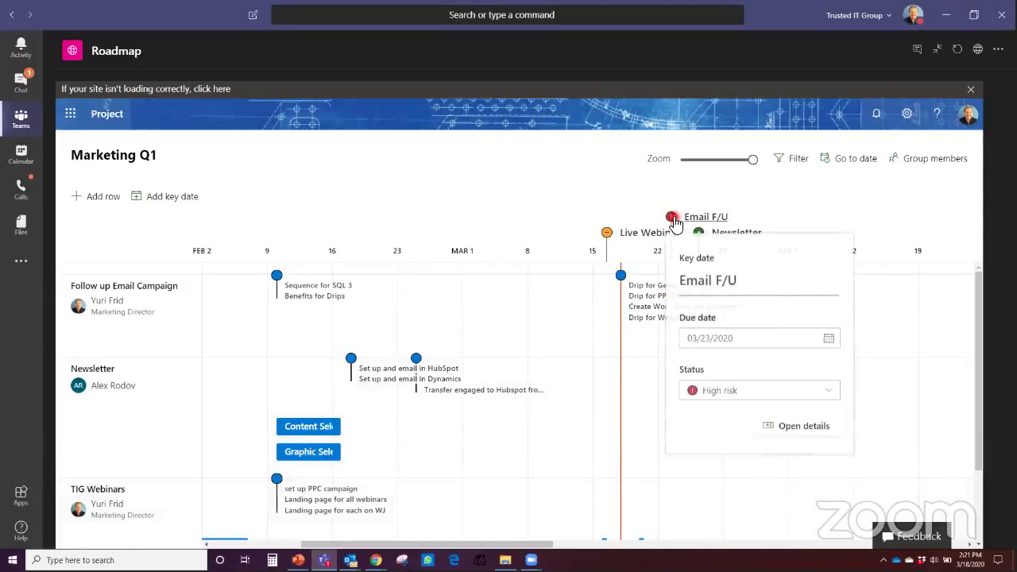
pyautogui.click(649, 467)
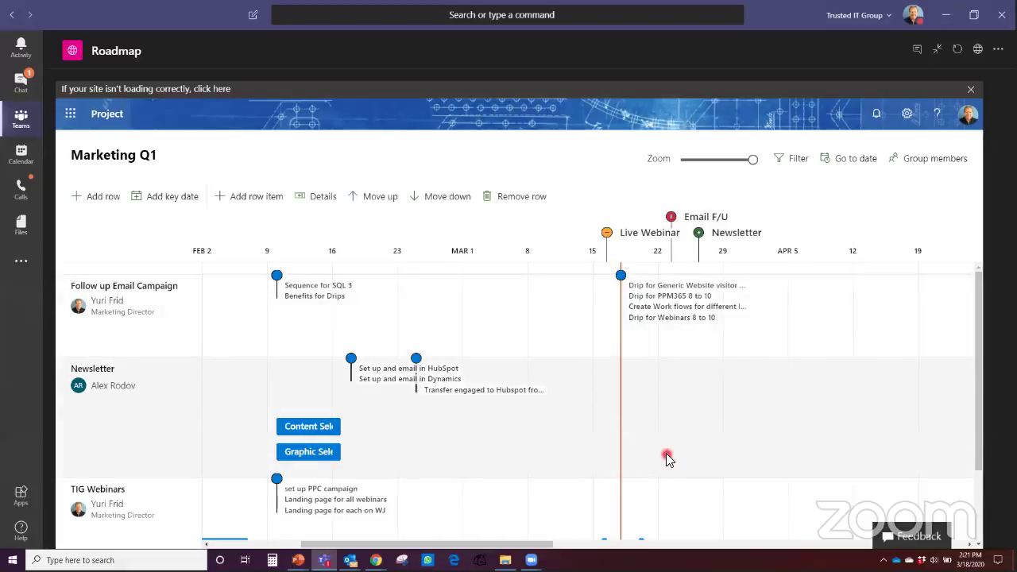
# Look over the Newsletter and TIG Webinars rows of the roadmap and restore the tab to its normal size.
pyautogui.scroll(-2, 517, 477)
pyautogui.scroll(2, 554, 465)
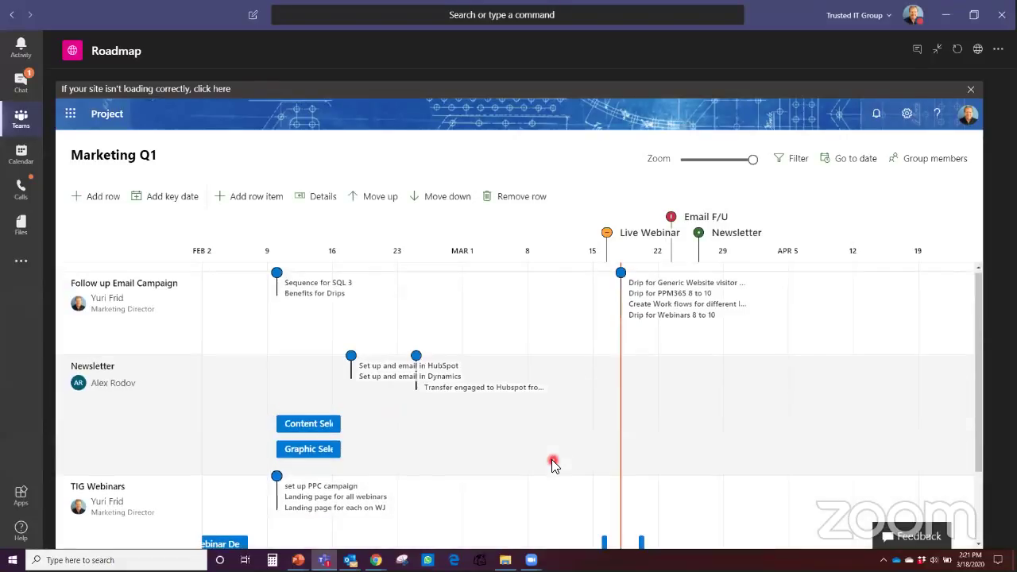
pyautogui.scroll(-2, 552, 463)
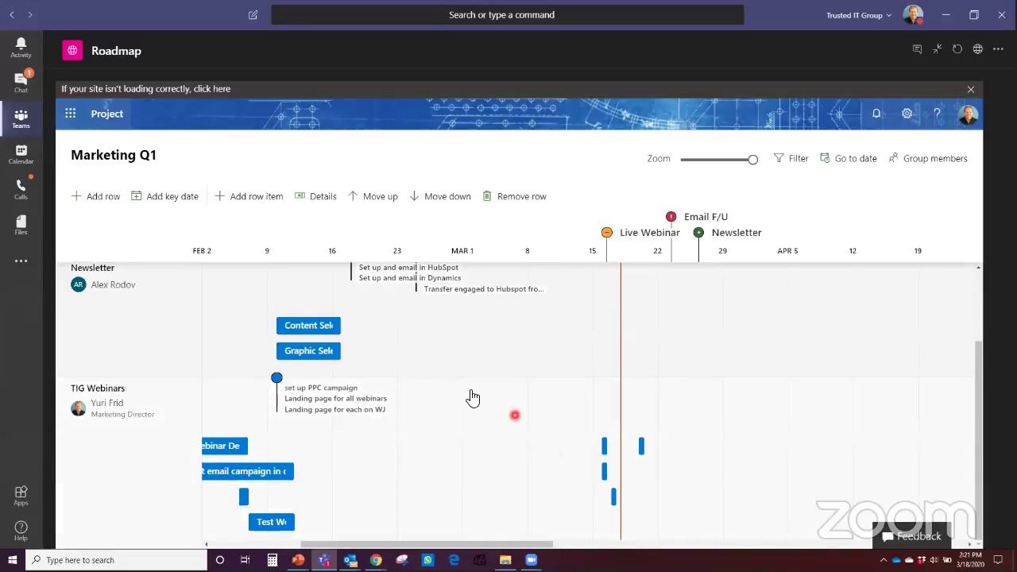
pyautogui.click(938, 50)
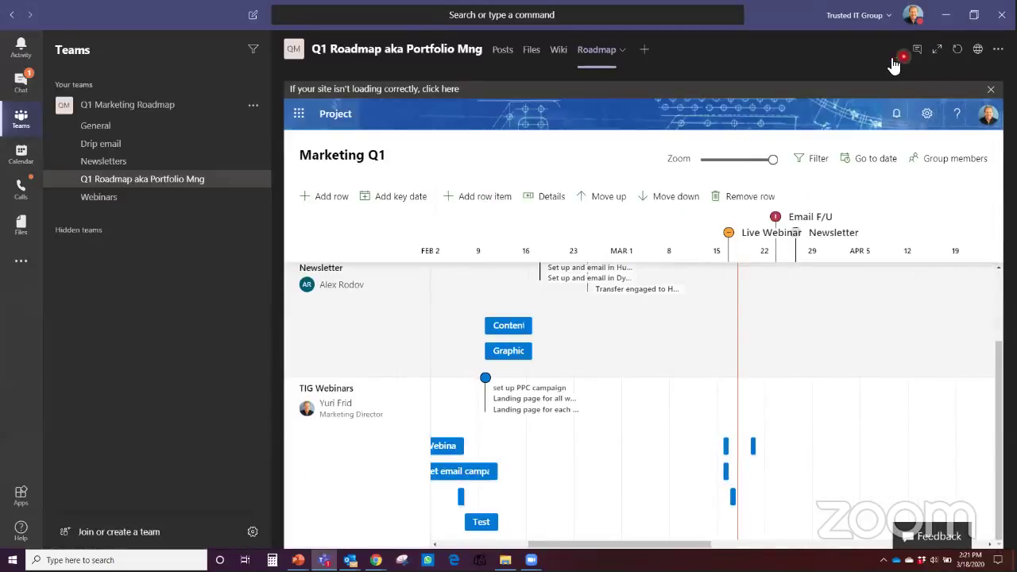
# Show the Roadmap tab's conversation and post the reply "Lets look at risks".
pyautogui.click(917, 52)
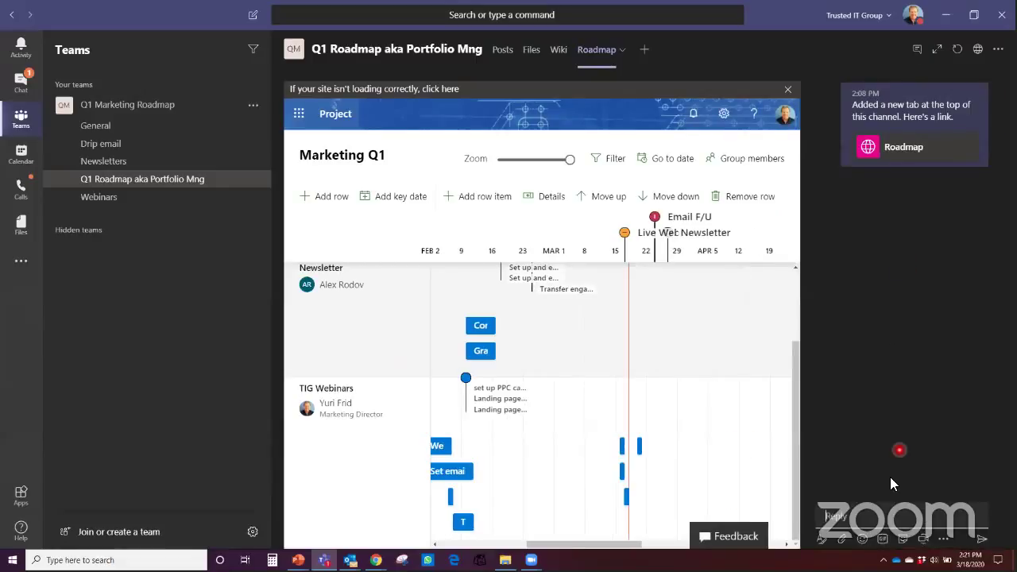
pyautogui.click(848, 515)
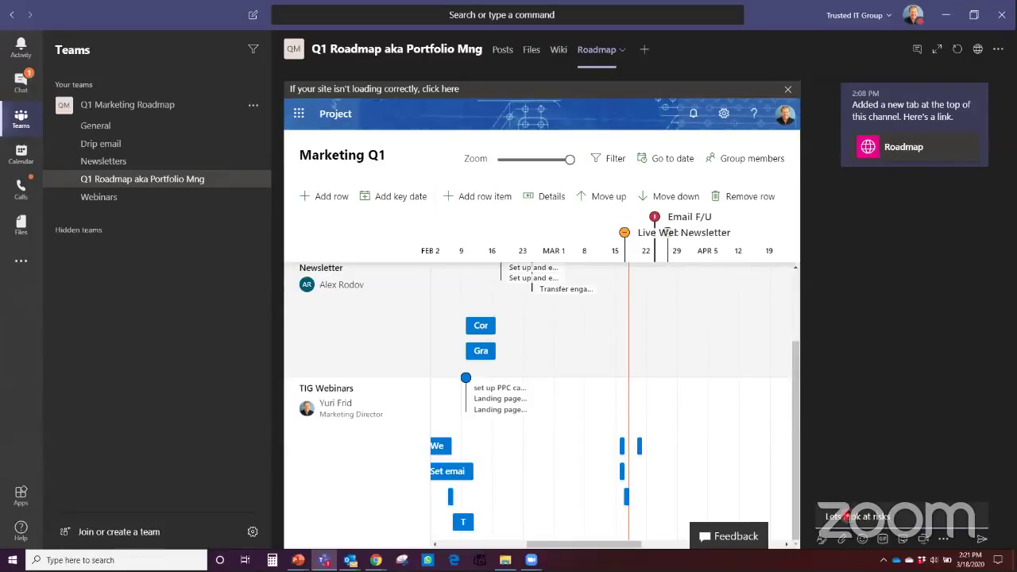
pyautogui.press('Return')
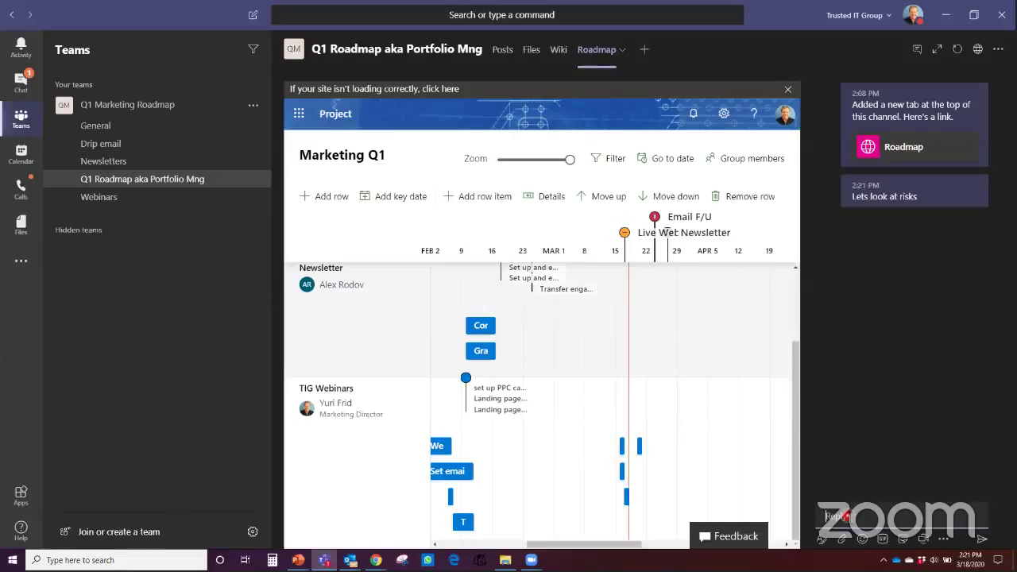
# Show the Meet now preview from the Roadmap conversation, turn its camera off and close it without starting a meeting.
pyautogui.click(938, 540)
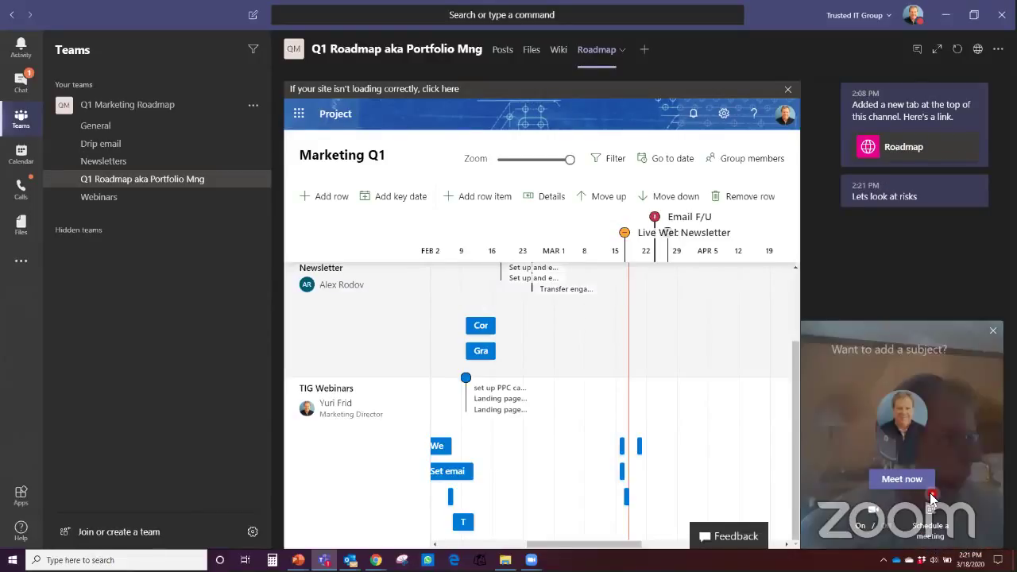
pyautogui.click(888, 508)
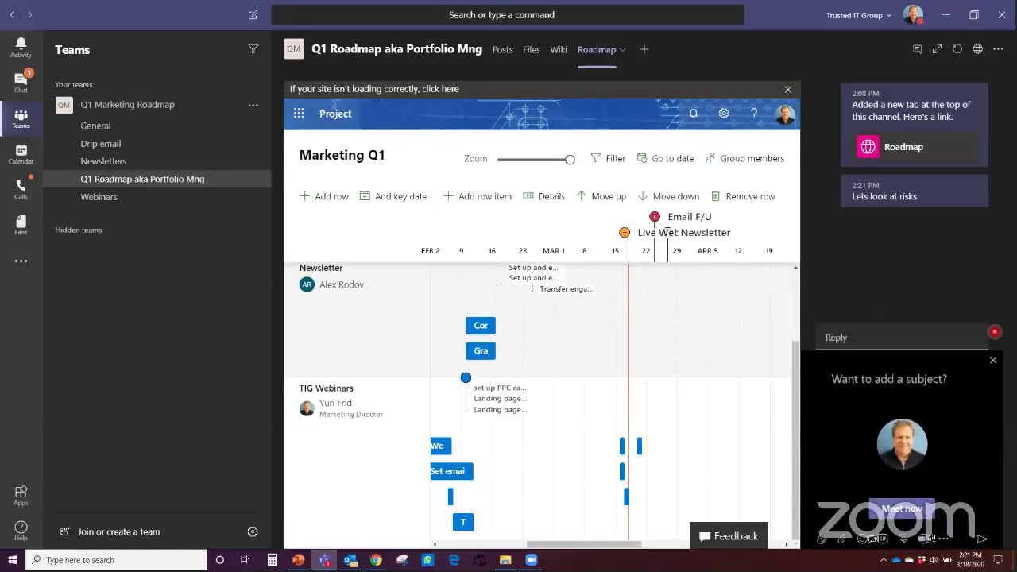
pyautogui.click(993, 360)
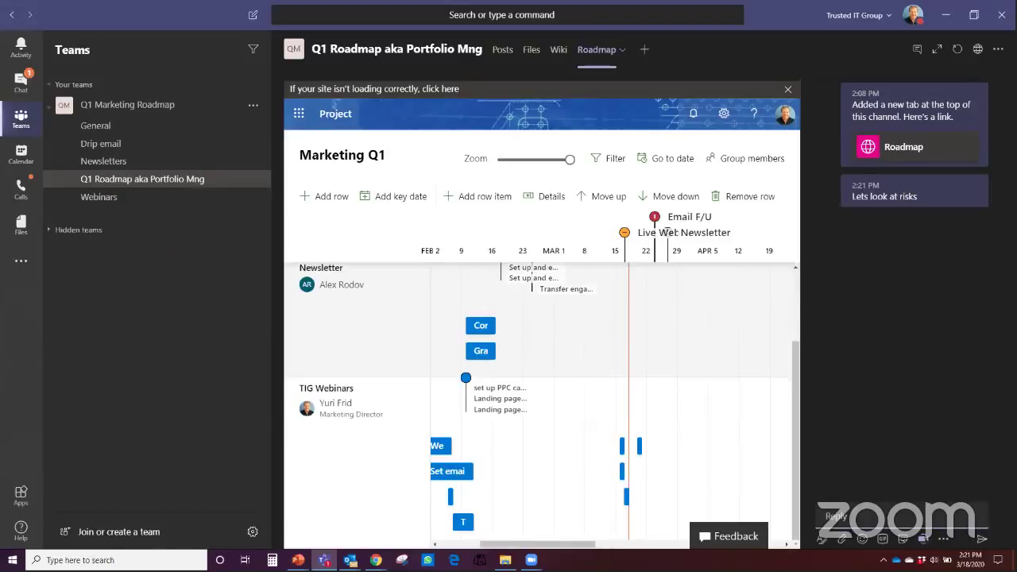
# Hide the Roadmap tab's conversation, and expand the tab and restore it to its normal size.
pyautogui.click(917, 49)
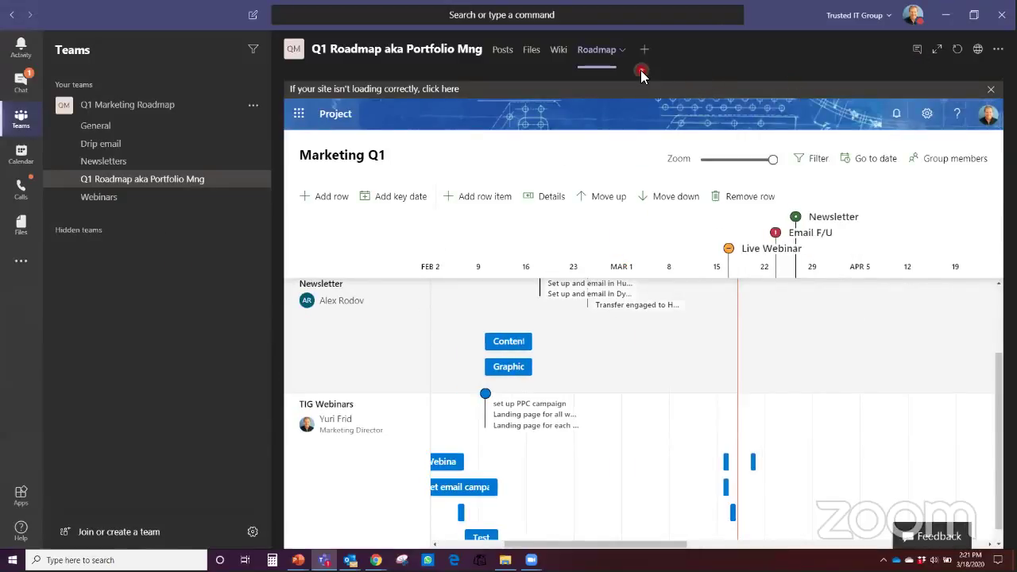
pyautogui.click(938, 50)
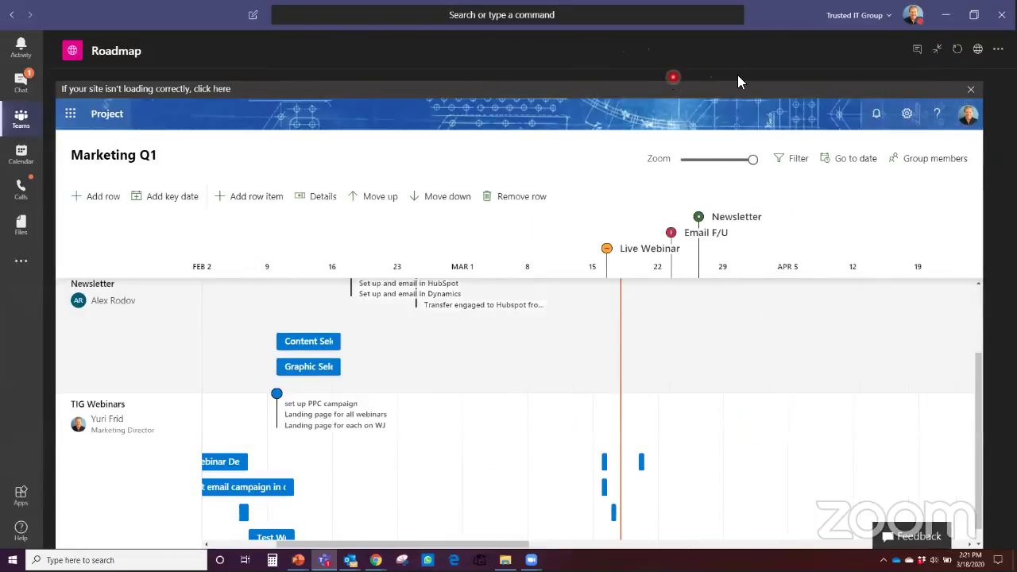
pyautogui.click(938, 51)
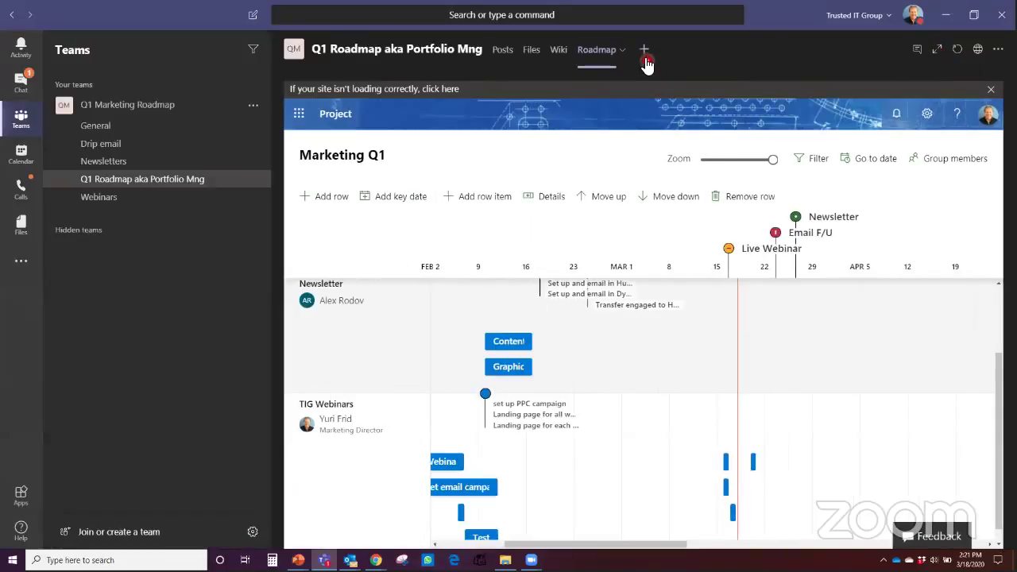
# Add a Power BI tab to the channel with the PPM365 Central report "Microsoft Project for the web Power BI Content Pack".
pyautogui.click(644, 57)
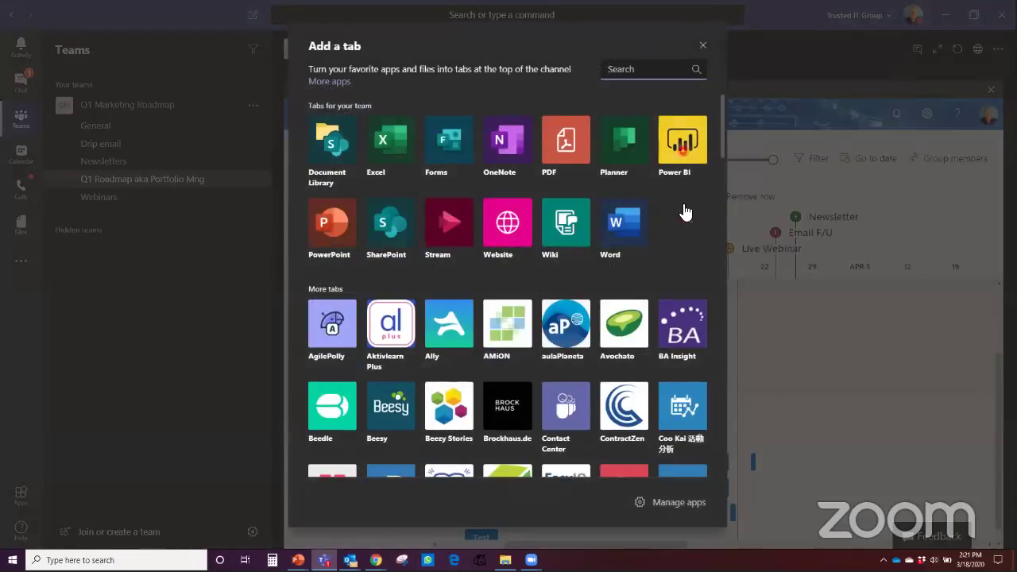
pyautogui.click(683, 145)
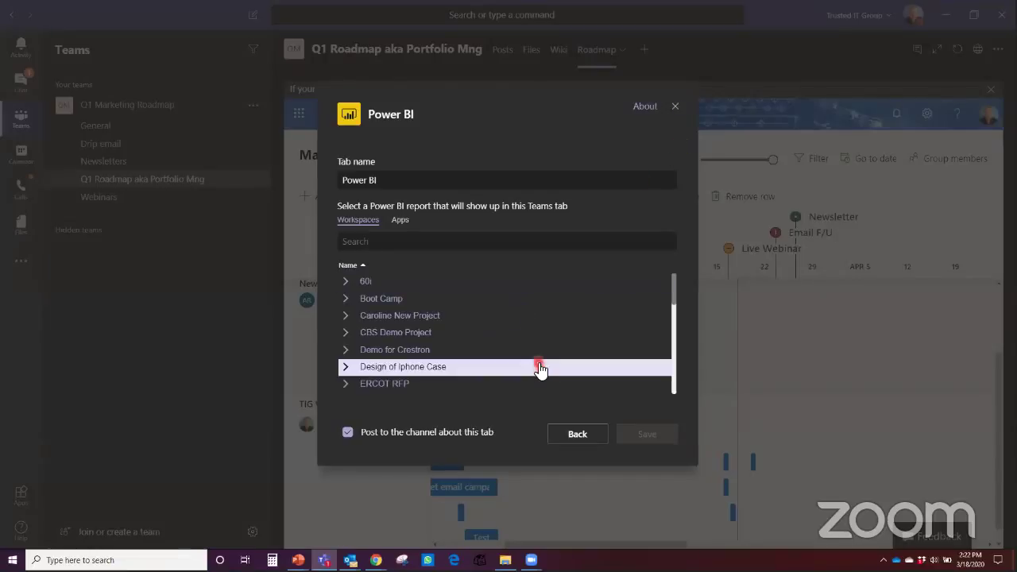
pyautogui.scroll(-3, 538, 358)
pyautogui.scroll(-3, 537, 357)
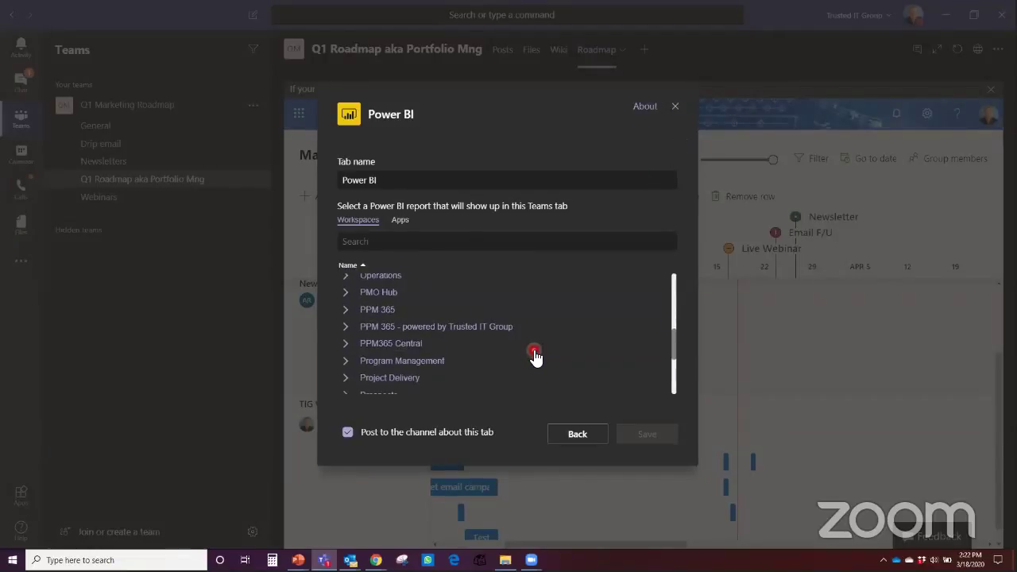
pyautogui.click(408, 347)
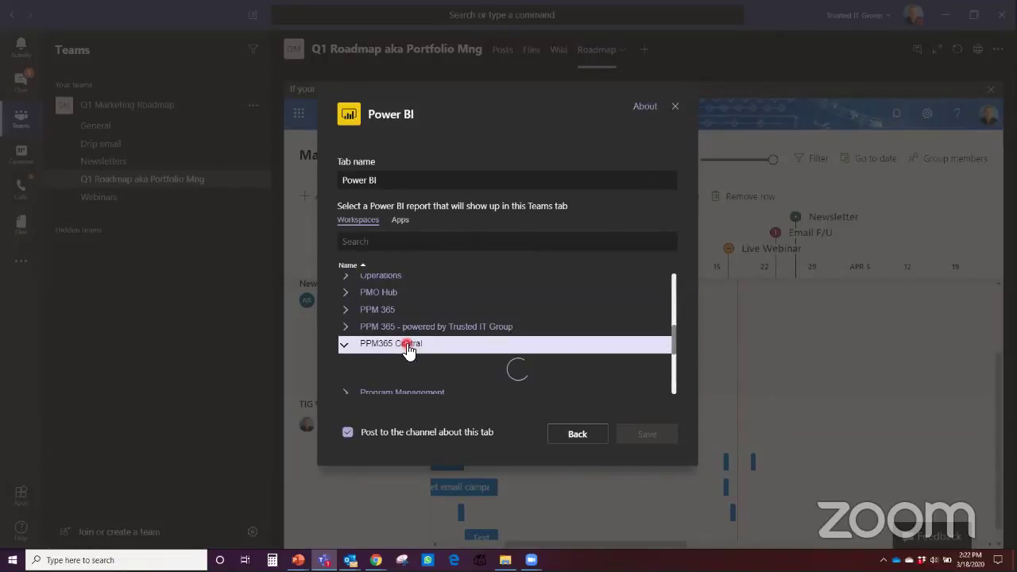
pyautogui.click(439, 367)
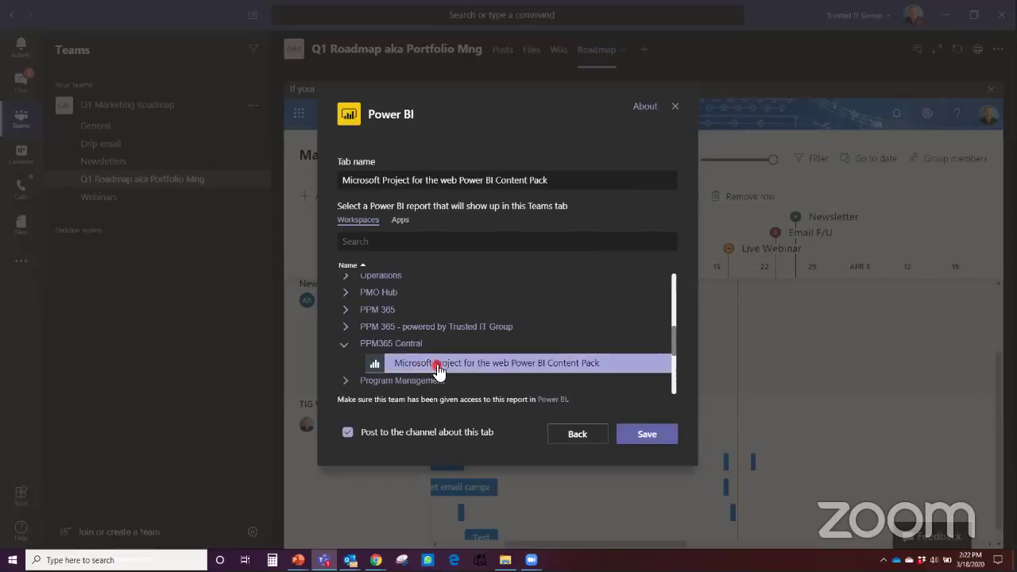
pyautogui.click(650, 437)
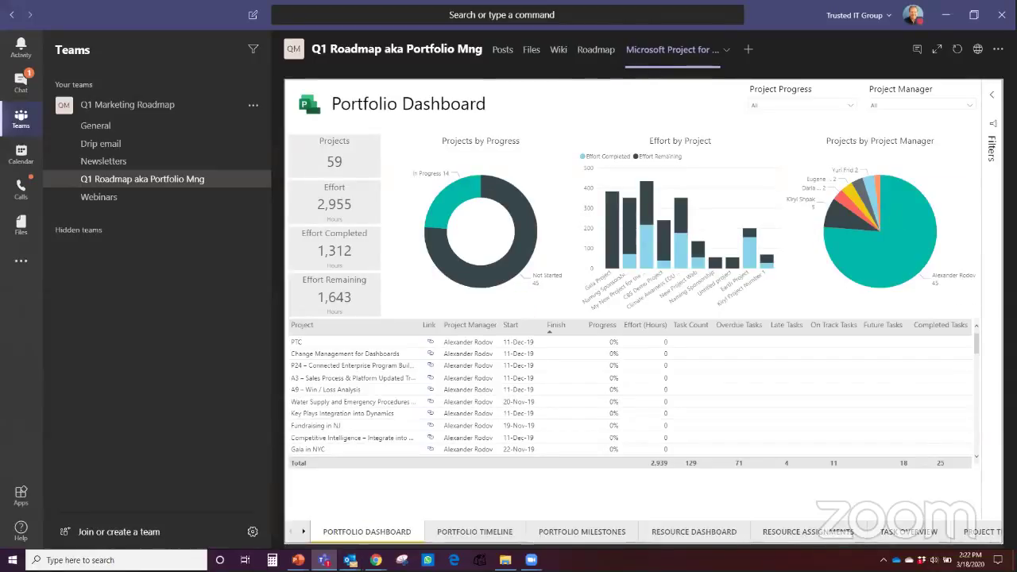
# Expand the Power BI tab and explore the Portfolio Dashboard filtered by Not Started progress and by individual project managers.
pyautogui.click(937, 50)
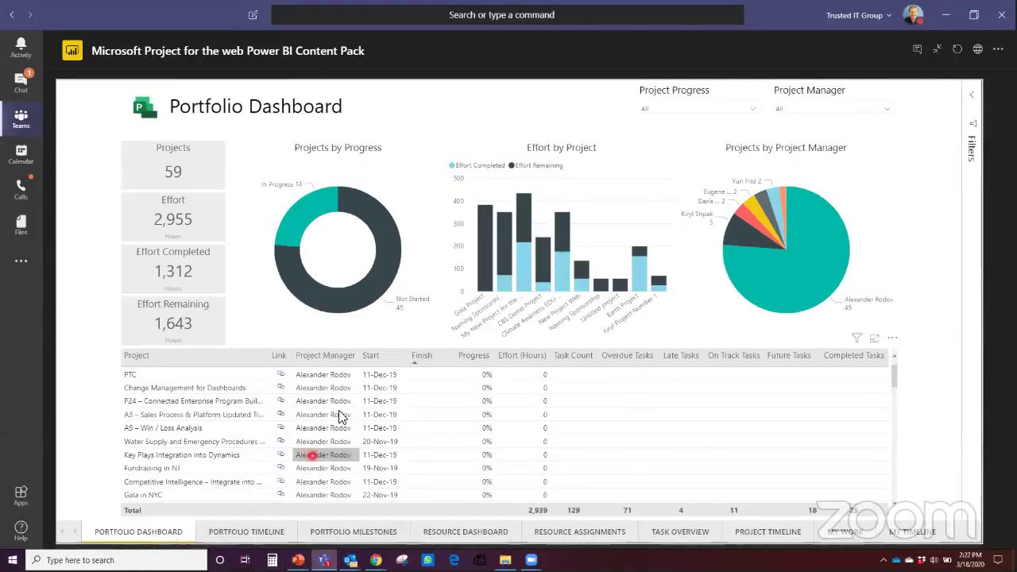
pyautogui.click(367, 296)
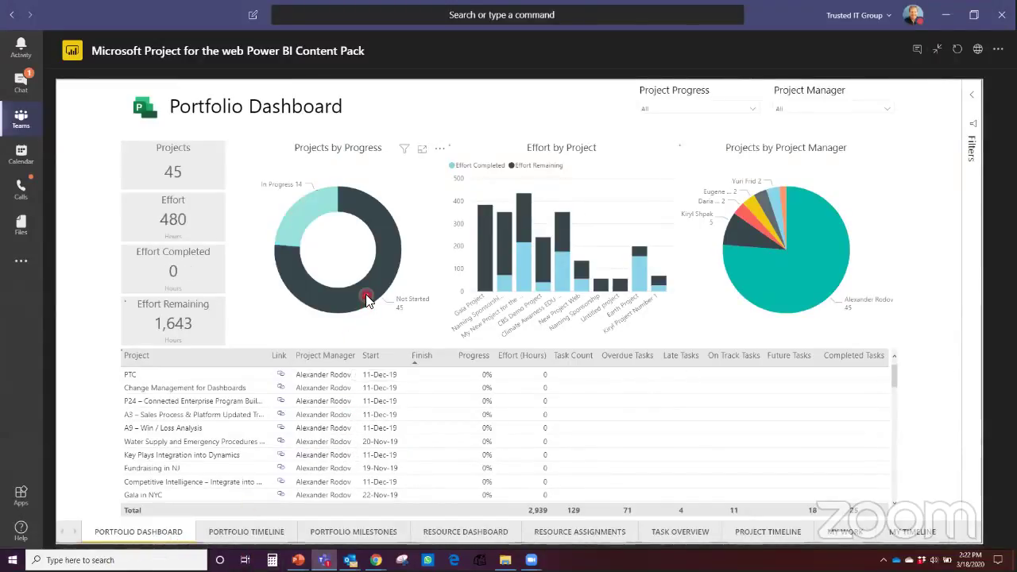
pyautogui.click(752, 273)
pyautogui.click(755, 216)
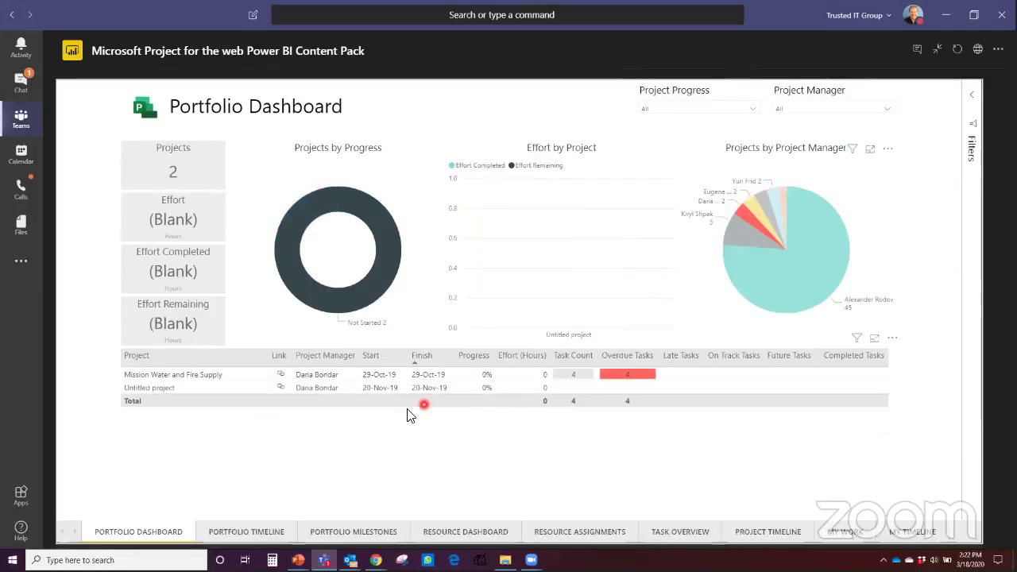
# Look through the report's Portfolio Timeline, Portfolio Milestones and Resource Dashboard pages after changing the project table selection.
pyautogui.click(328, 388)
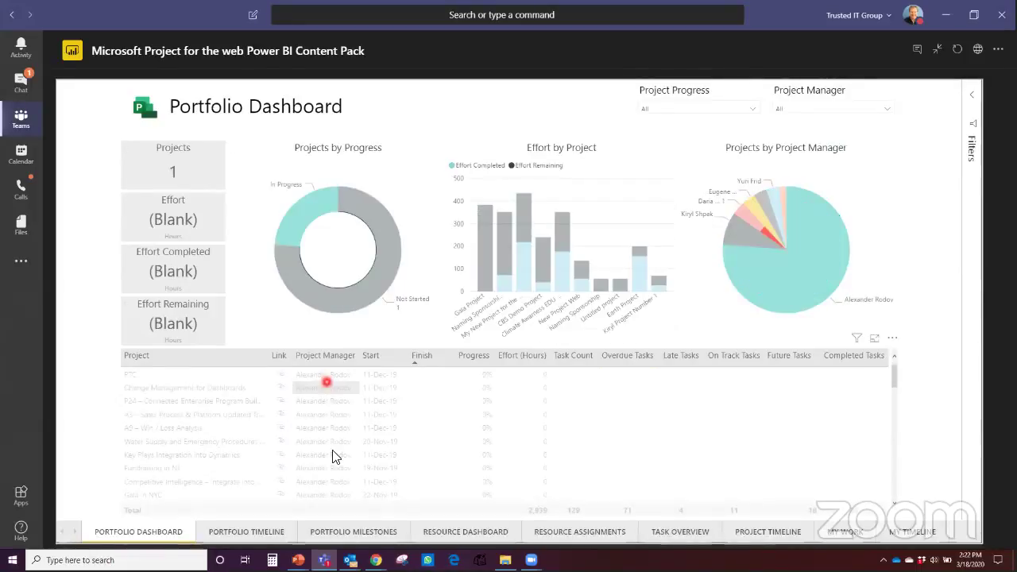
pyautogui.click(249, 534)
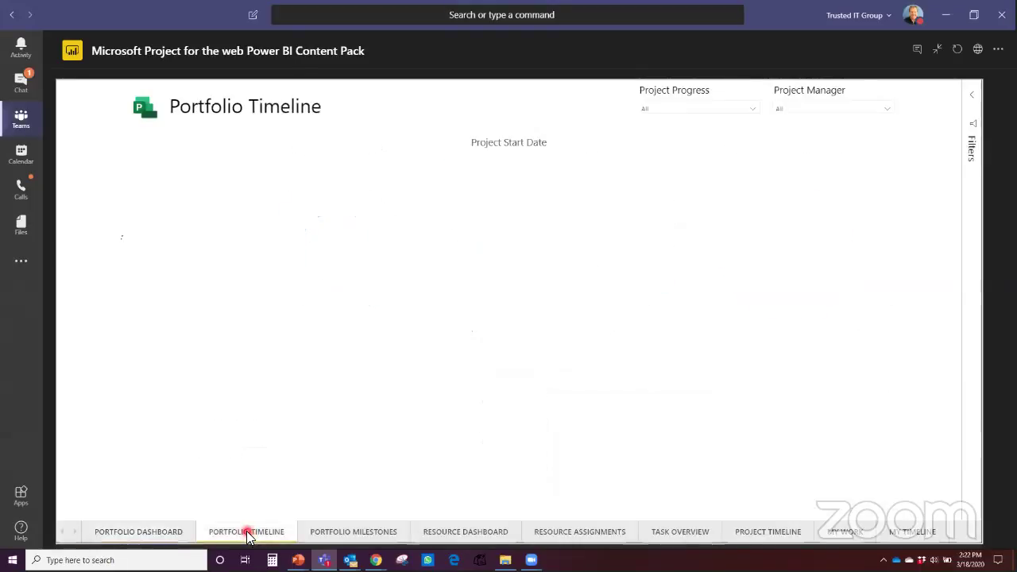
pyautogui.click(353, 532)
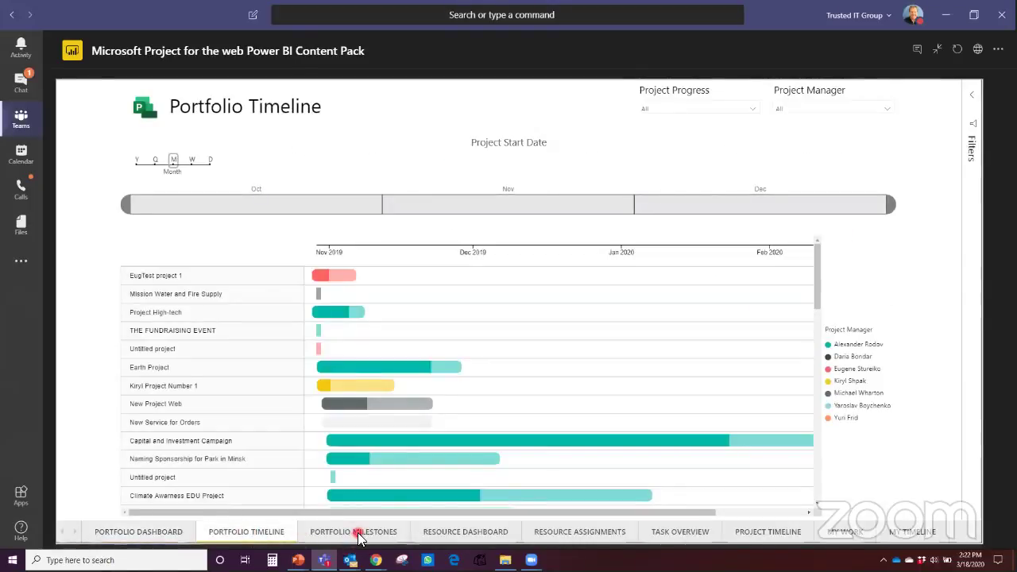
pyautogui.click(469, 534)
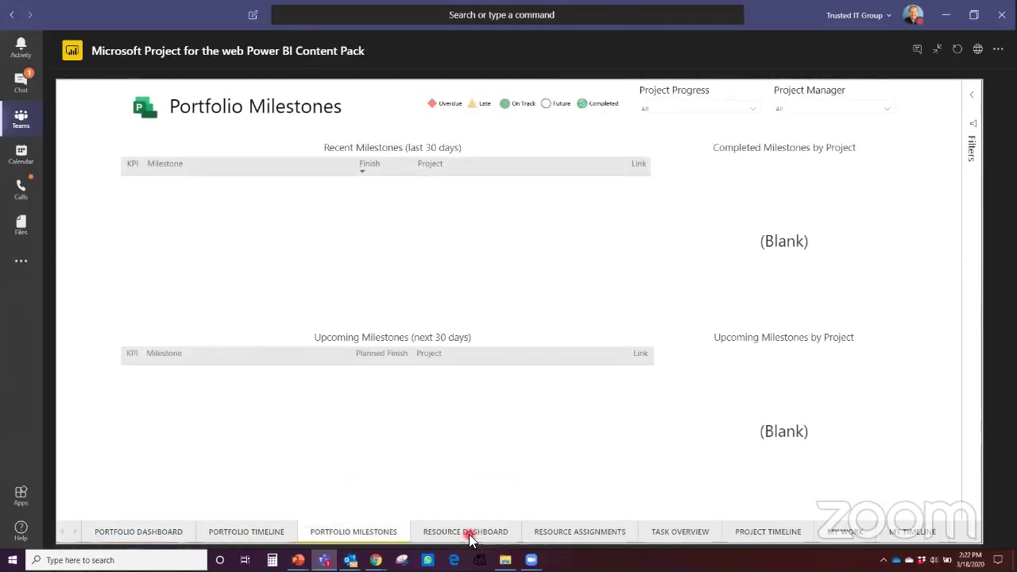
# Show the Power BI tab's conversation and post the reply "Lets discuss resource issues".
pyautogui.click(916, 50)
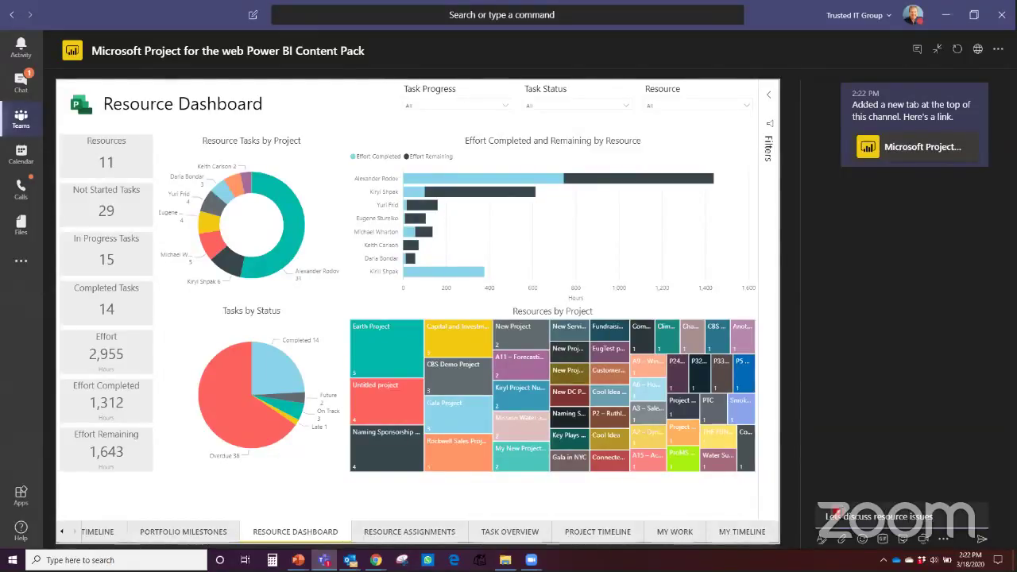
pyautogui.press('Return')
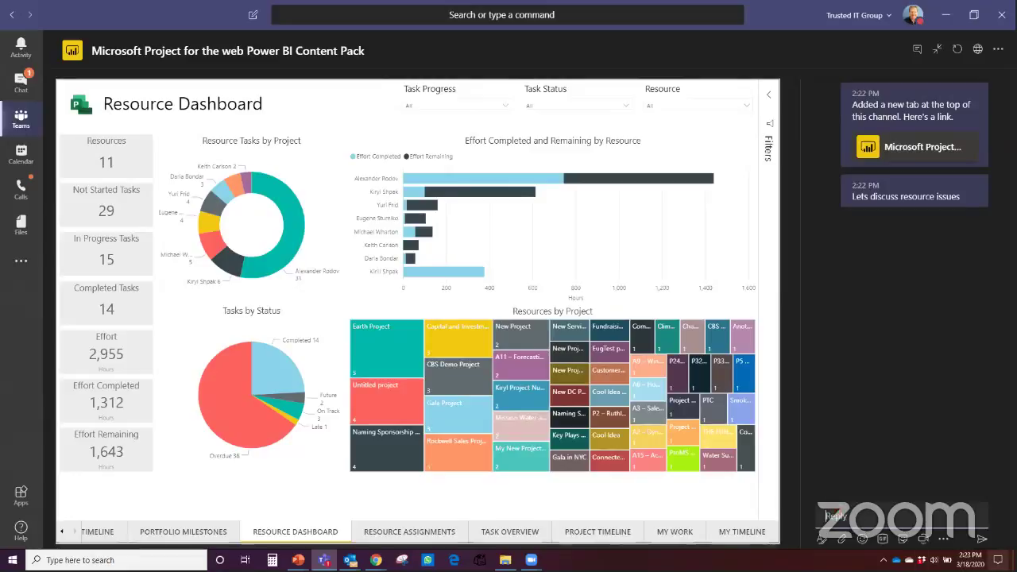
# Create a scheduled meeting from the report's conversation and set its start time to 5:00 PM.
pyautogui.click(924, 538)
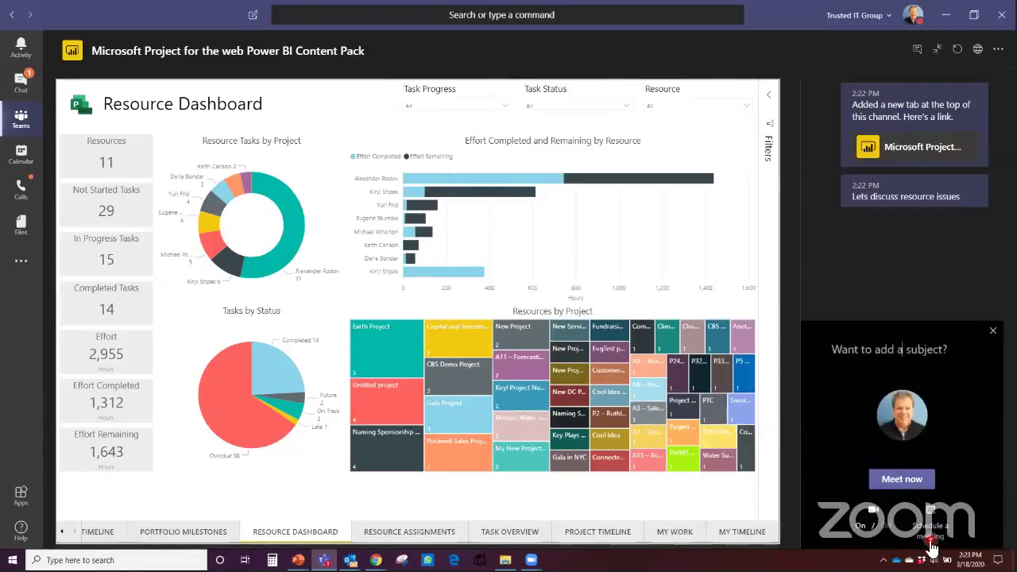
pyautogui.click(934, 529)
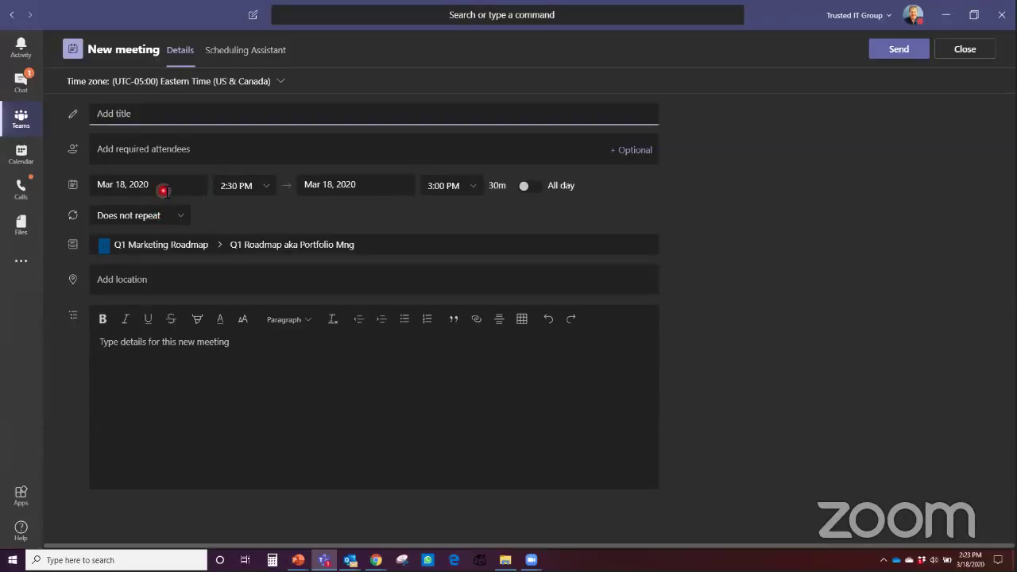
pyautogui.click(236, 186)
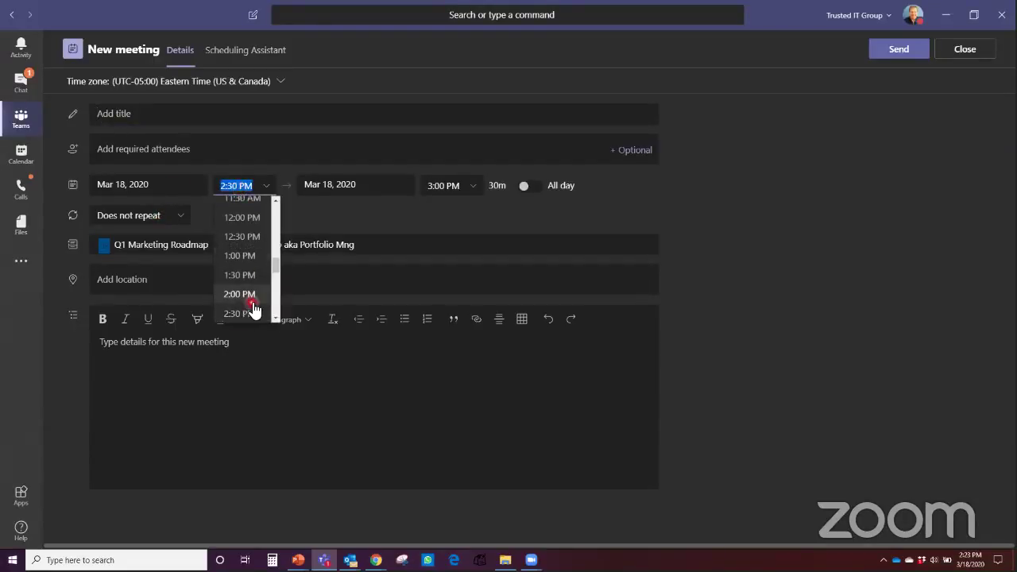
pyautogui.scroll(-2, 252, 308)
pyautogui.scroll(-3, 255, 308)
pyautogui.click(240, 254)
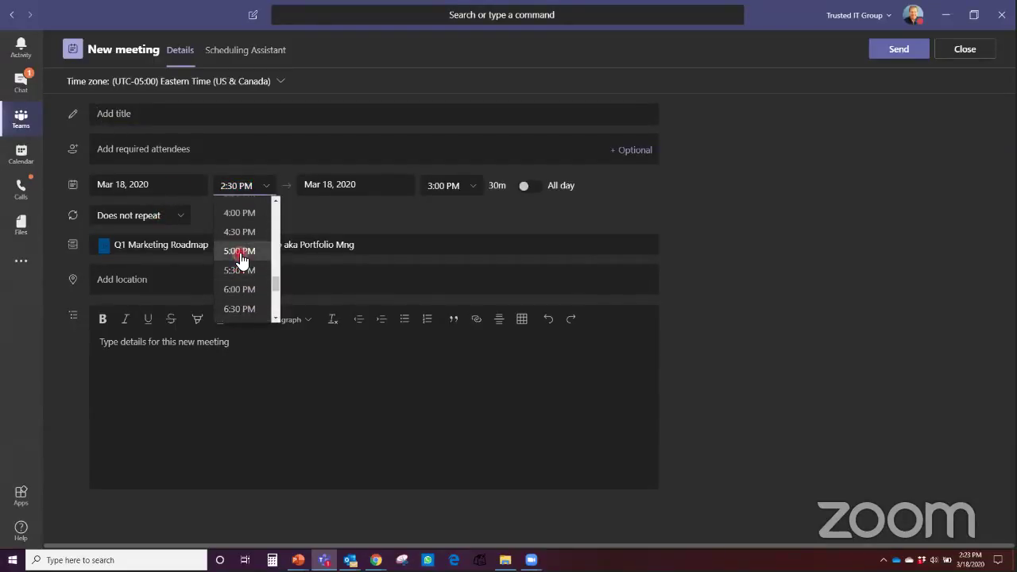
# Title the meeting "Resource Issues", add a colleague as required attendee and try to send the invitation.
pyautogui.click(178, 118)
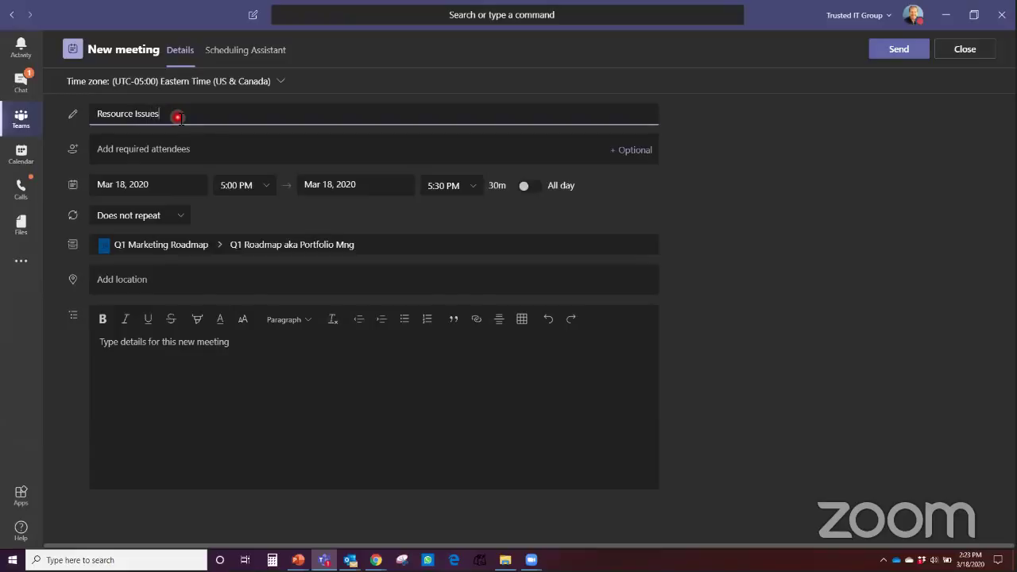
pyautogui.click(166, 150)
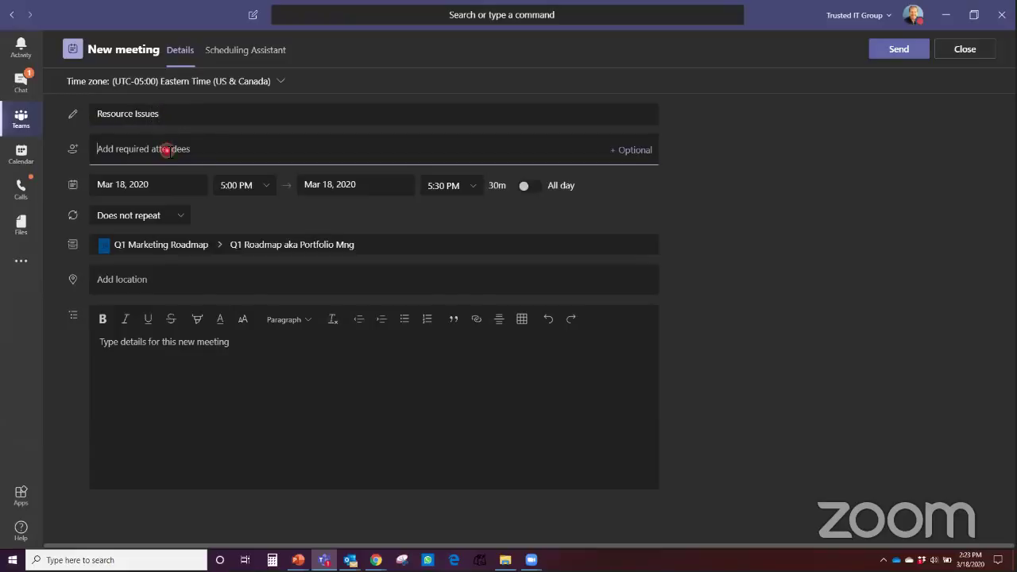
pyautogui.write('a')
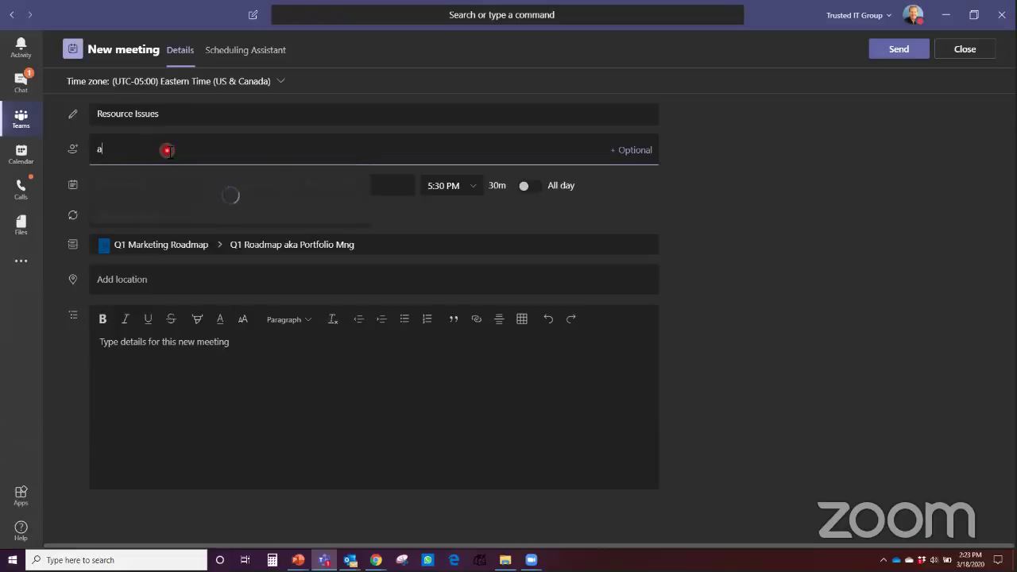
pyautogui.click(175, 176)
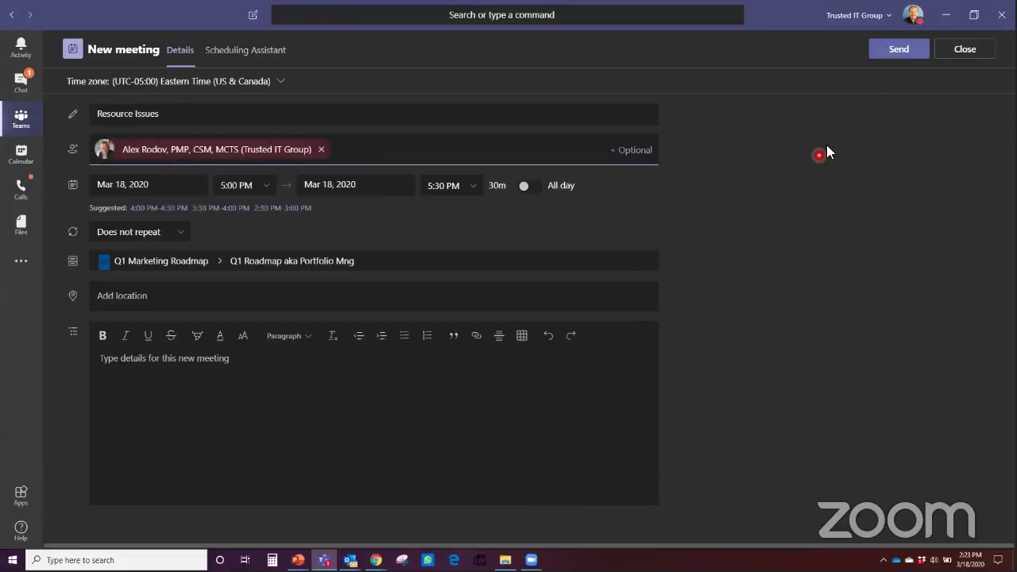
pyautogui.click(894, 56)
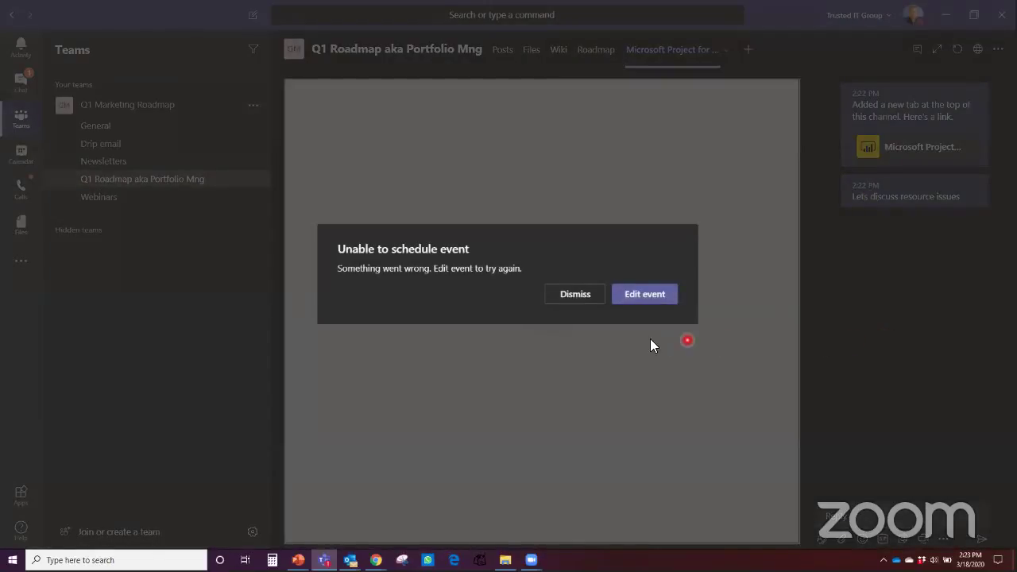
# Reopen the unsent Resource Issues meeting for editing, and close it with its edits discarded.
pyautogui.click(639, 301)
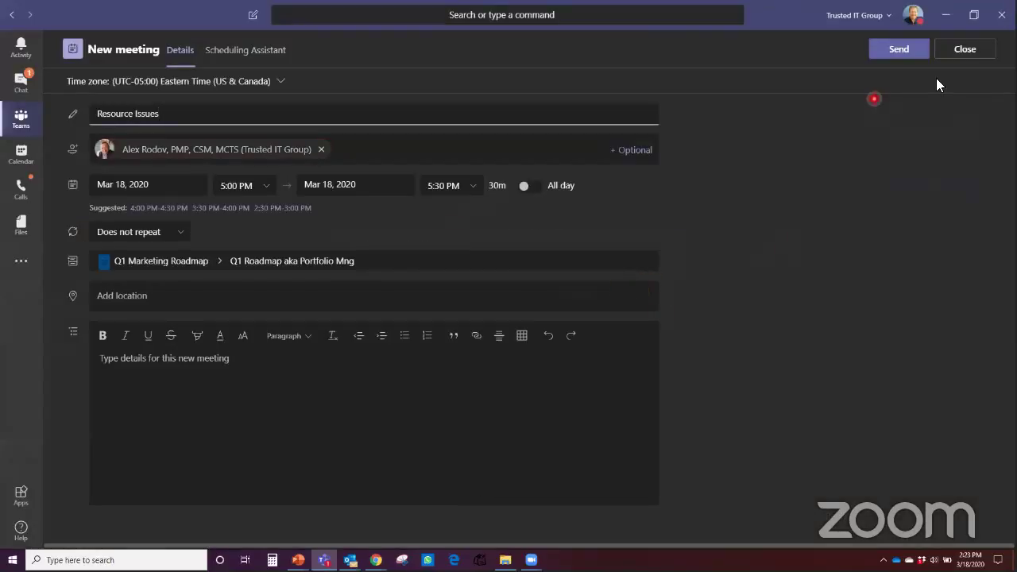
pyautogui.click(966, 54)
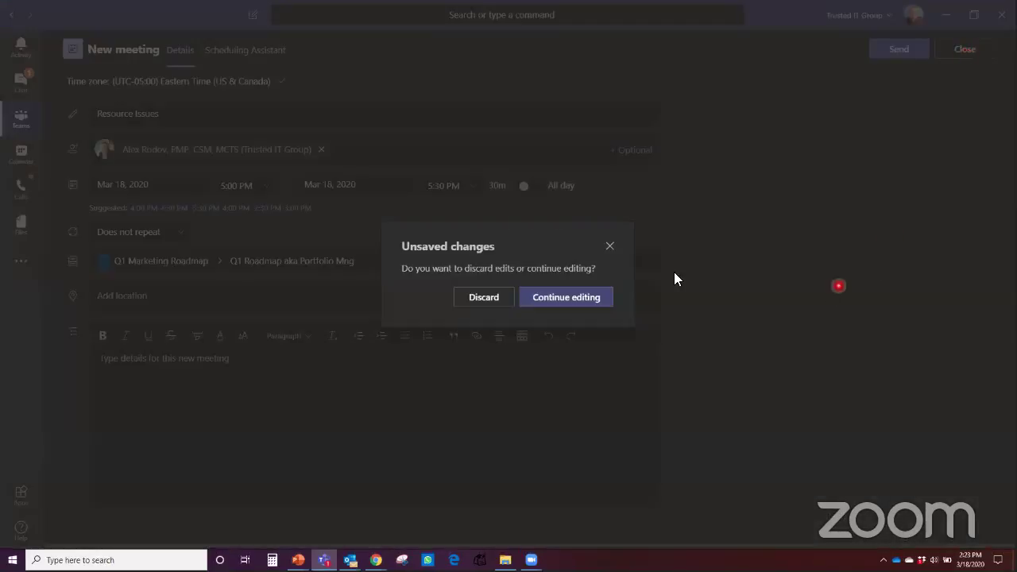
pyautogui.click(611, 243)
pyautogui.click(828, 274)
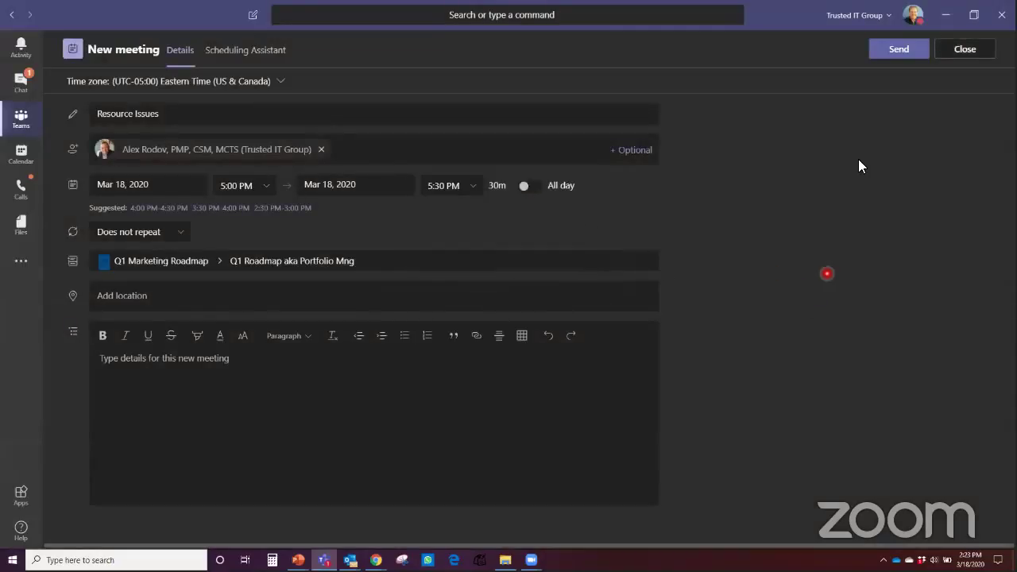
pyautogui.click(976, 50)
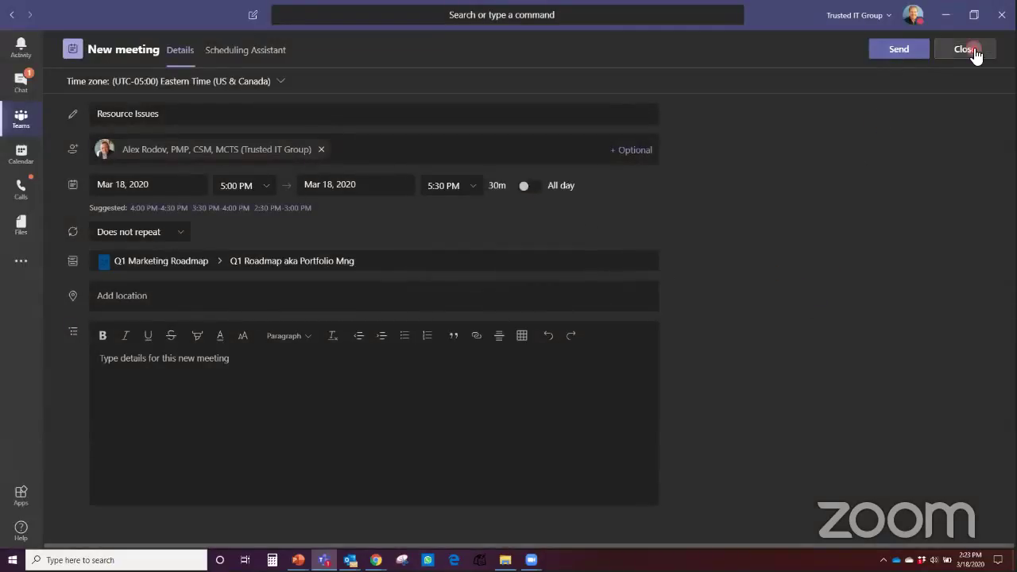
pyautogui.click(972, 48)
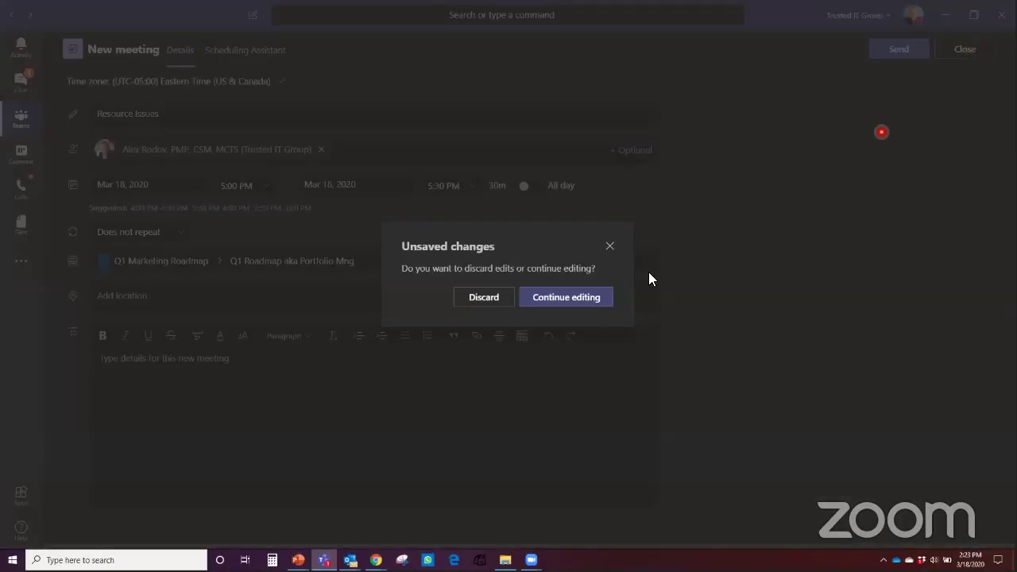
pyautogui.click(498, 303)
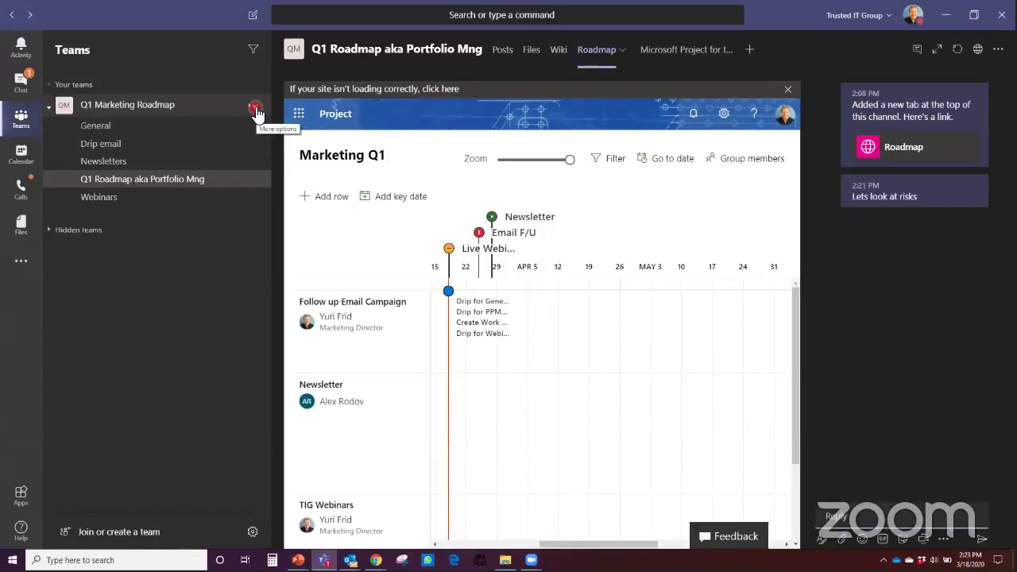
# Hide the Roadmap tab's conversation, and review the Q1 Marketing Roadmap team's members and guests, channels and analytics in team management.
pyautogui.click(917, 52)
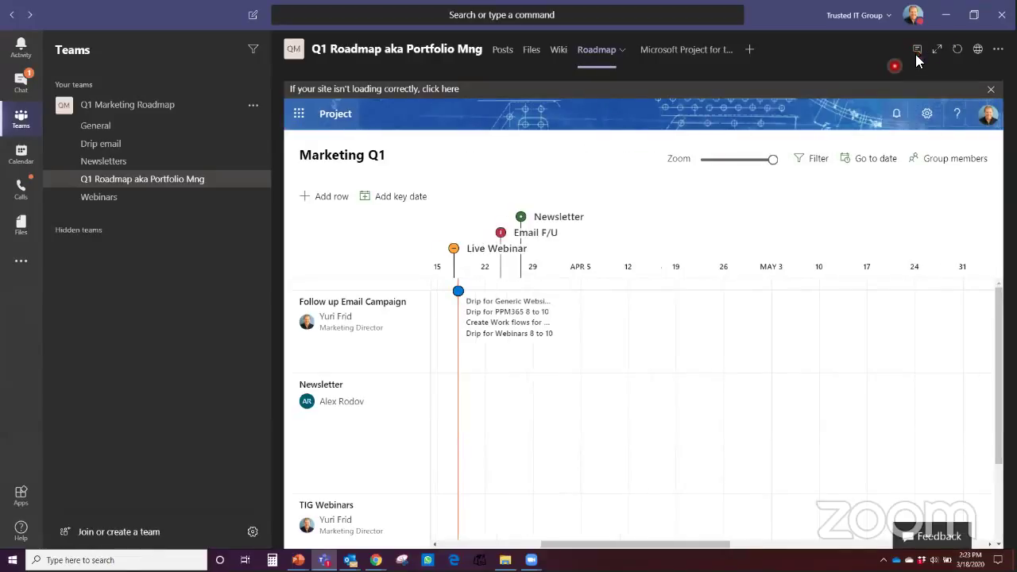
pyautogui.click(254, 105)
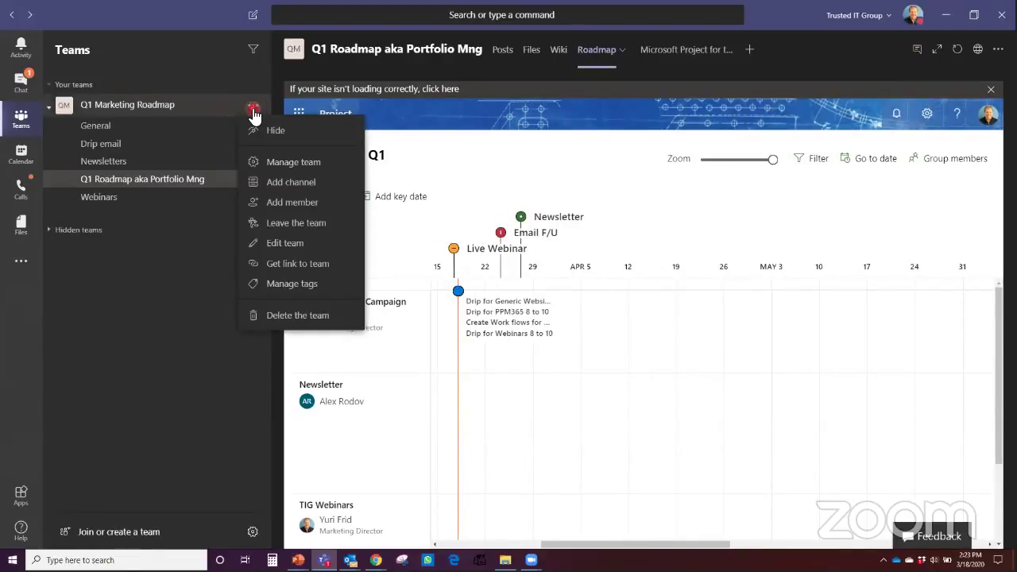
pyautogui.click(266, 163)
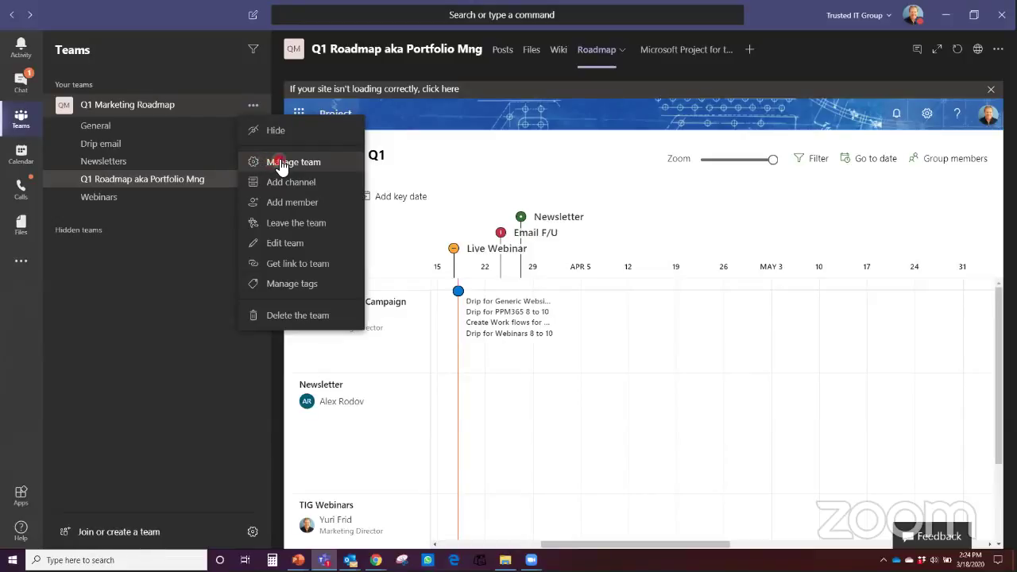
pyautogui.click(291, 164)
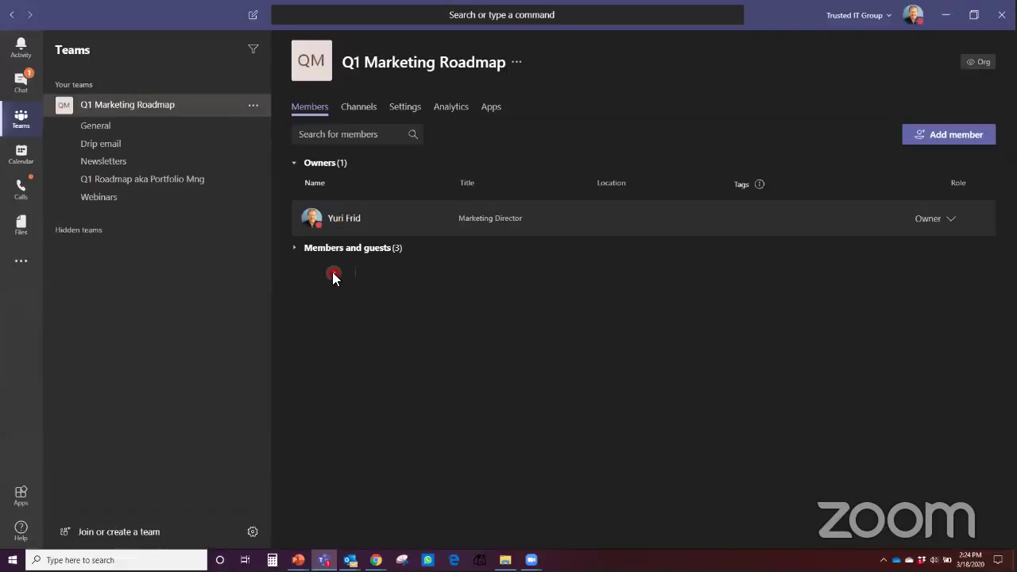
pyautogui.click(295, 249)
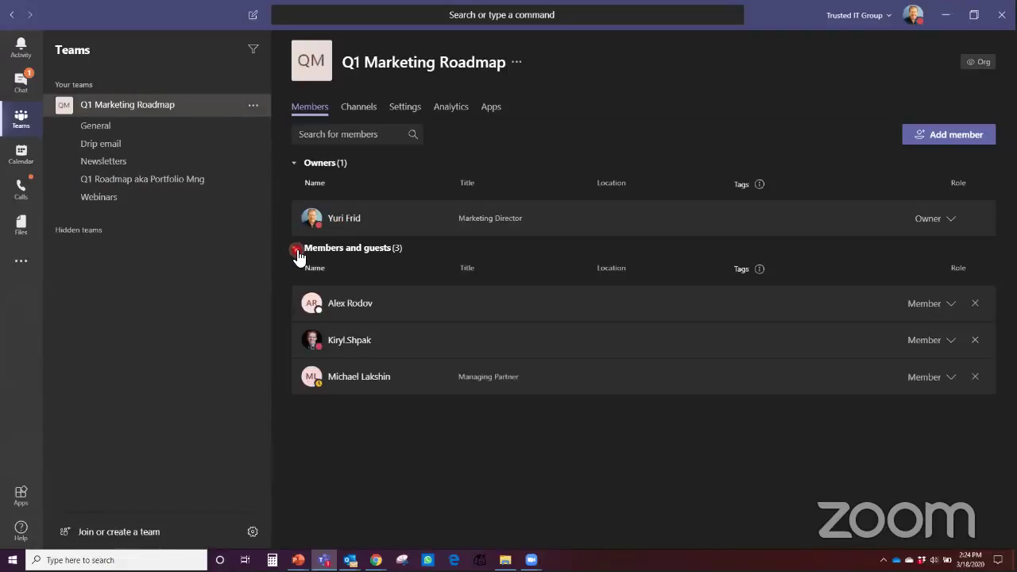
pyautogui.click(296, 250)
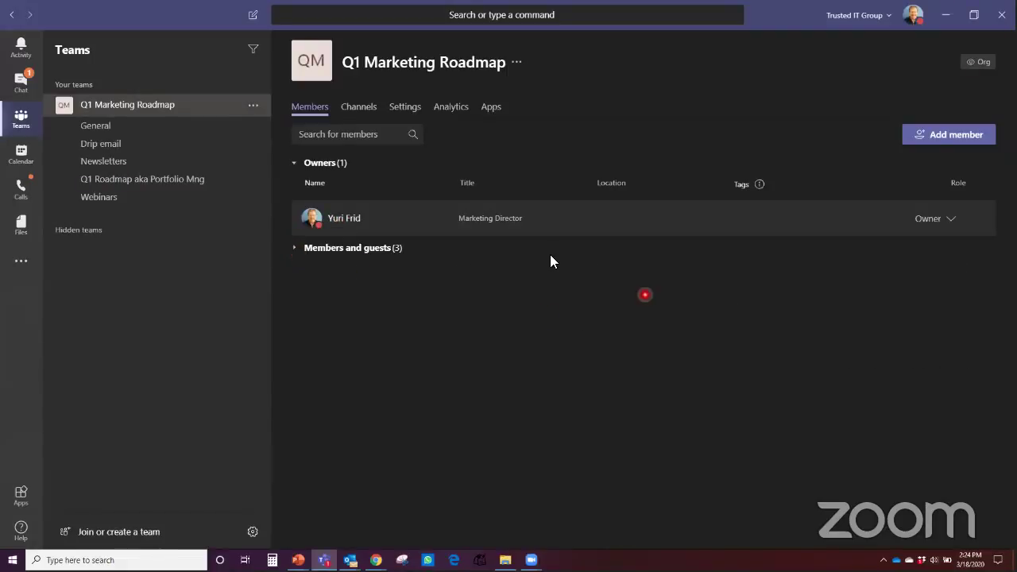
pyautogui.click(359, 107)
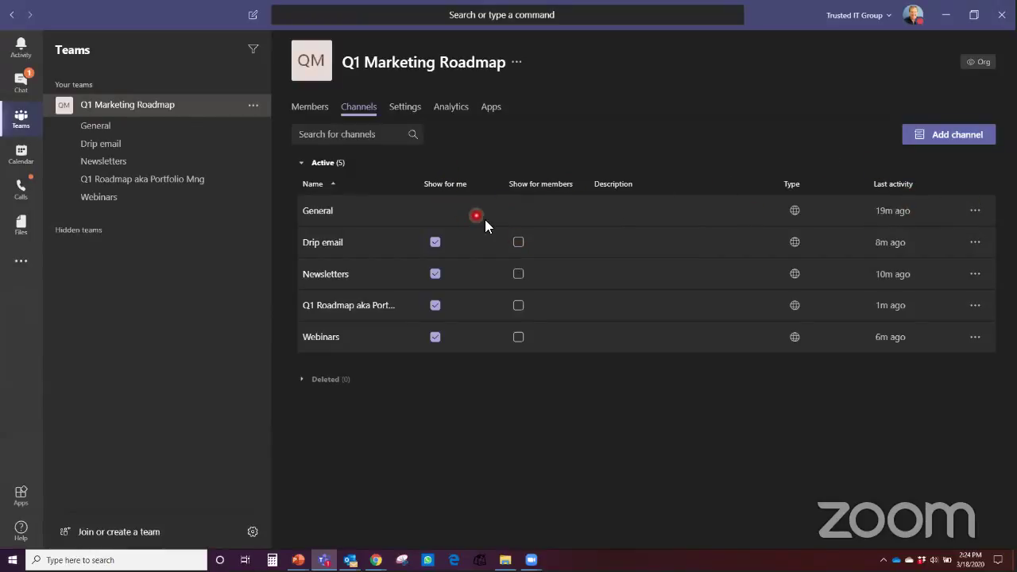
pyautogui.click(449, 111)
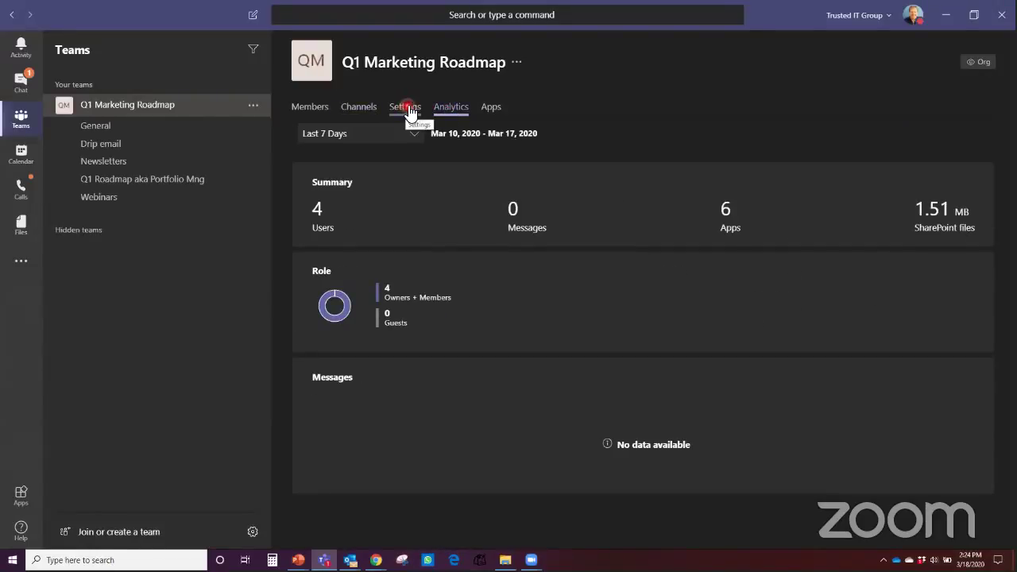
# Examine the team's settings for the team picture, member permissions and guest permissions, collapsing each section after viewing.
pyautogui.click(410, 111)
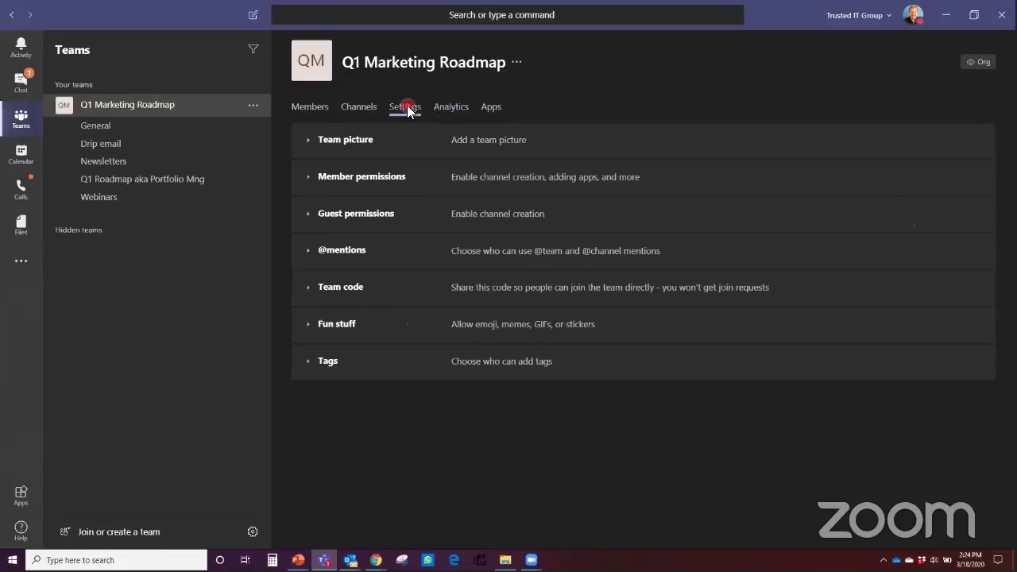
pyautogui.click(310, 142)
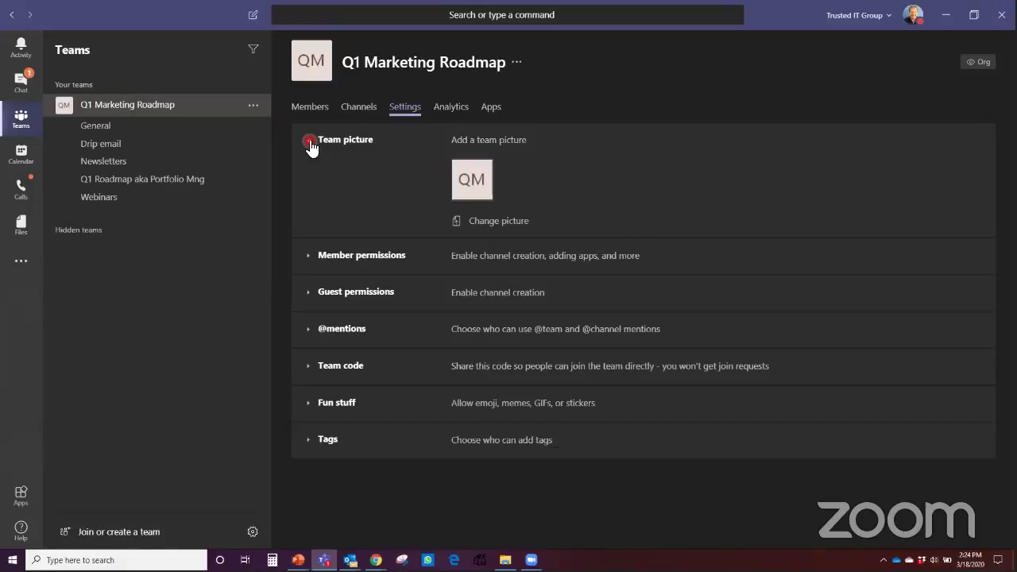
pyautogui.click(309, 143)
pyautogui.click(309, 180)
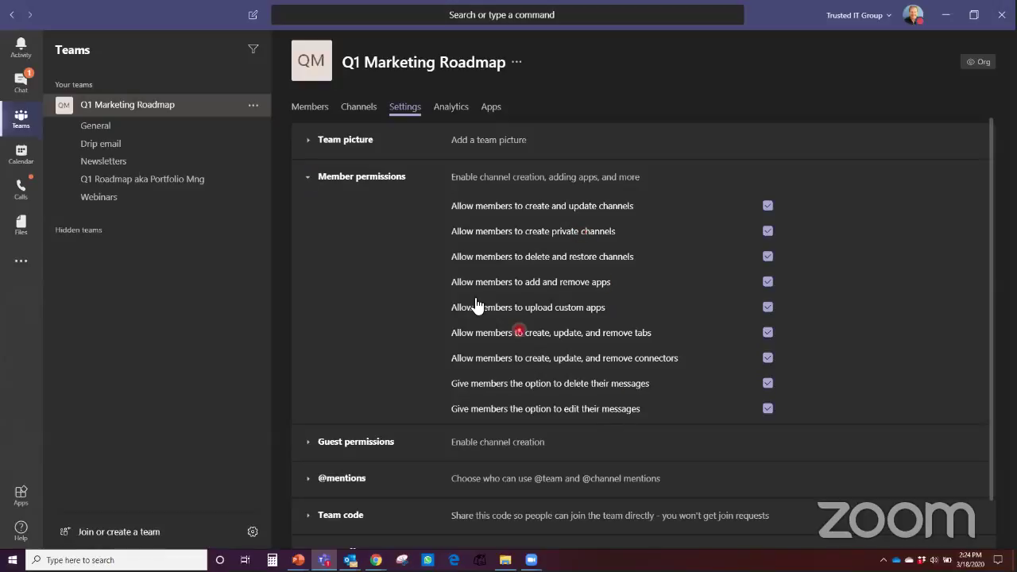
pyautogui.click(308, 181)
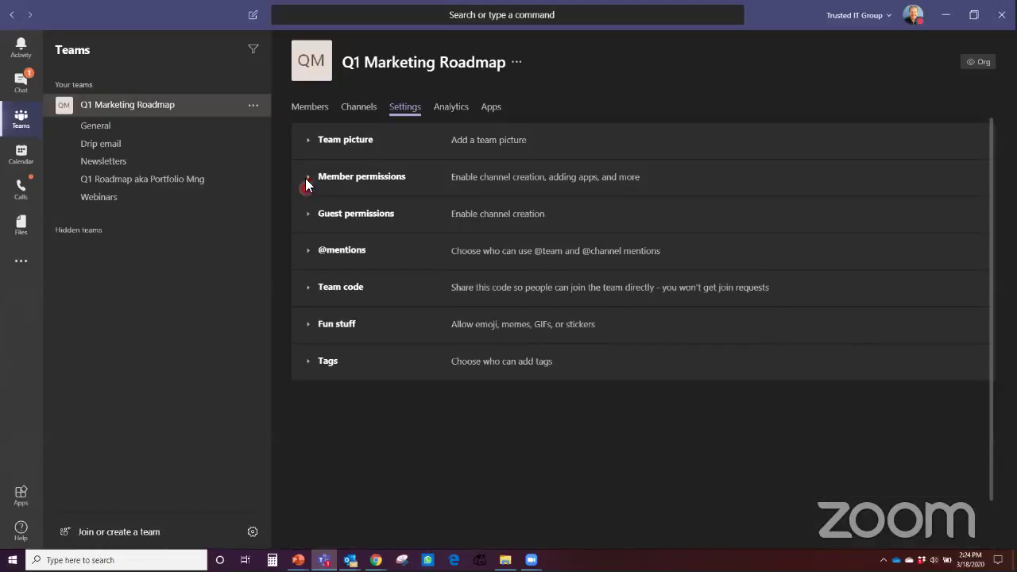
pyautogui.click(310, 217)
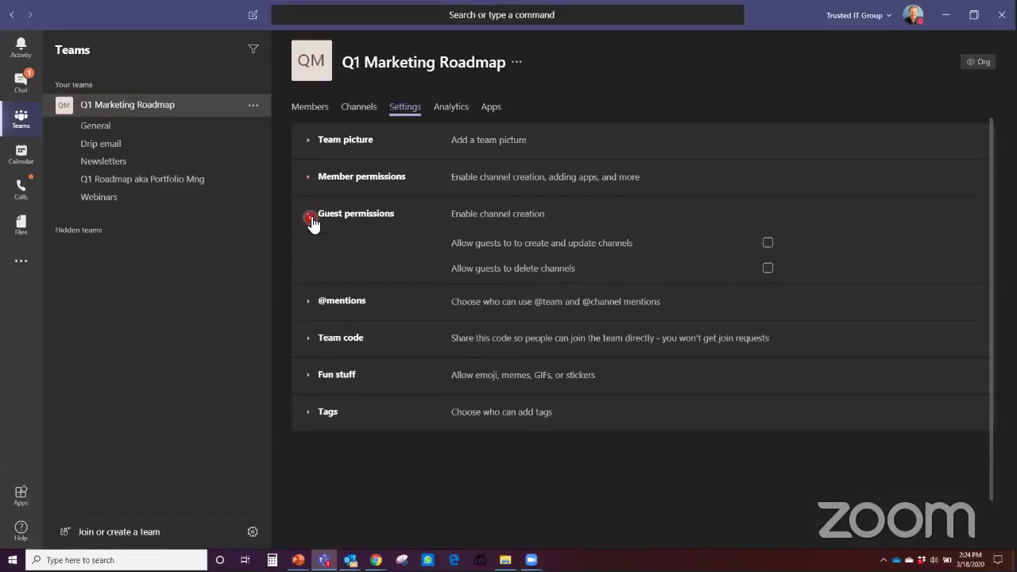
pyautogui.click(310, 217)
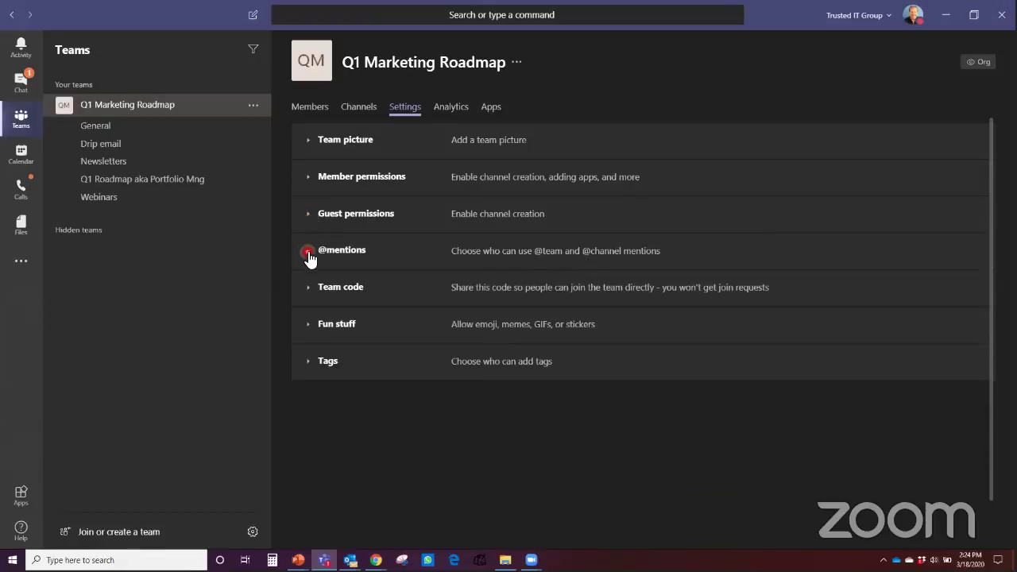
pyautogui.click(309, 252)
pyautogui.click(309, 252)
pyautogui.click(314, 289)
pyautogui.click(314, 289)
pyautogui.click(309, 326)
pyautogui.click(310, 326)
pyautogui.click(308, 107)
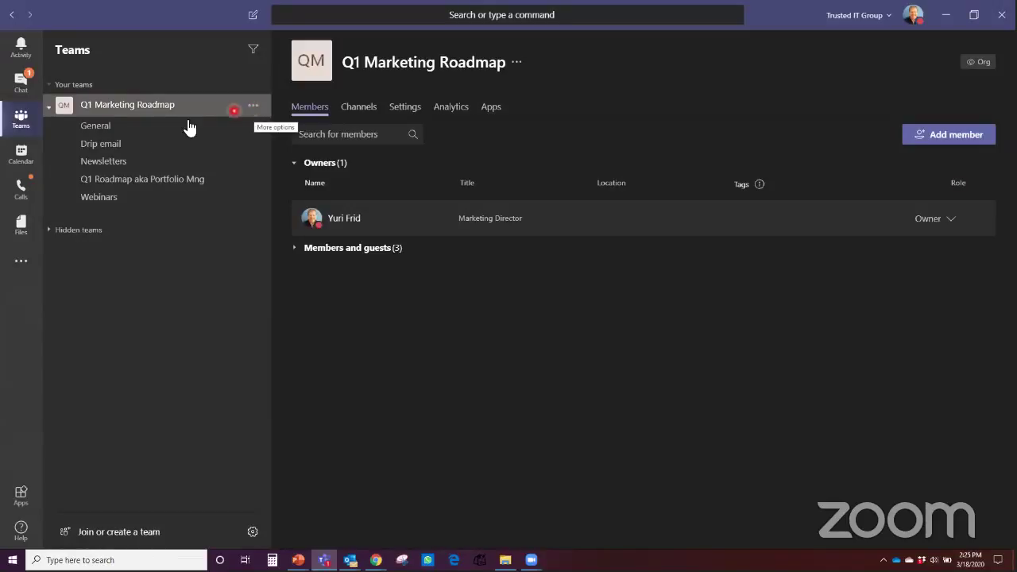
# Review the General and Drip email channels, including Drip email's Wiki, and display its My Project tab.
pyautogui.click(115, 127)
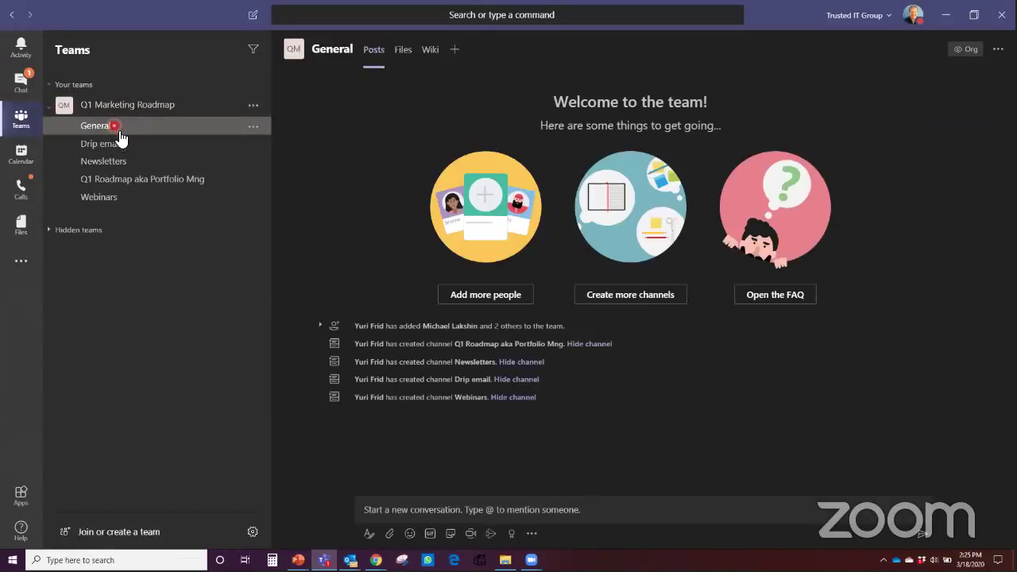
pyautogui.click(121, 147)
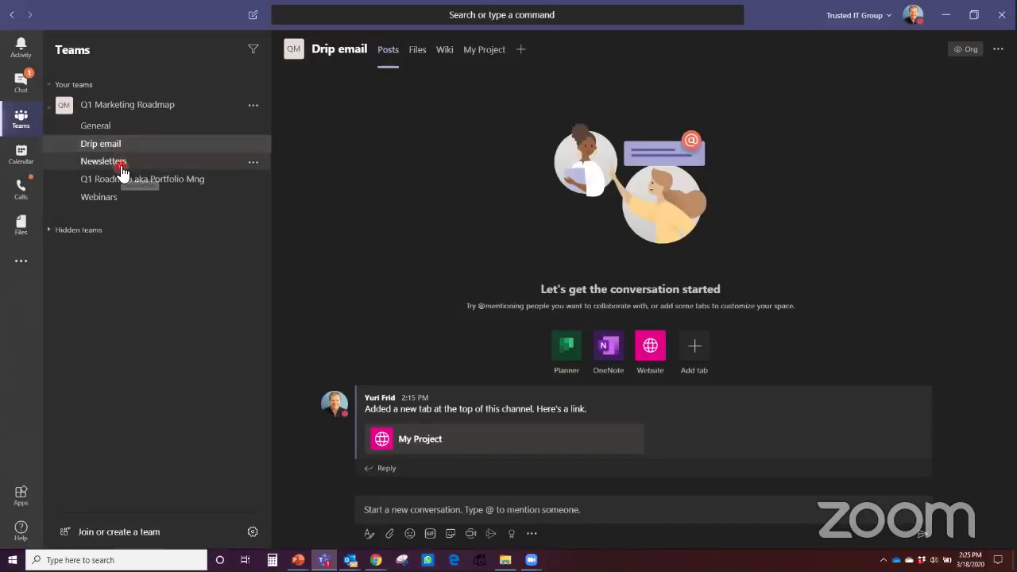
pyautogui.click(121, 164)
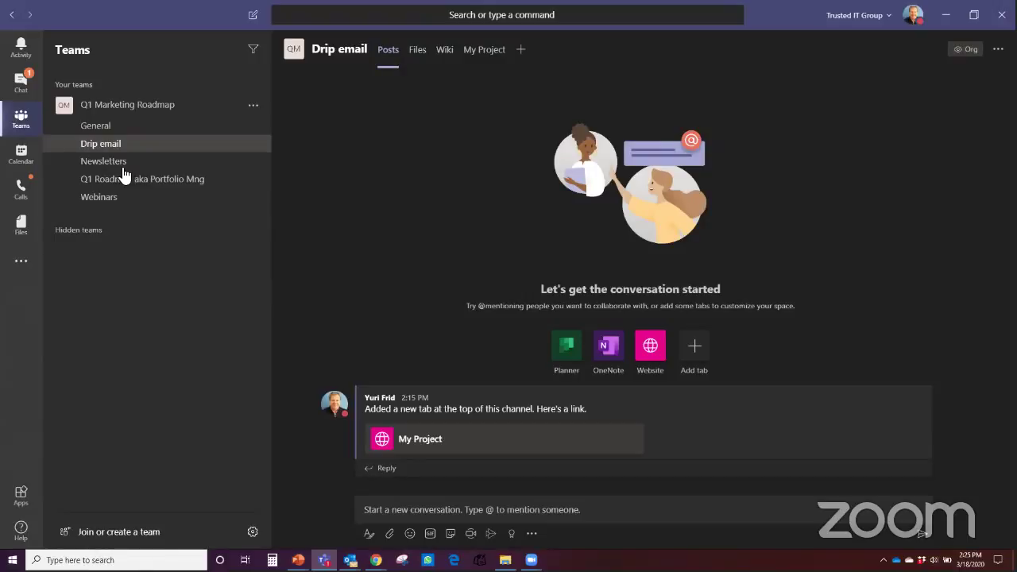
pyautogui.click(491, 61)
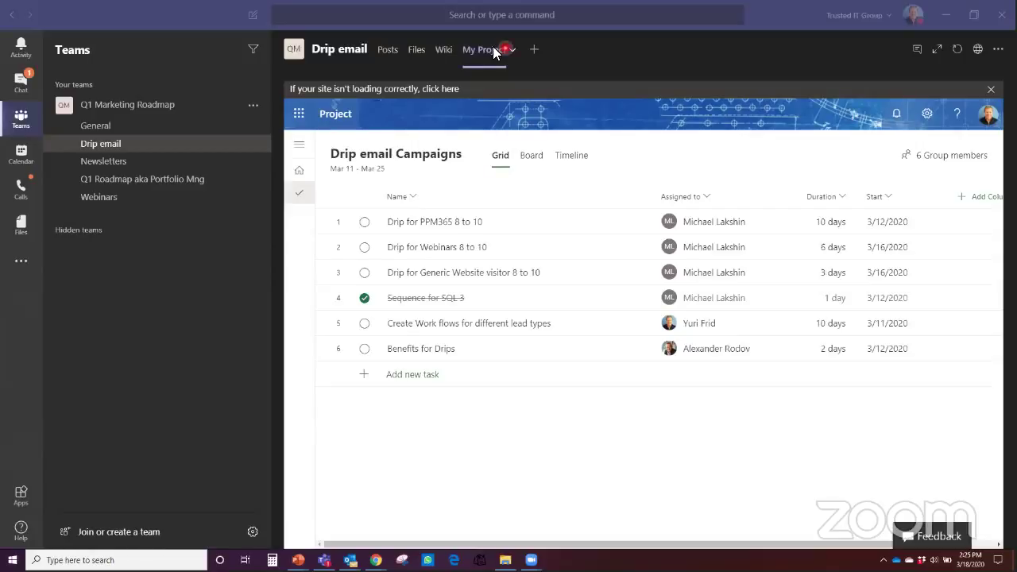
pyautogui.click(450, 54)
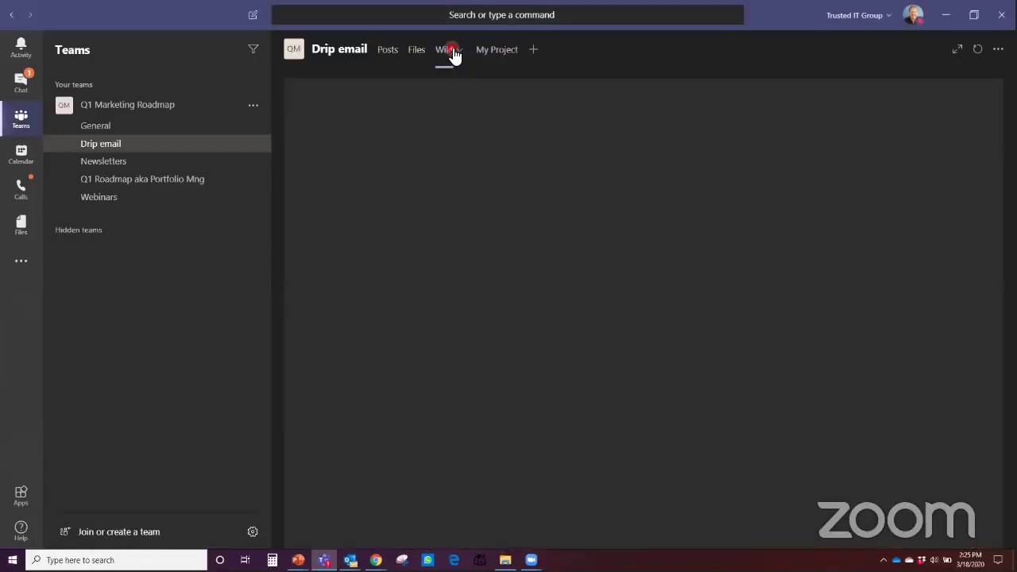
pyautogui.click(500, 52)
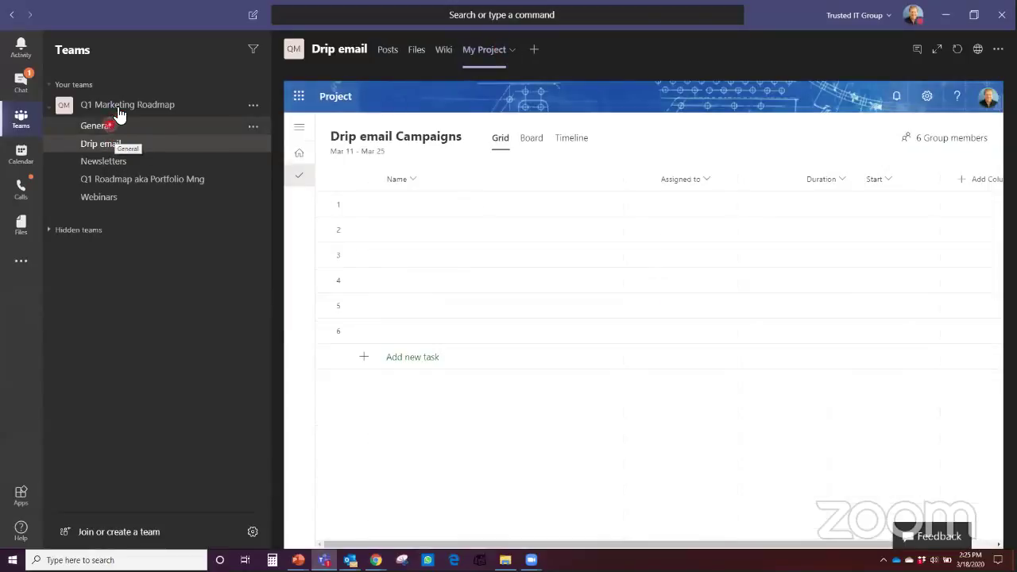
# Collapse and re-expand the team's channel list, and show the Microsoft Project Power BI report in the Q1 Roadmap aka Portfolio Mng channel.
pyautogui.click(119, 108)
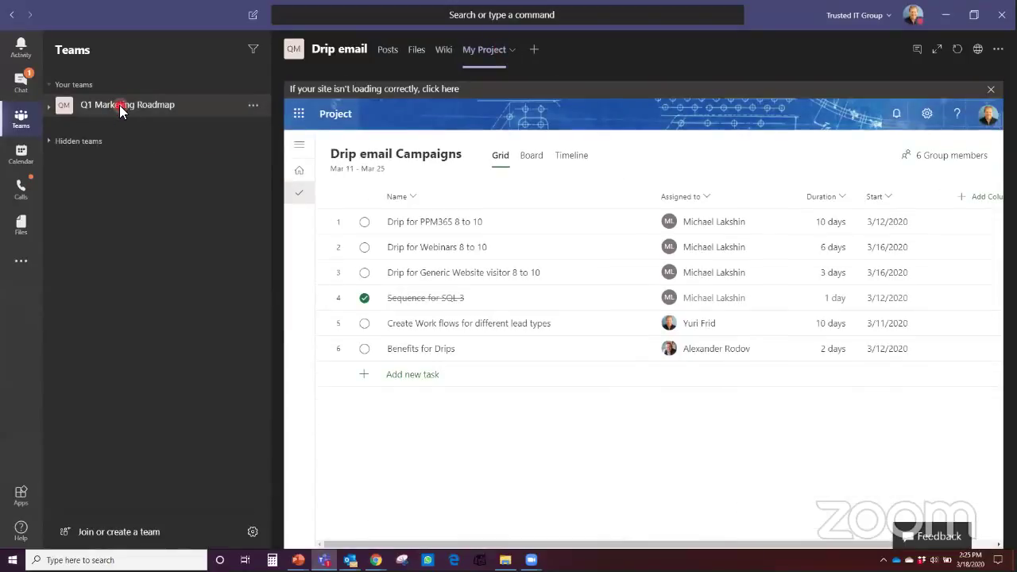
pyautogui.click(127, 111)
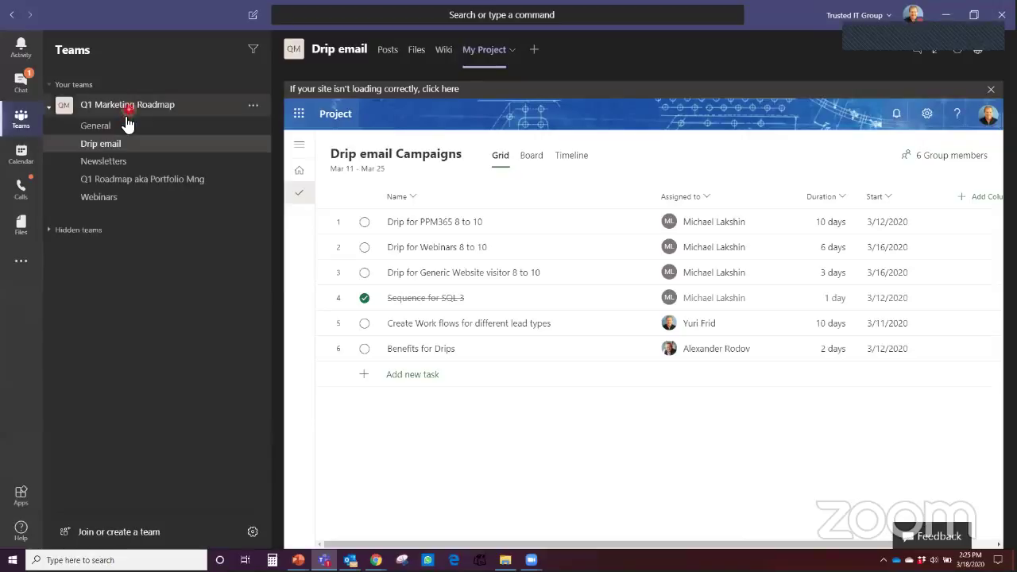
pyautogui.click(152, 183)
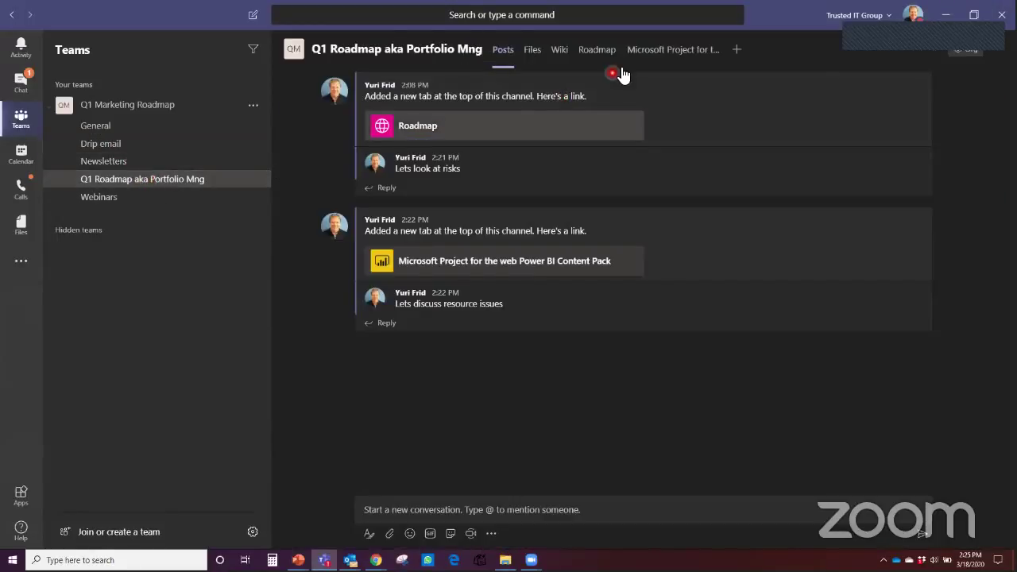
pyautogui.click(686, 57)
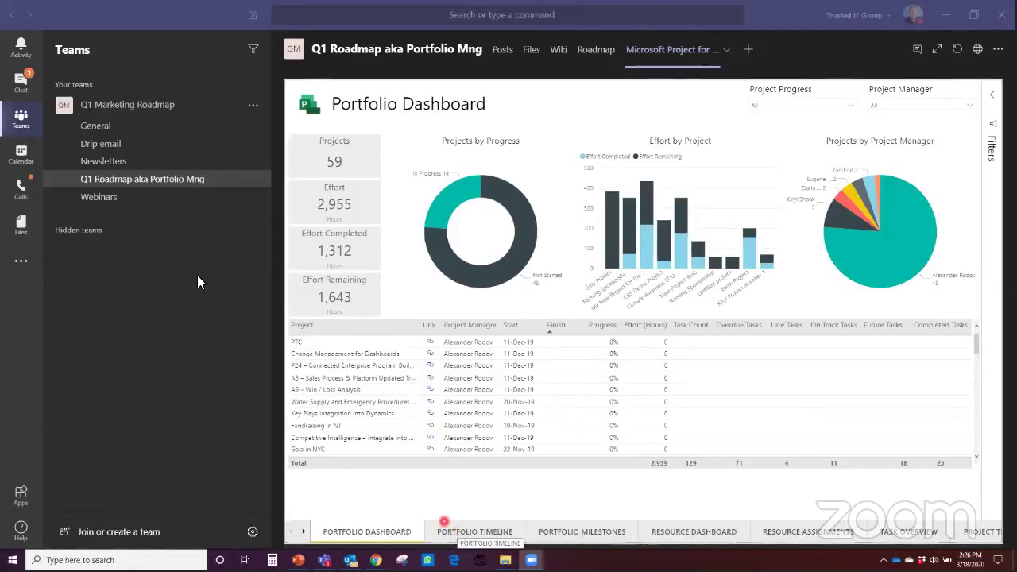
# View the email address of the Q1 Roadmap aka Portfolio Mng channel and close it without copying.
pyautogui.moveTo(259, 183)
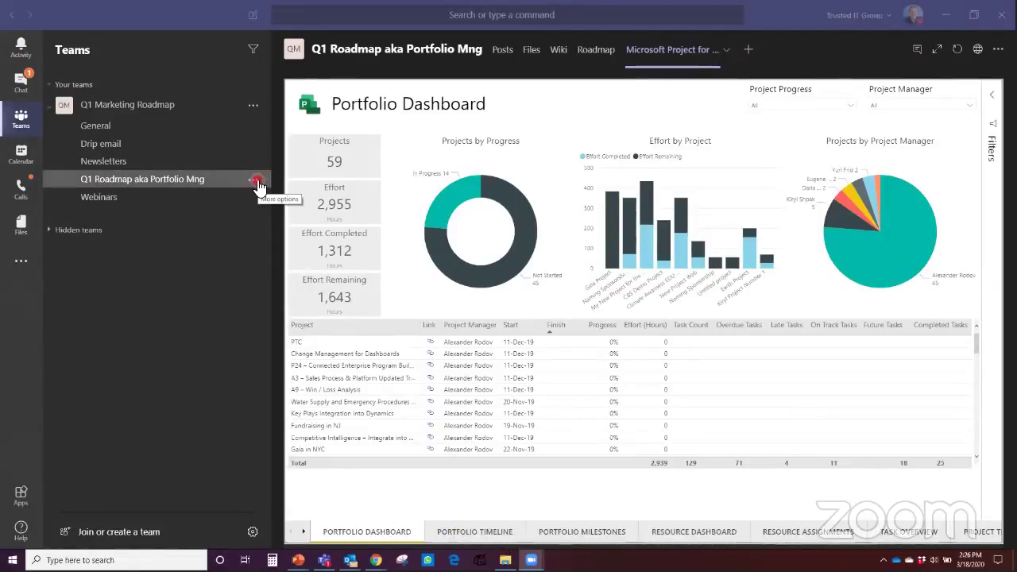
pyautogui.click(259, 183)
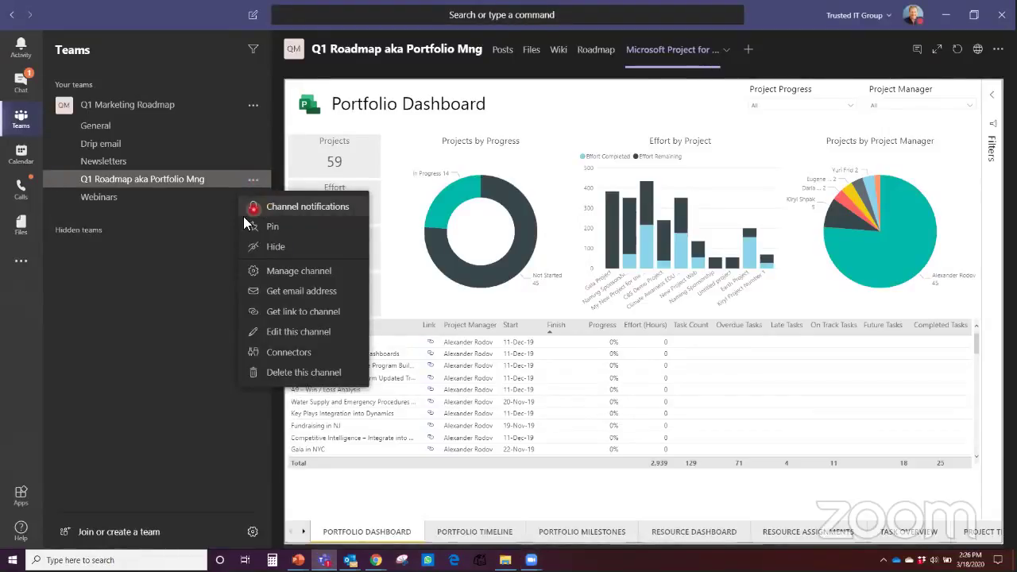
pyautogui.click(300, 292)
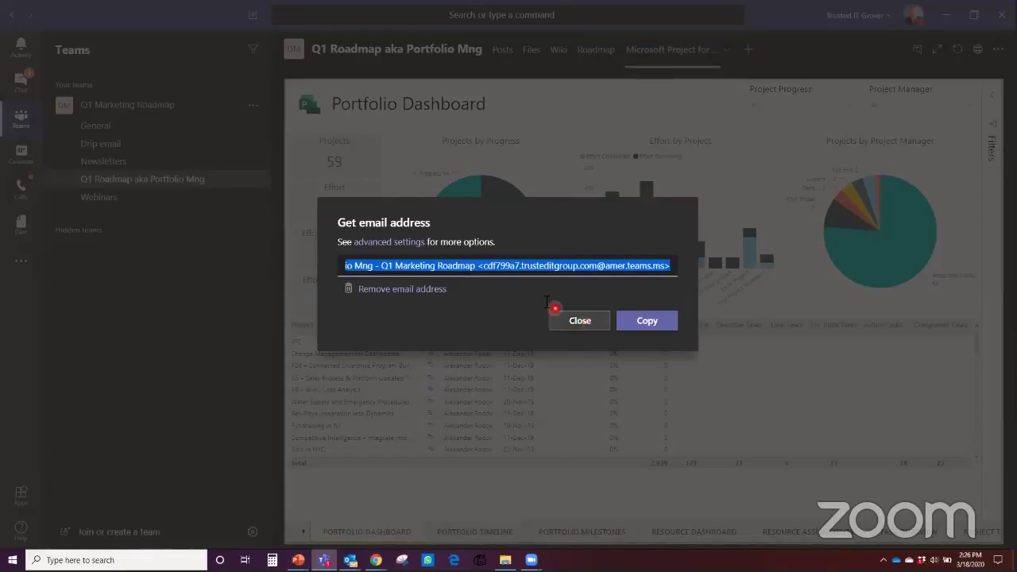
pyautogui.click(575, 322)
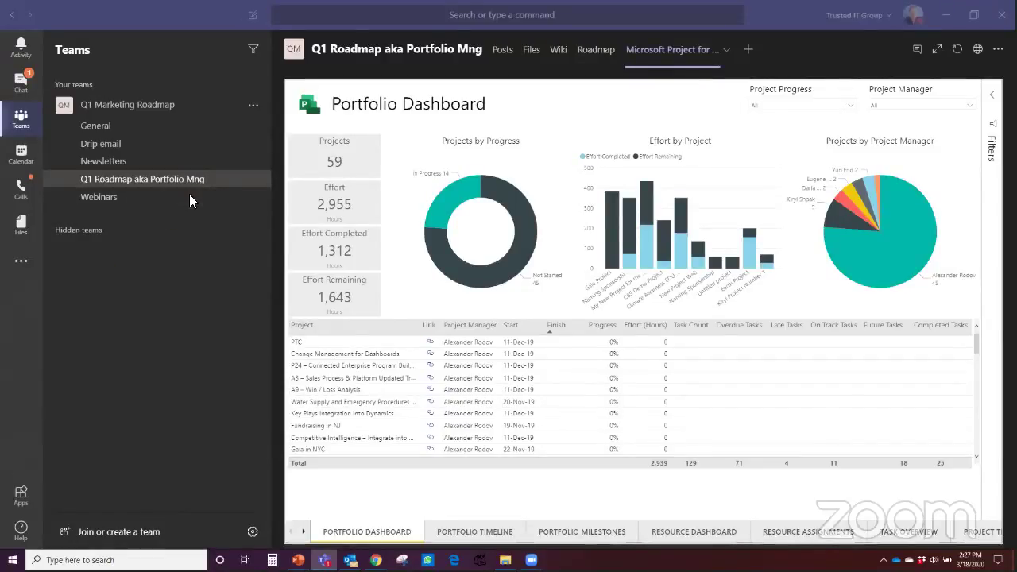
# Switch to PowerPoint to present the Teams mobile experience slide, and return to Microsoft Teams.
pyautogui.hotkey('alt', 'Tab')
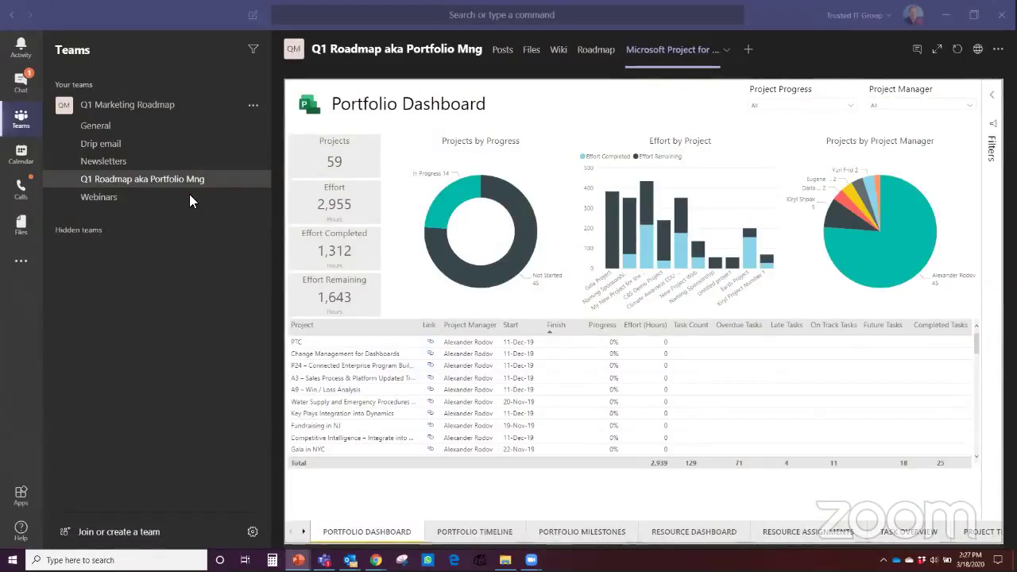
pyautogui.hotkey('shift', 'F5')
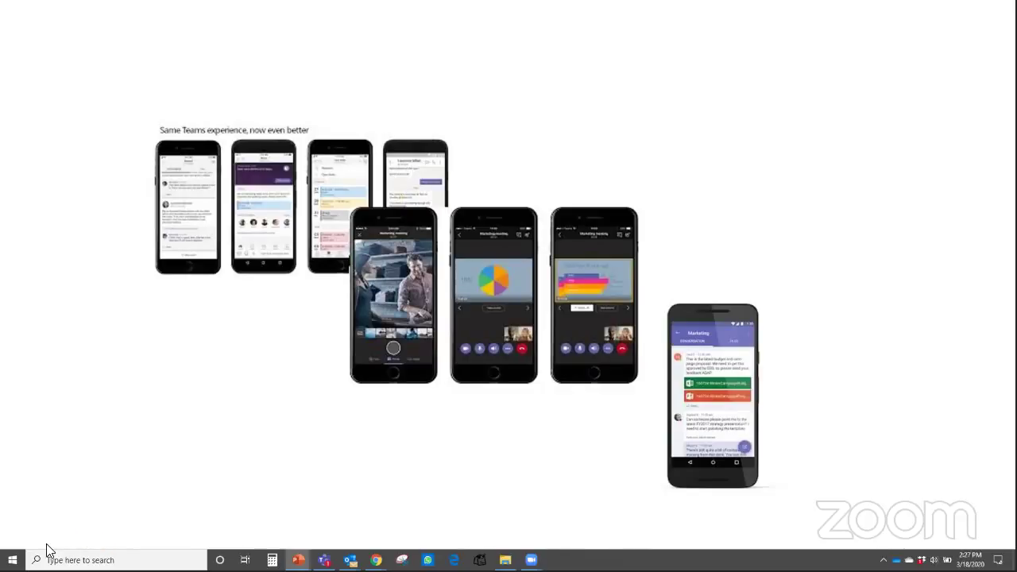
pyautogui.hotkey('alt', 'Tab')
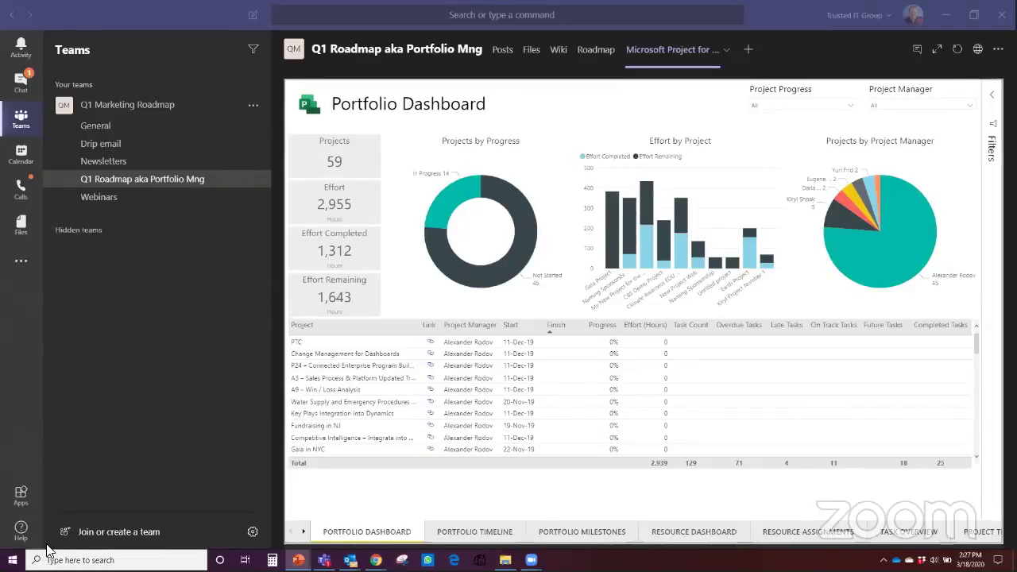
# Collapse the Q1 Marketing Roadmap team's channel list, and switch briefly to PowerPoint to show the free Teams support slide.
pyautogui.click(219, 106)
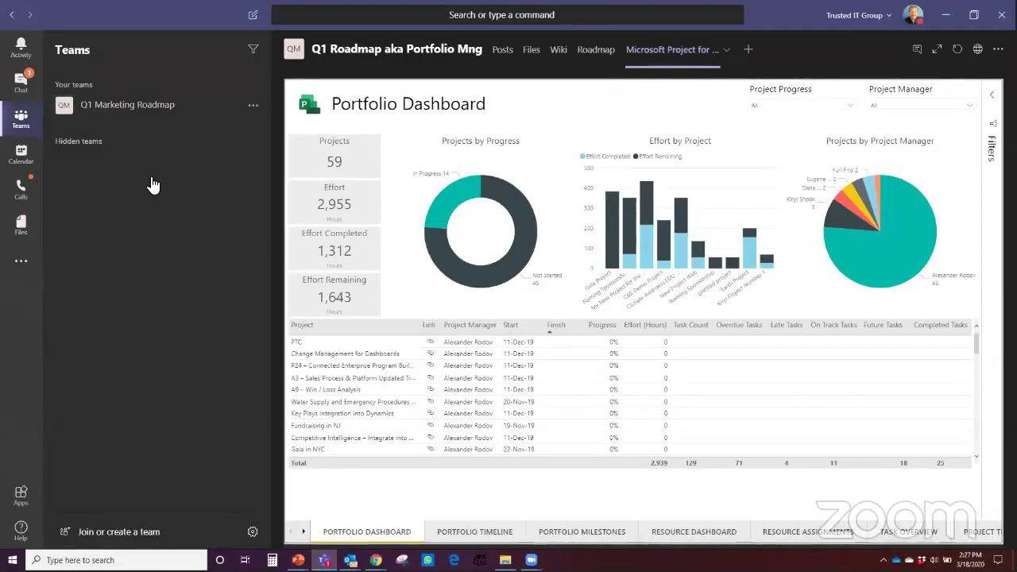
pyautogui.hotkey('alt', 'Tab')
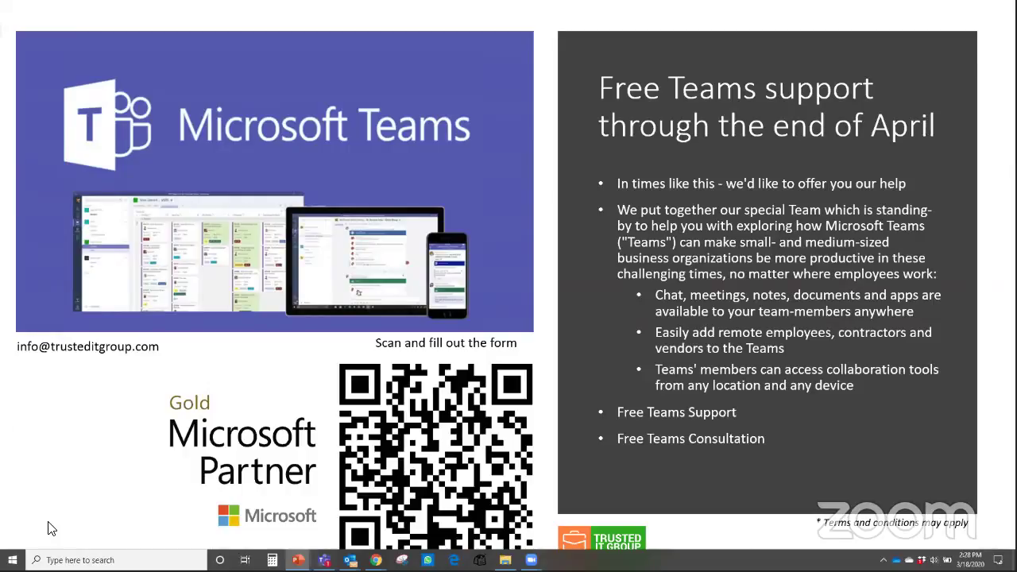
pyautogui.hotkey('alt', 'Tab')
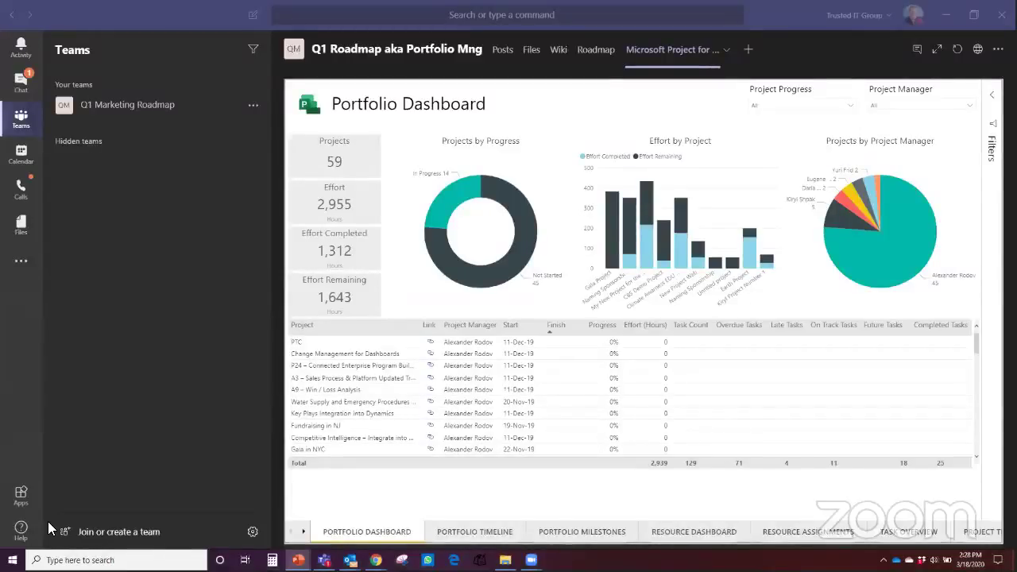